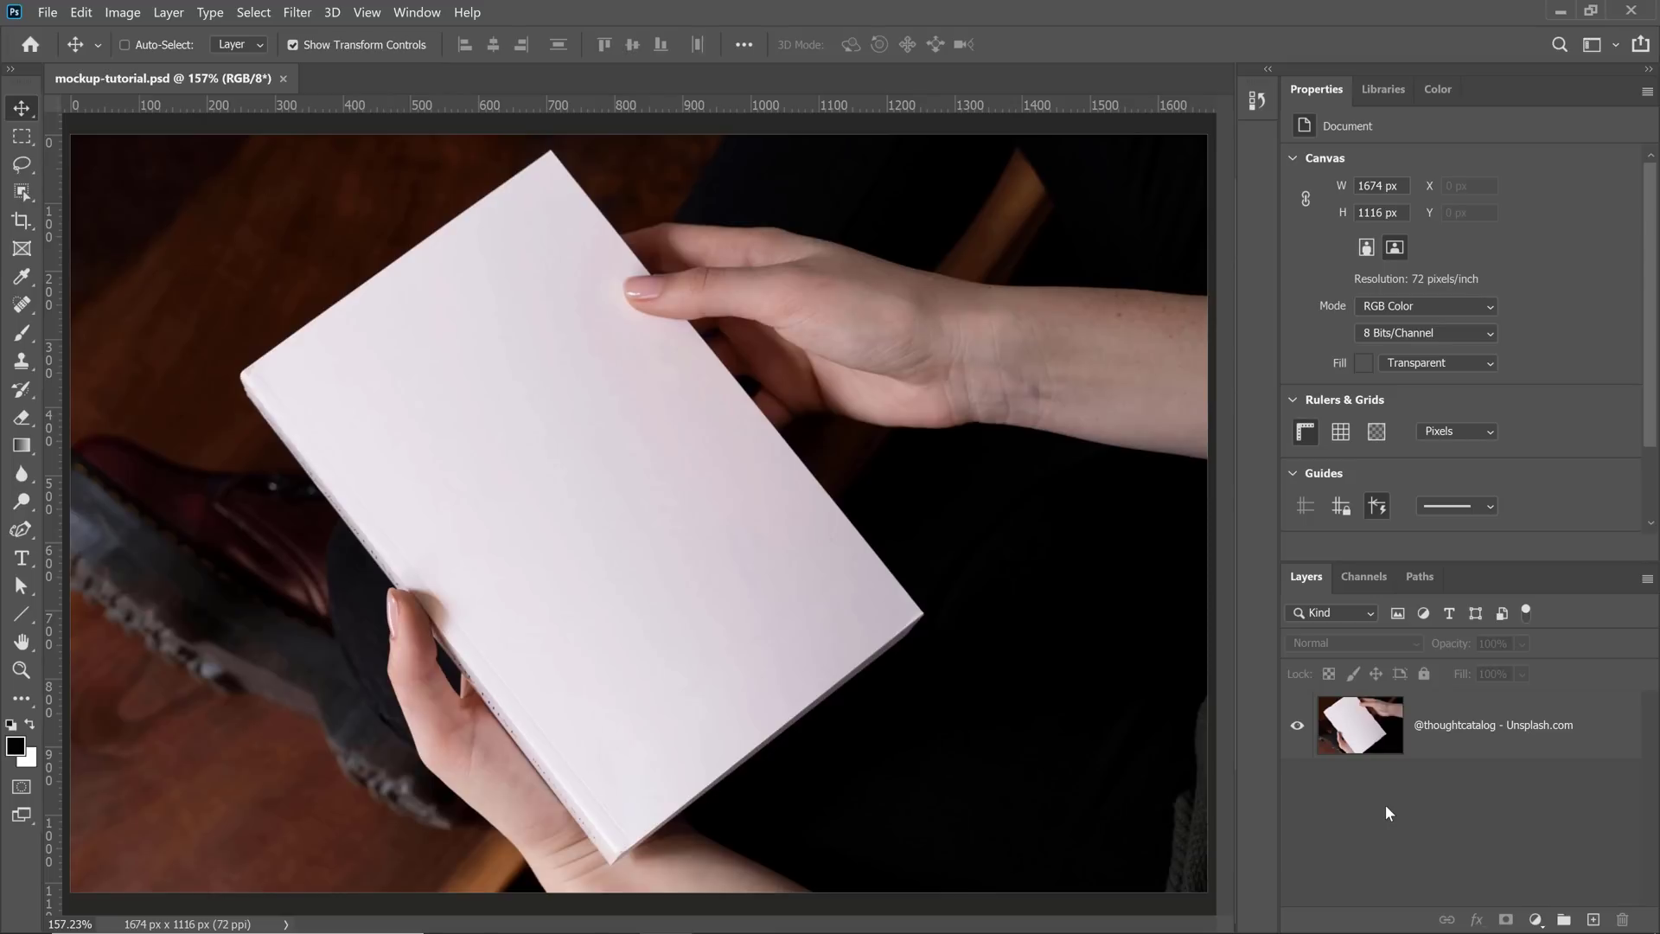
Place the man-and-mountains Libraries photo on the canvas and switch it to Distort
click(1372, 92)
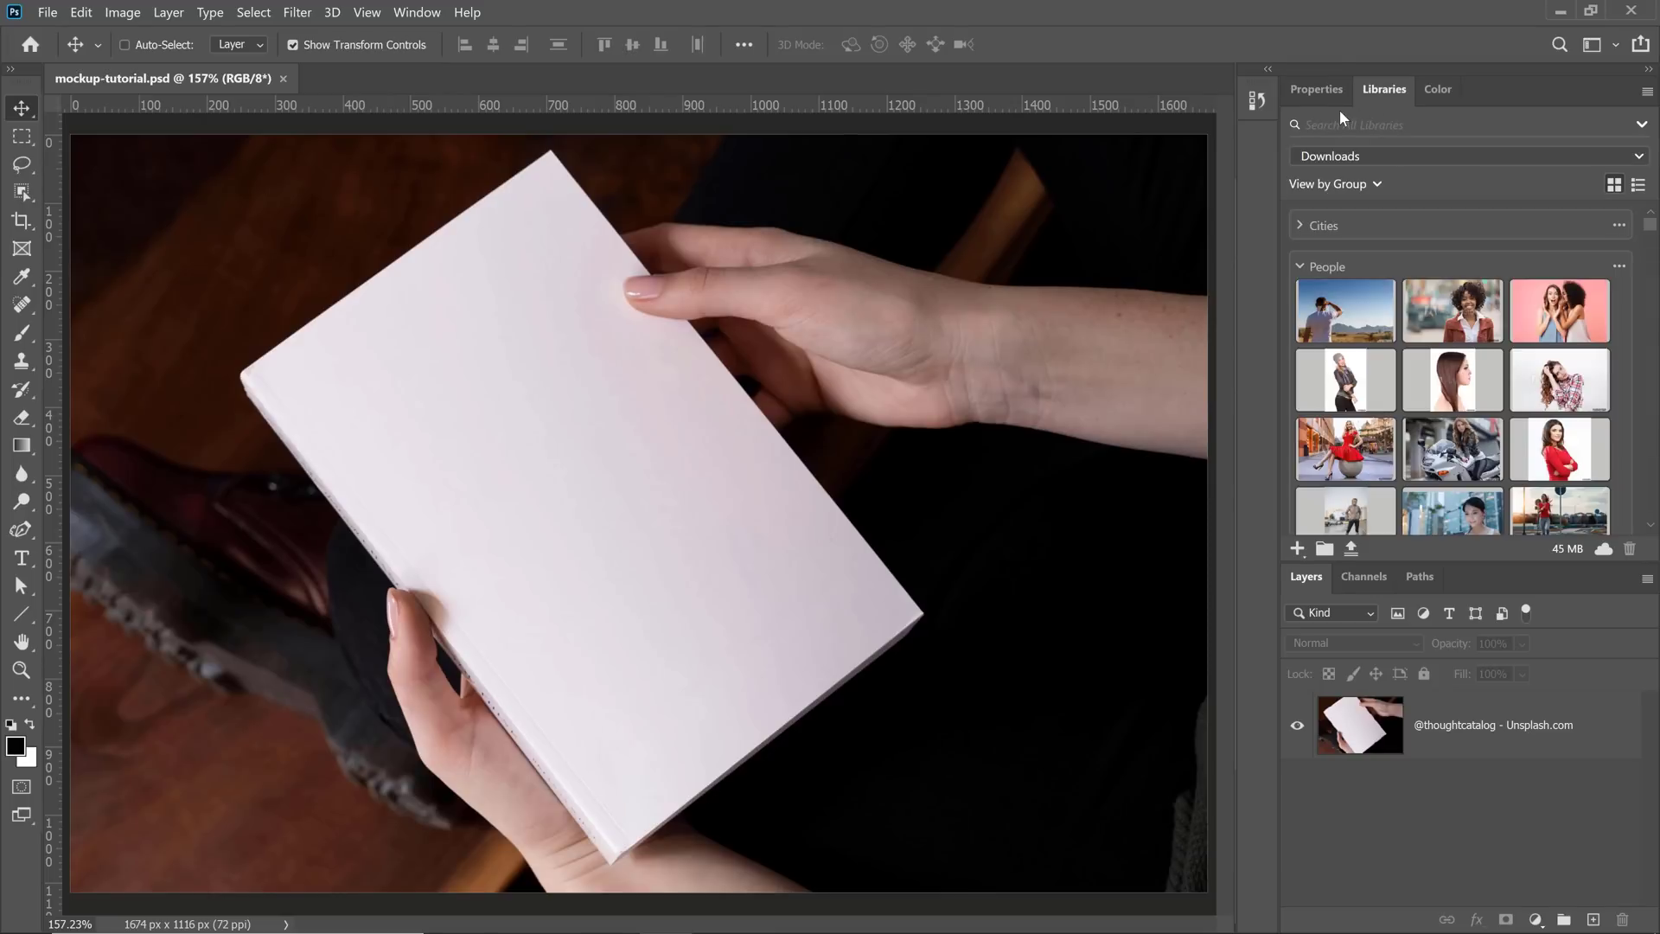
drag(1353, 325, 591, 507)
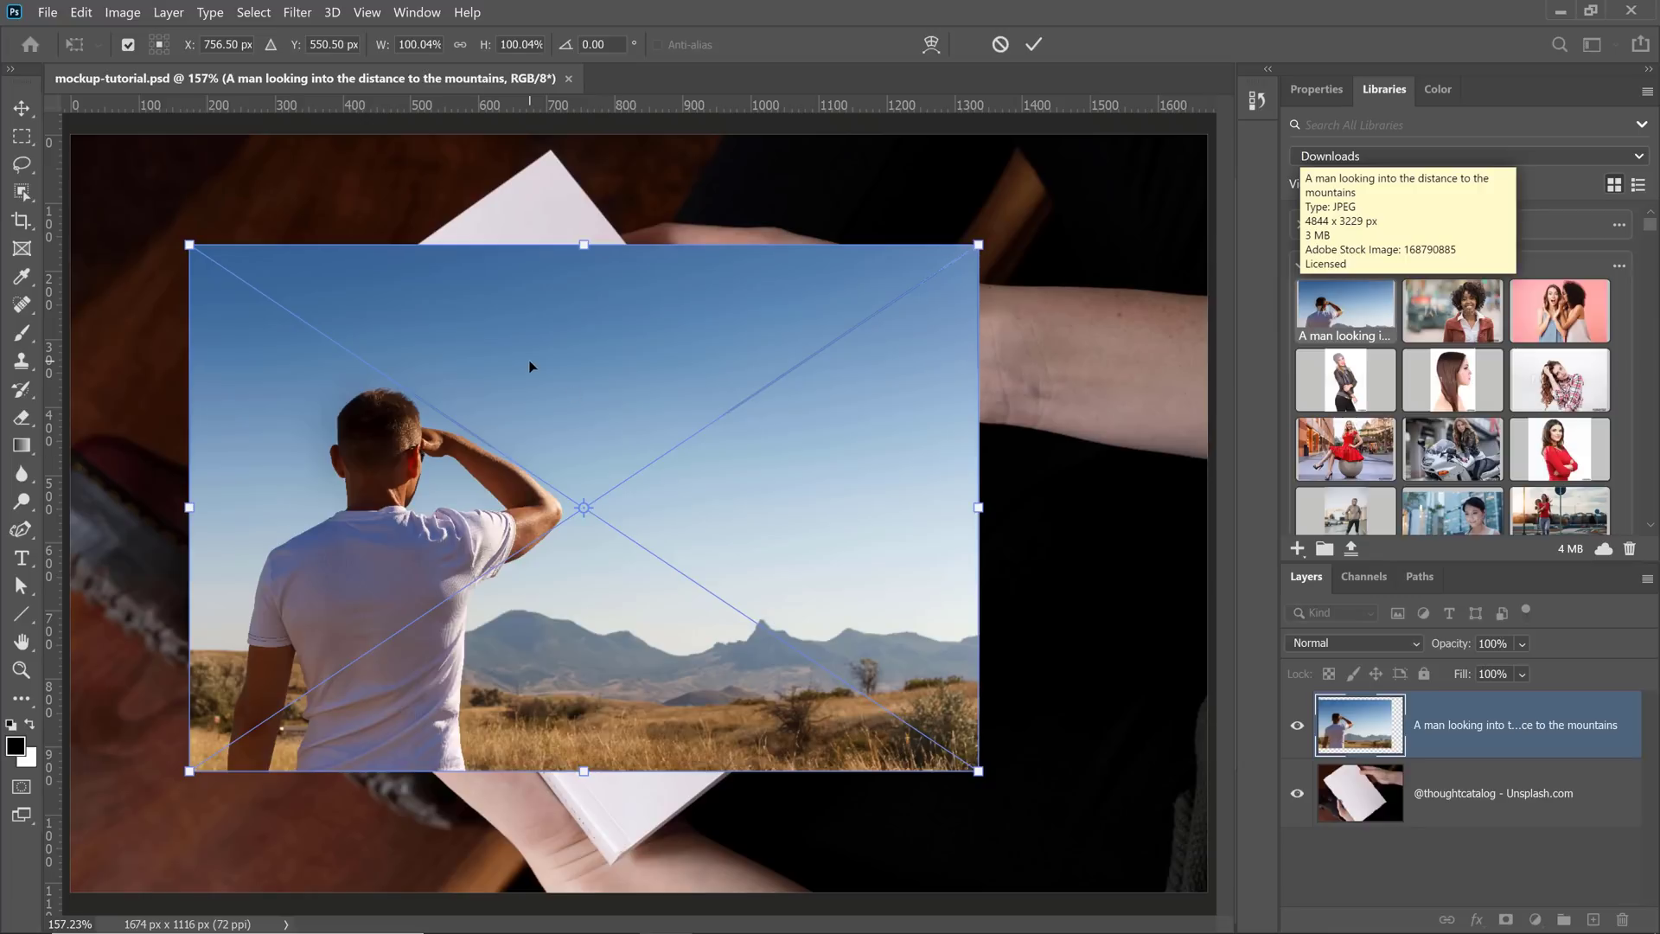
right_click(530, 366)
click(595, 493)
Pin the photo's four corners to the book's corners, apply, then delete that test layer
drag(979, 248, 552, 148)
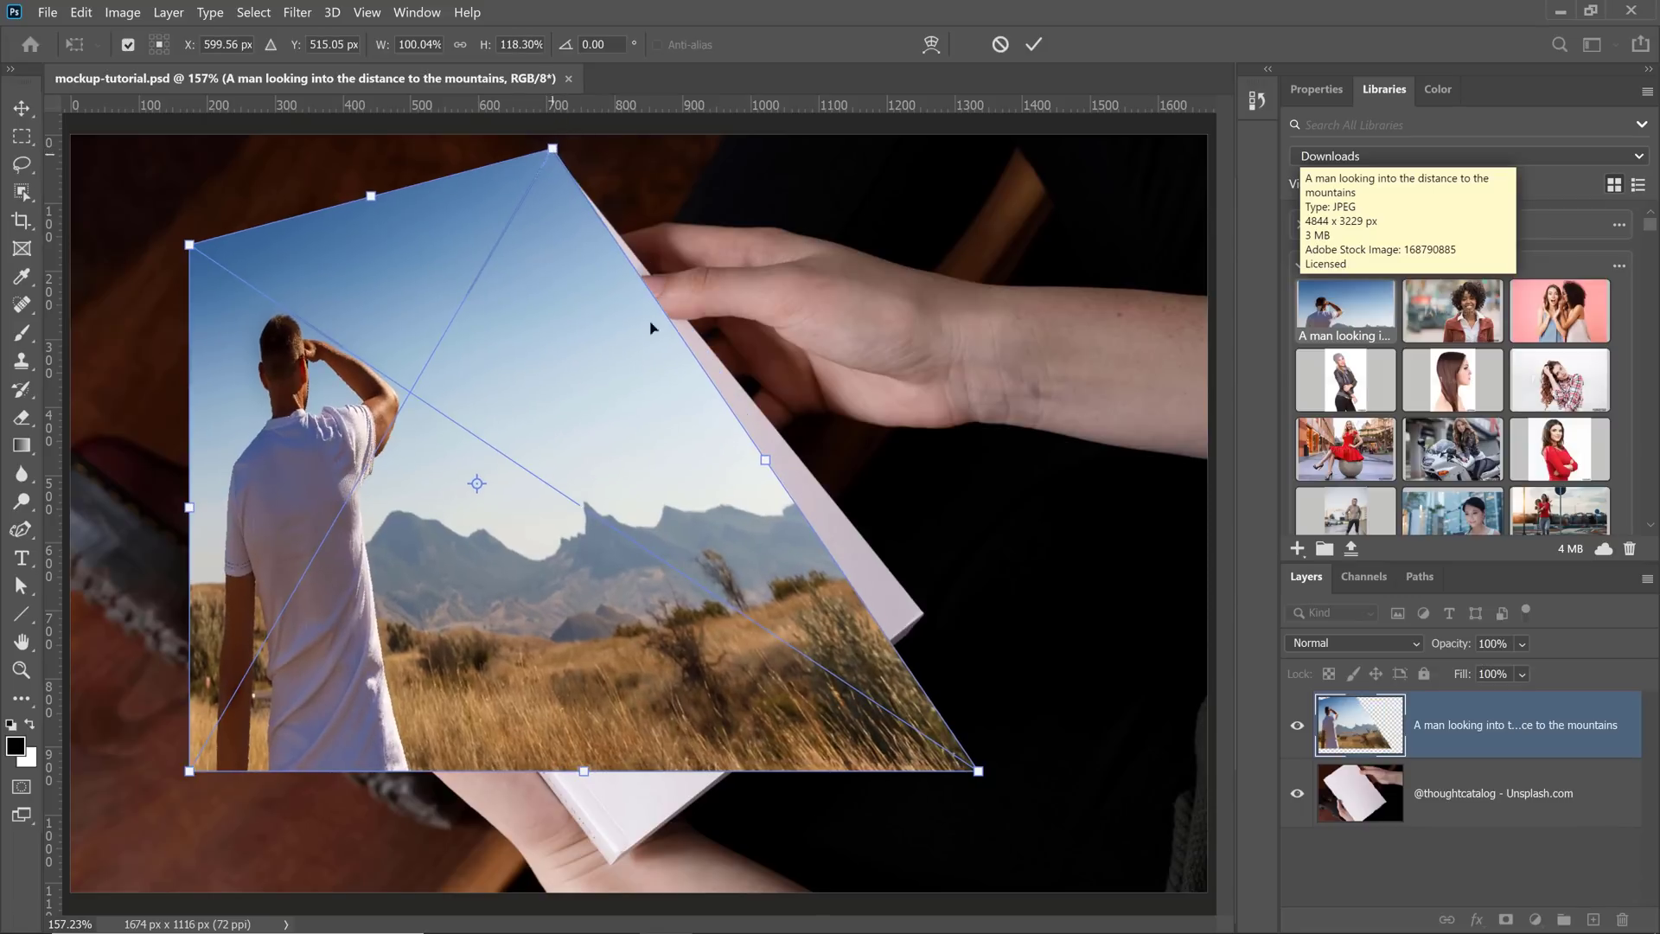
drag(978, 770, 922, 612)
drag(189, 770, 619, 851)
drag(192, 244, 239, 374)
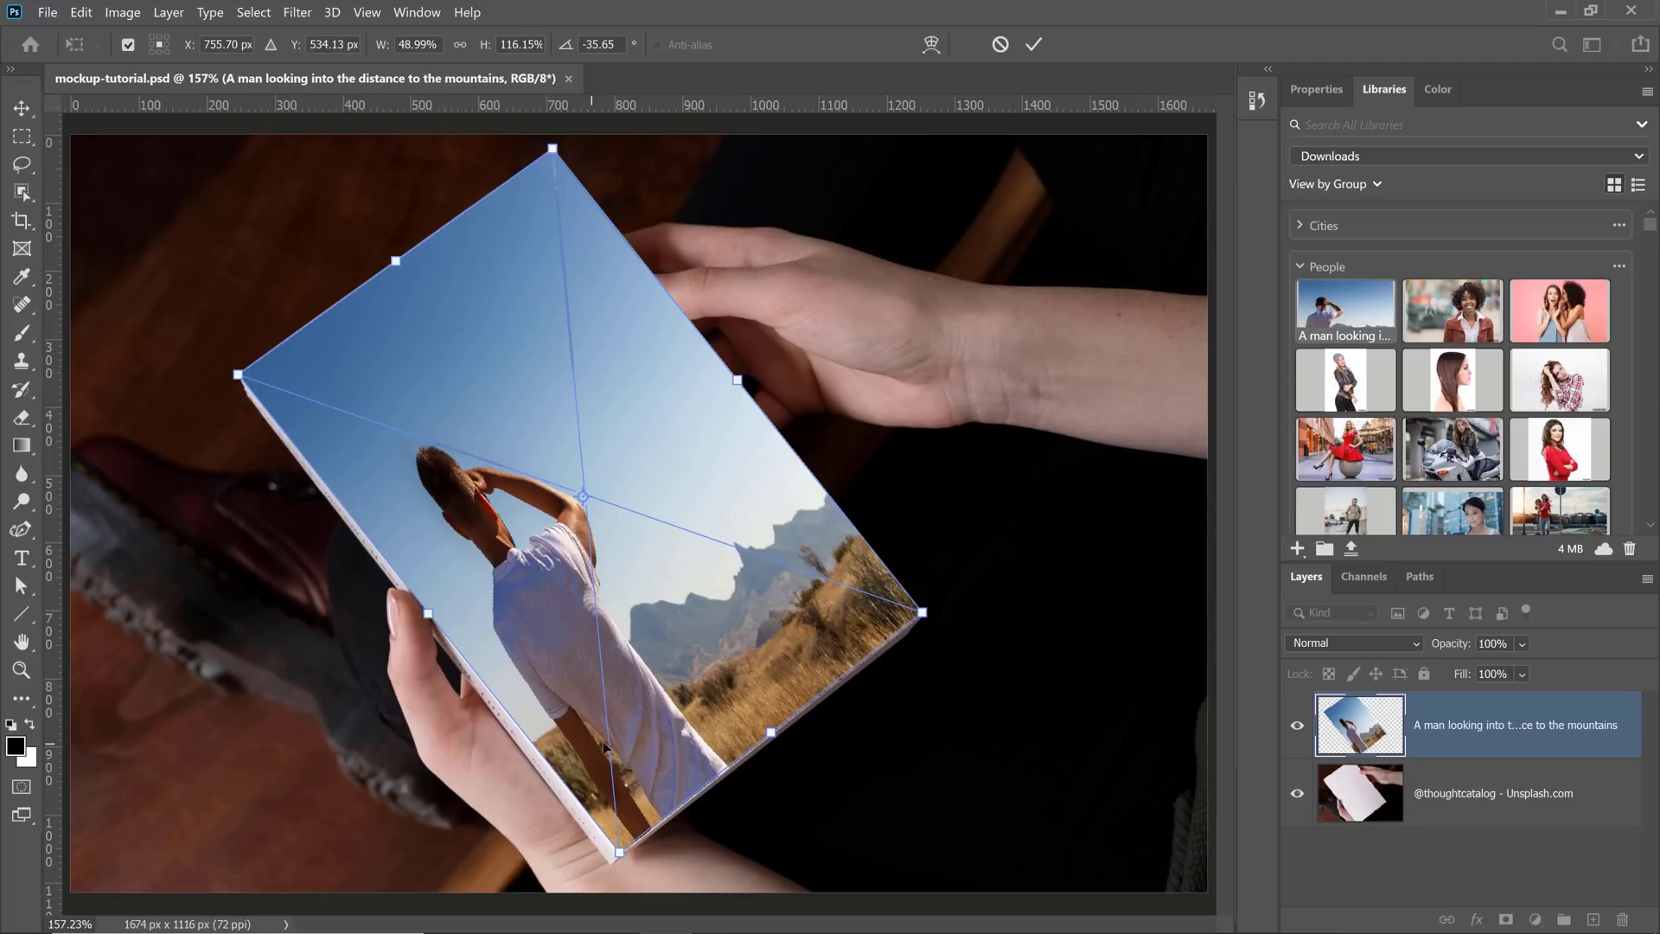
key(Return)
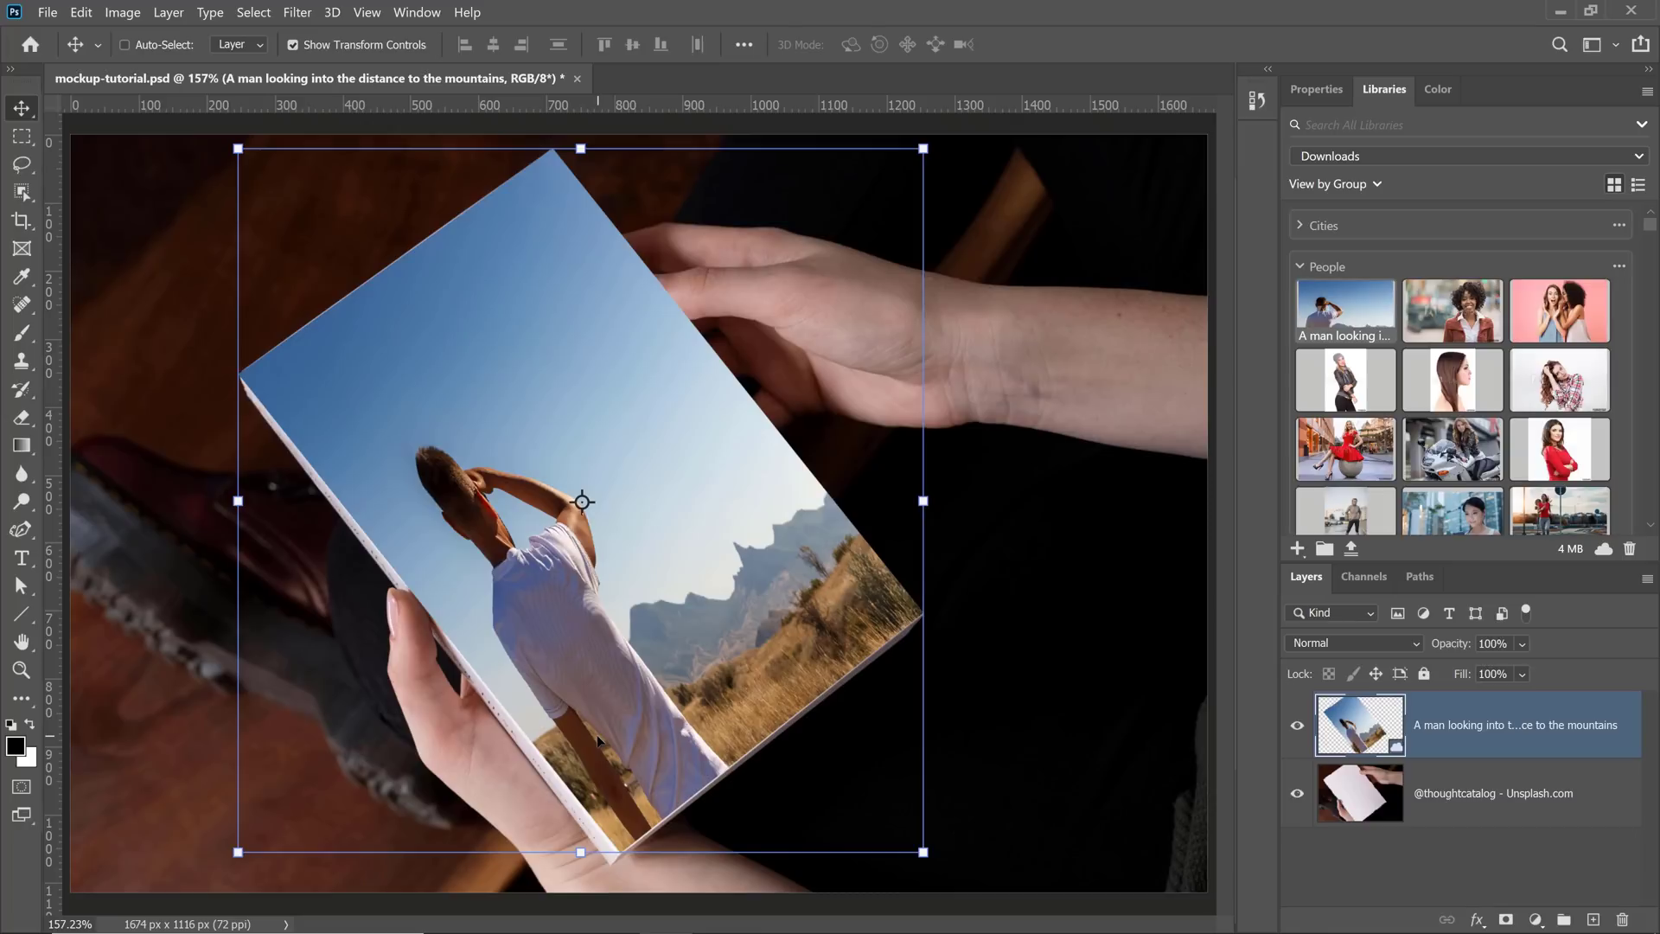
key(Delete)
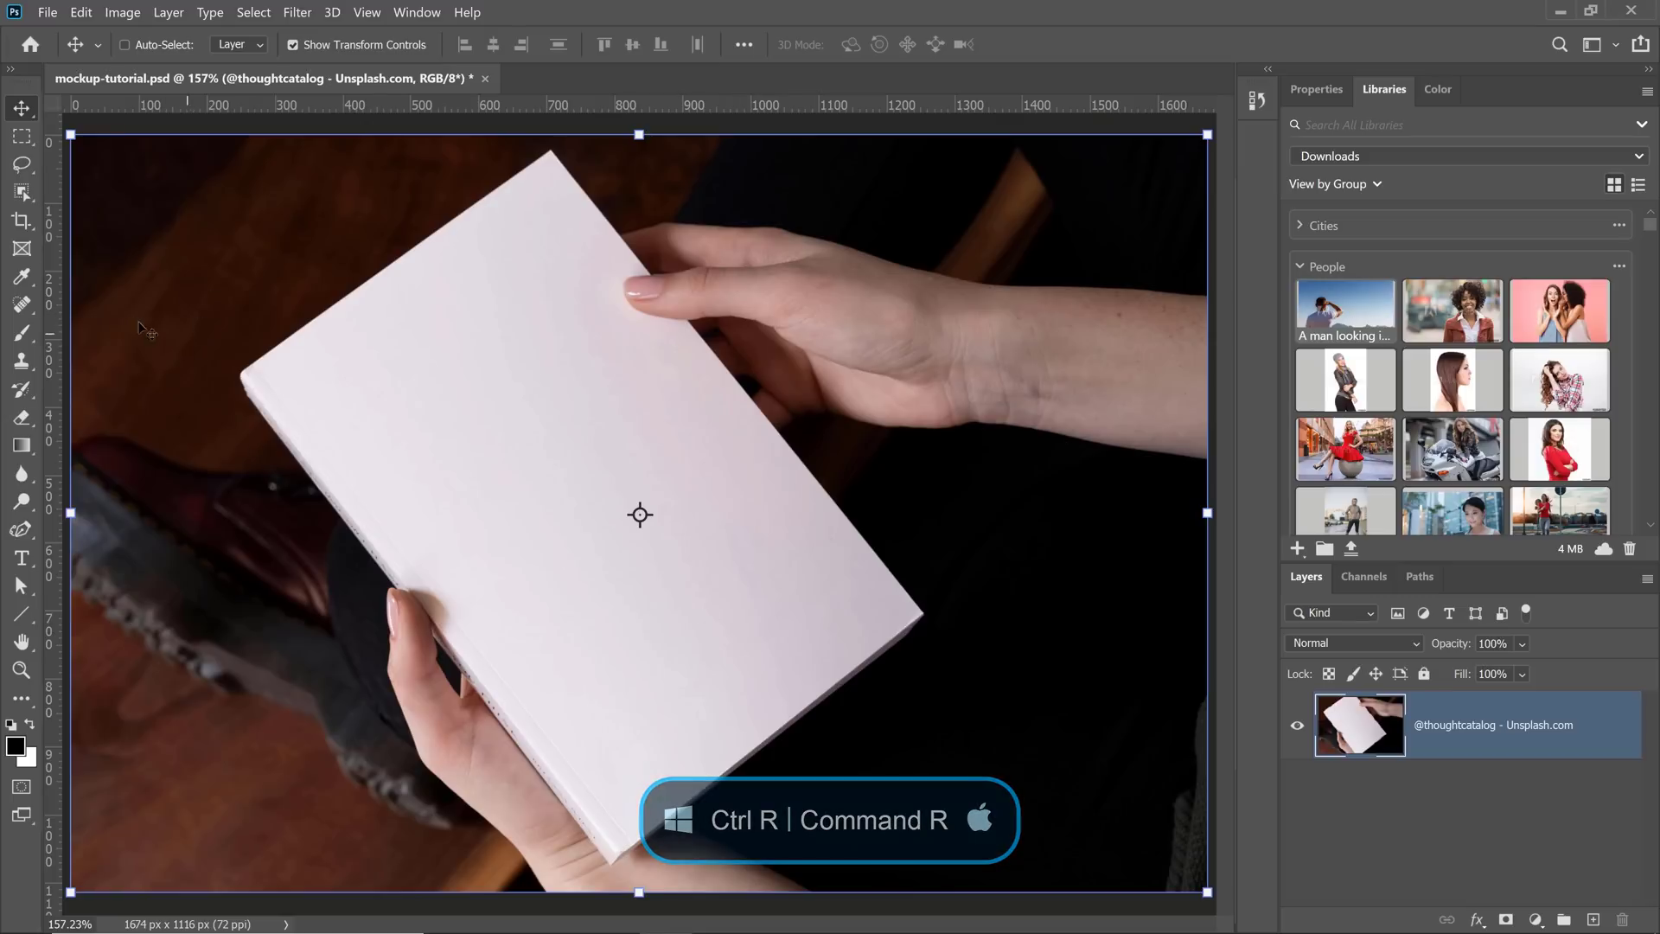
Add vertical and horizontal guides crossing at the book's left and top corners
drag(54, 322, 241, 392)
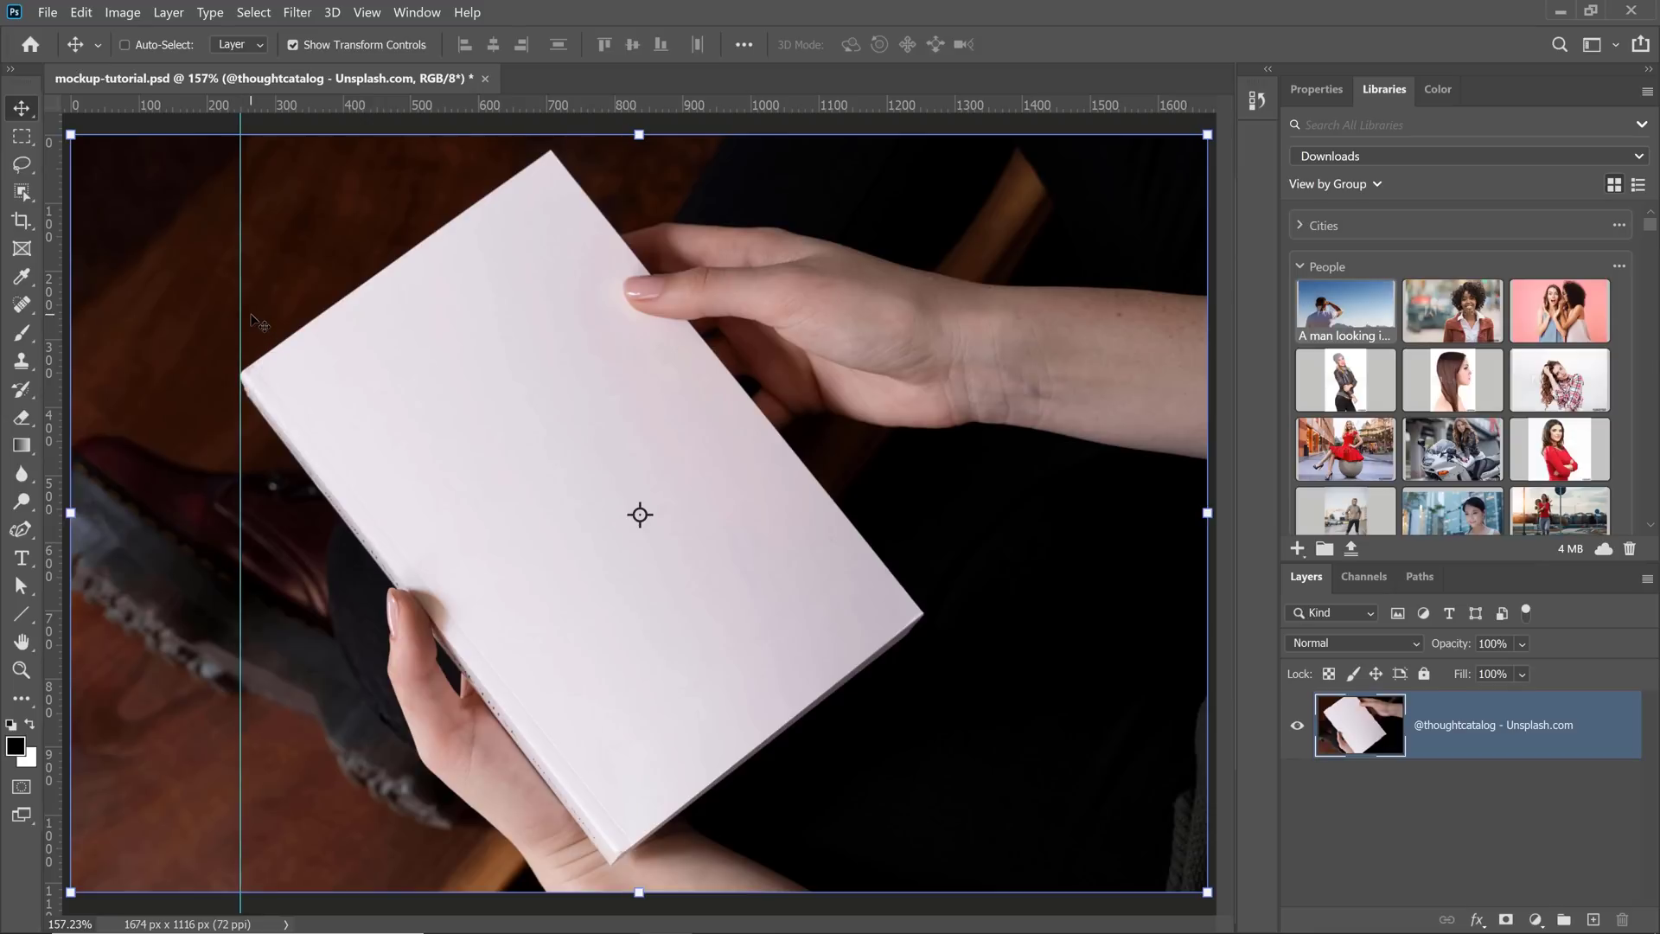
drag(278, 115, 300, 375)
drag(61, 400, 550, 406)
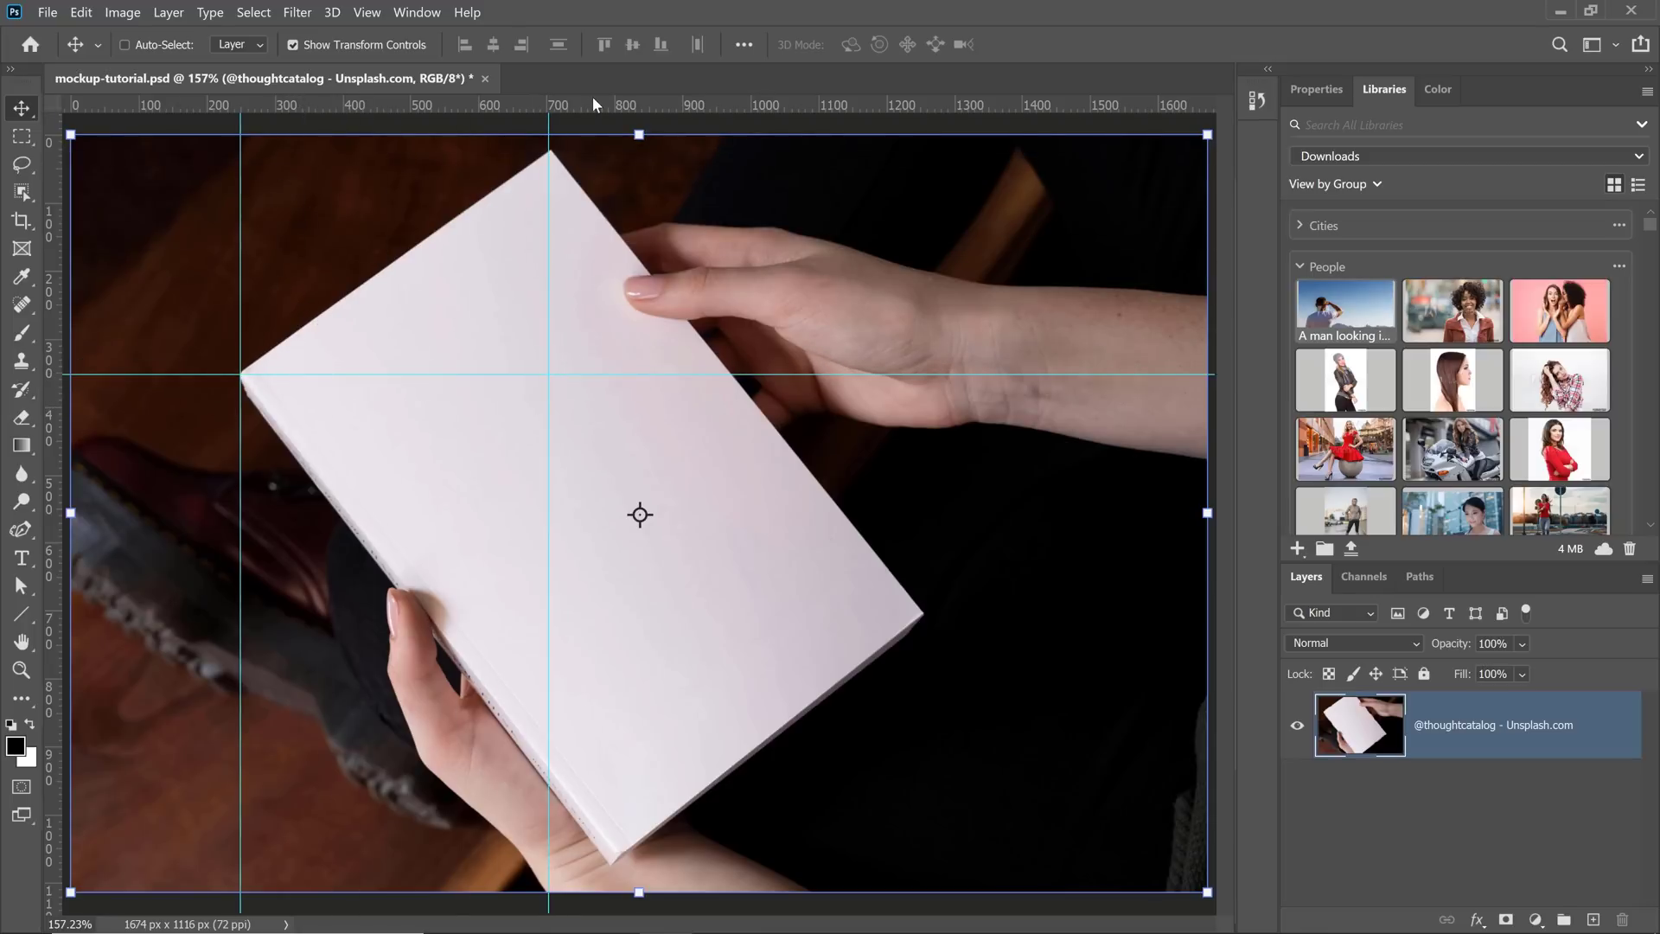
drag(591, 97, 552, 173)
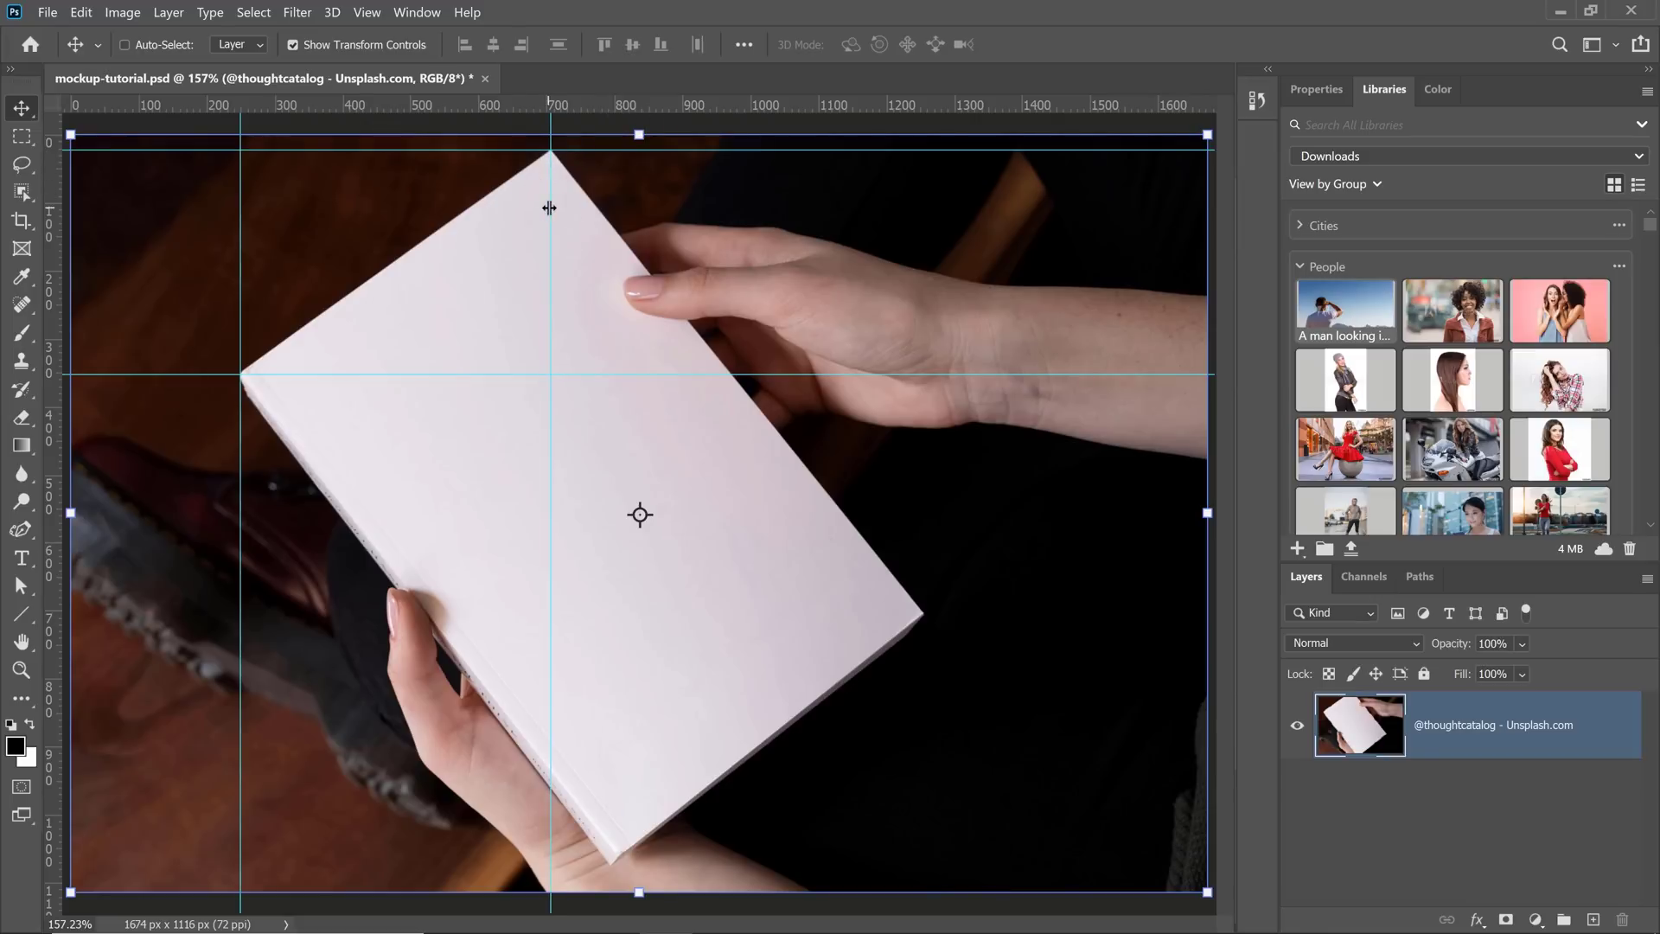
Add crossing guides at the book's right and bottom corners, aligning them exactly
drag(54, 671, 925, 741)
drag(60, 650, 894, 614)
key(alt)
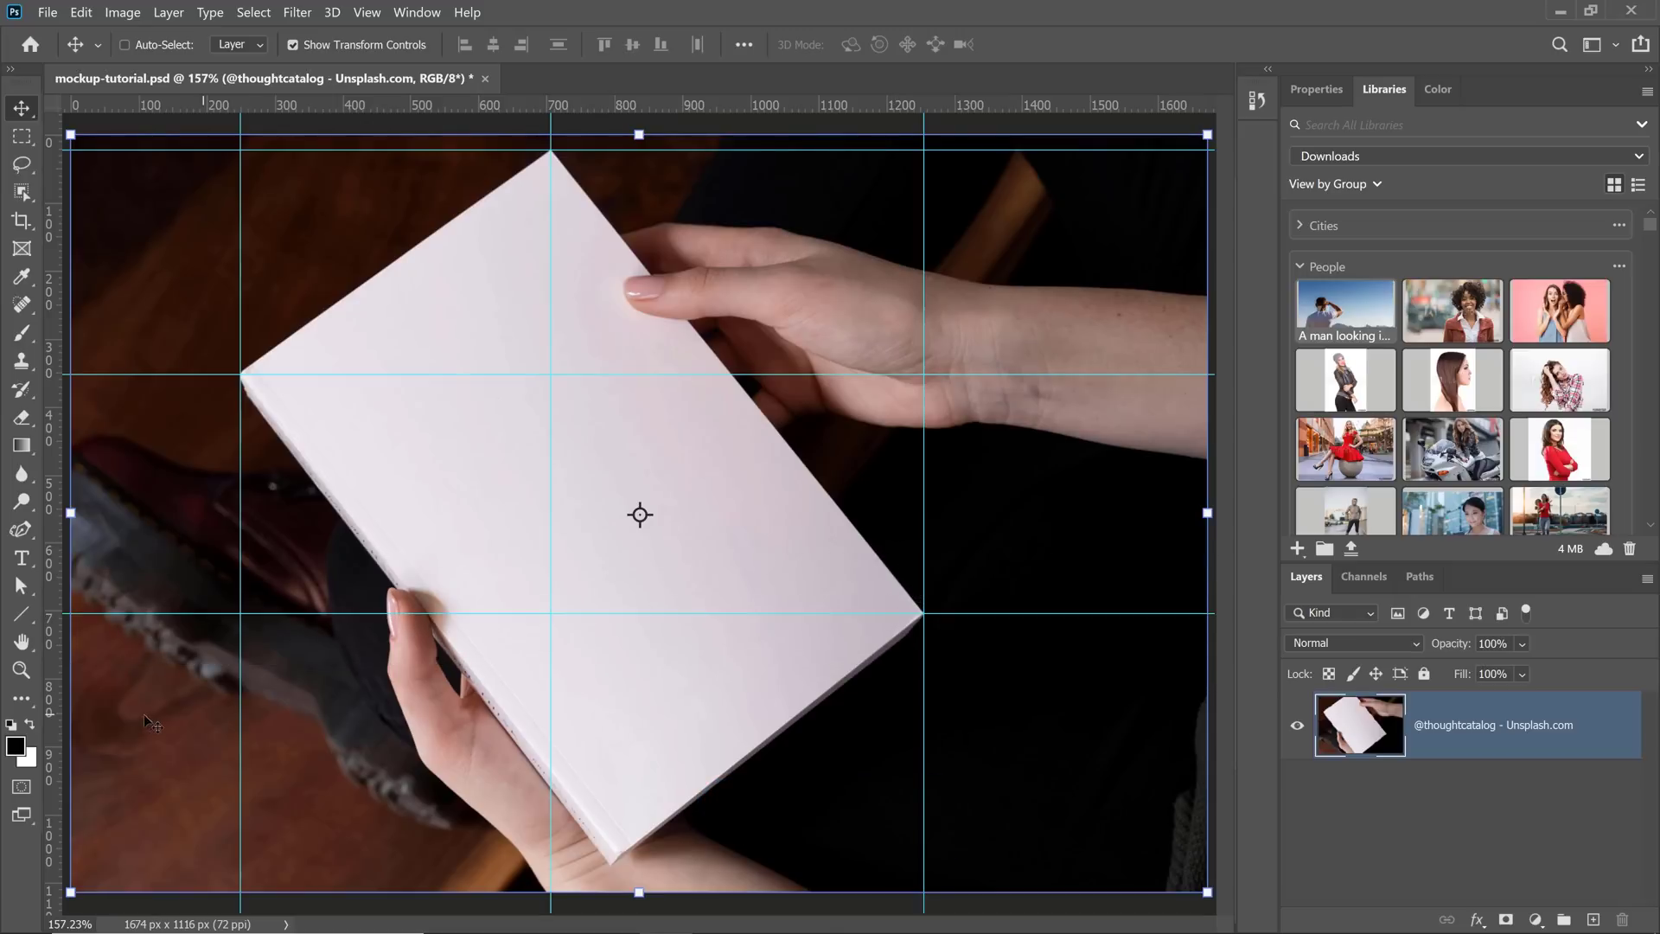
drag(54, 694, 619, 717)
drag(739, 113, 724, 858)
drag(619, 830, 617, 832)
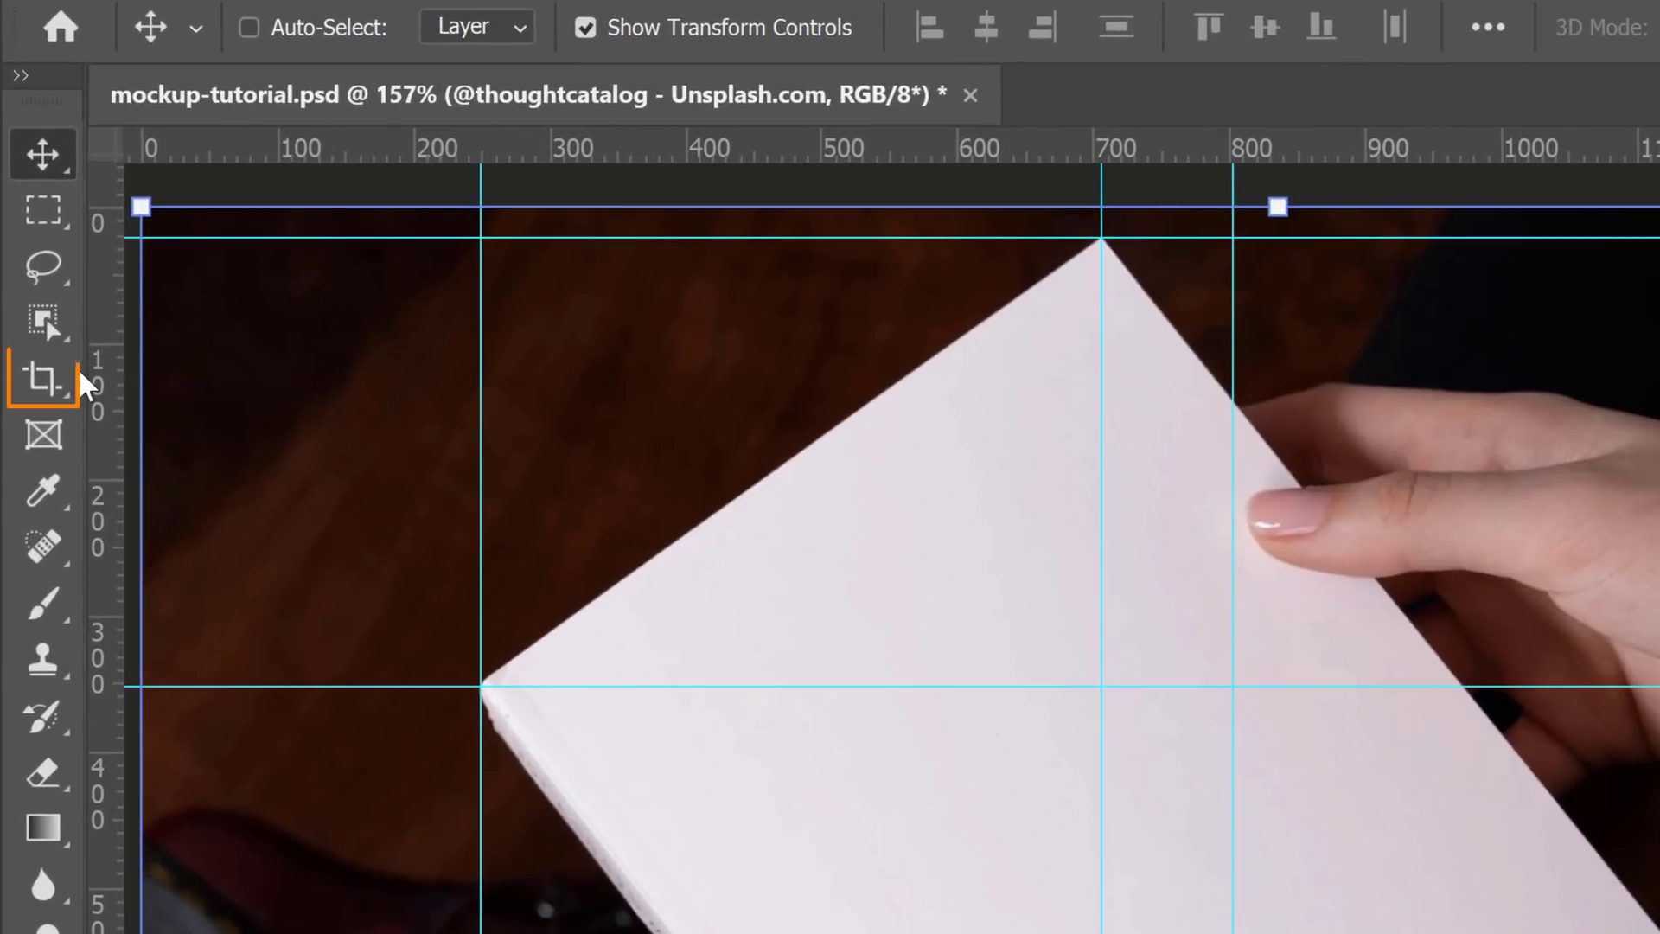
Draw a Perspective Crop area over the book
click(23, 228)
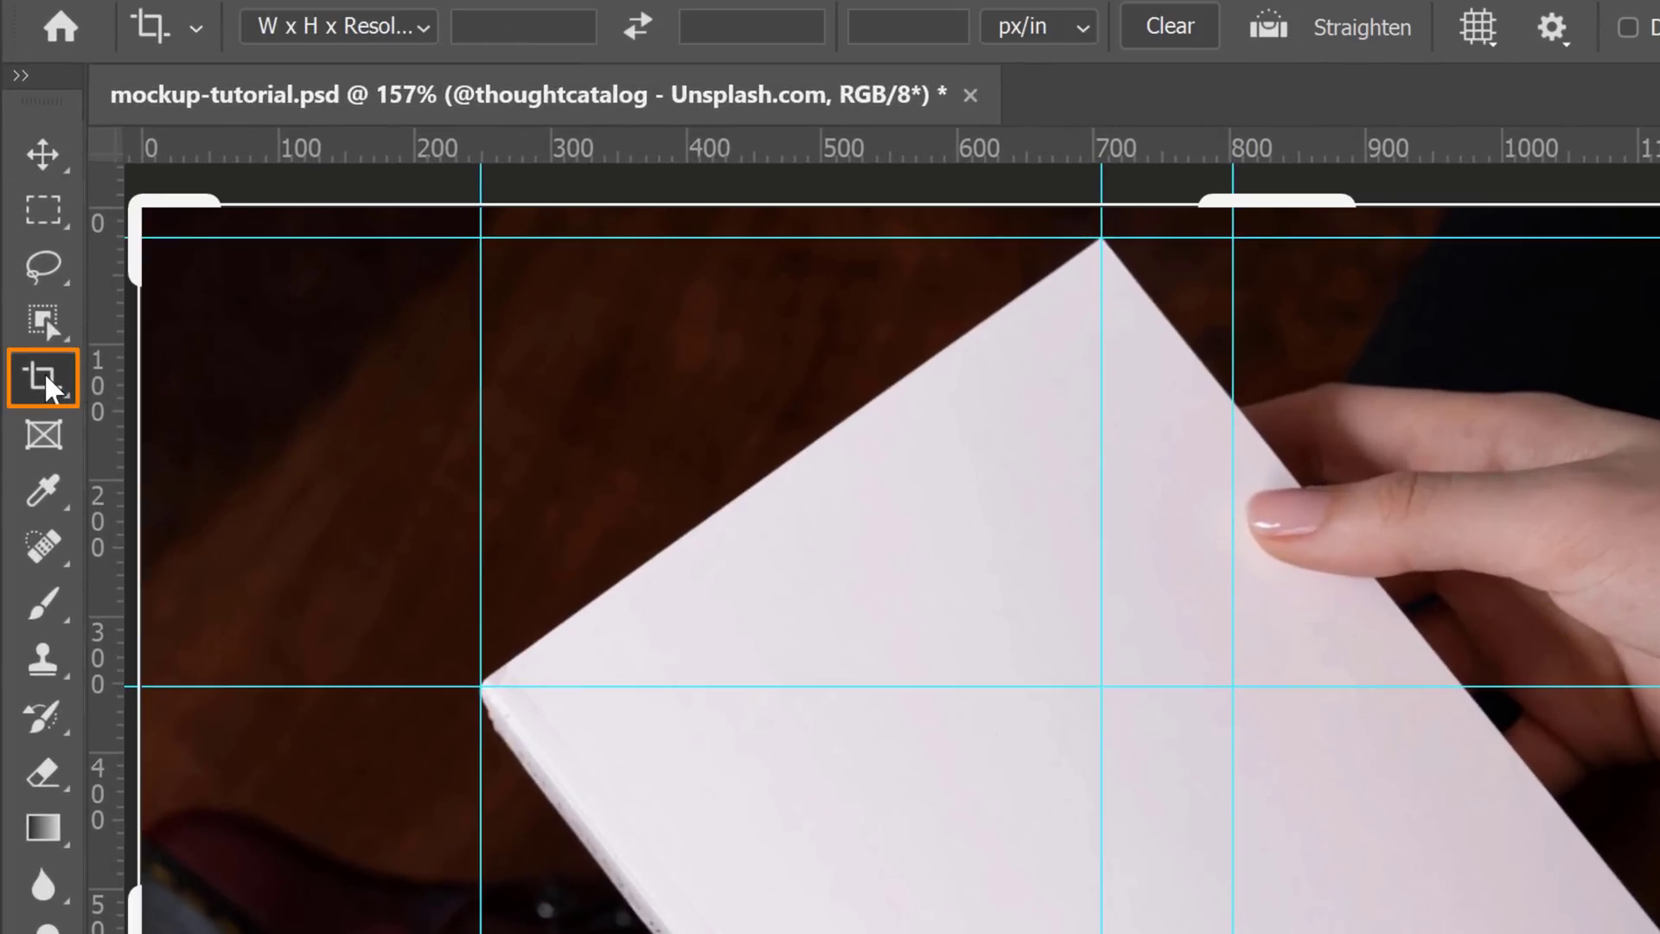
right_click(44, 372)
click(308, 420)
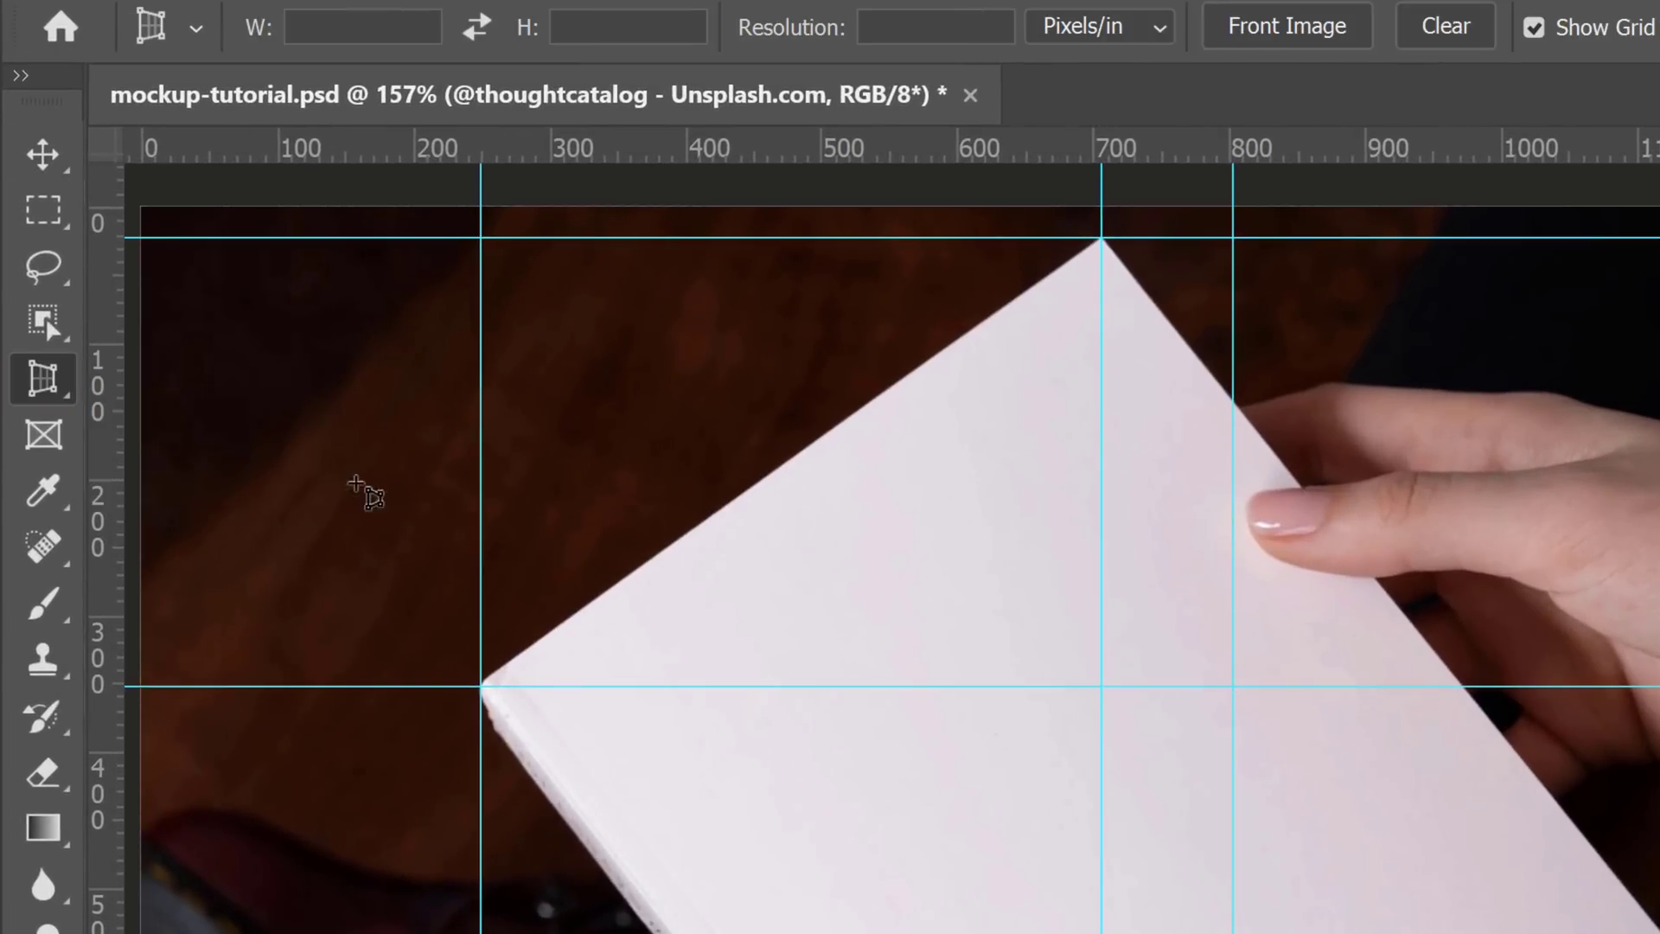
drag(378, 323, 707, 731)
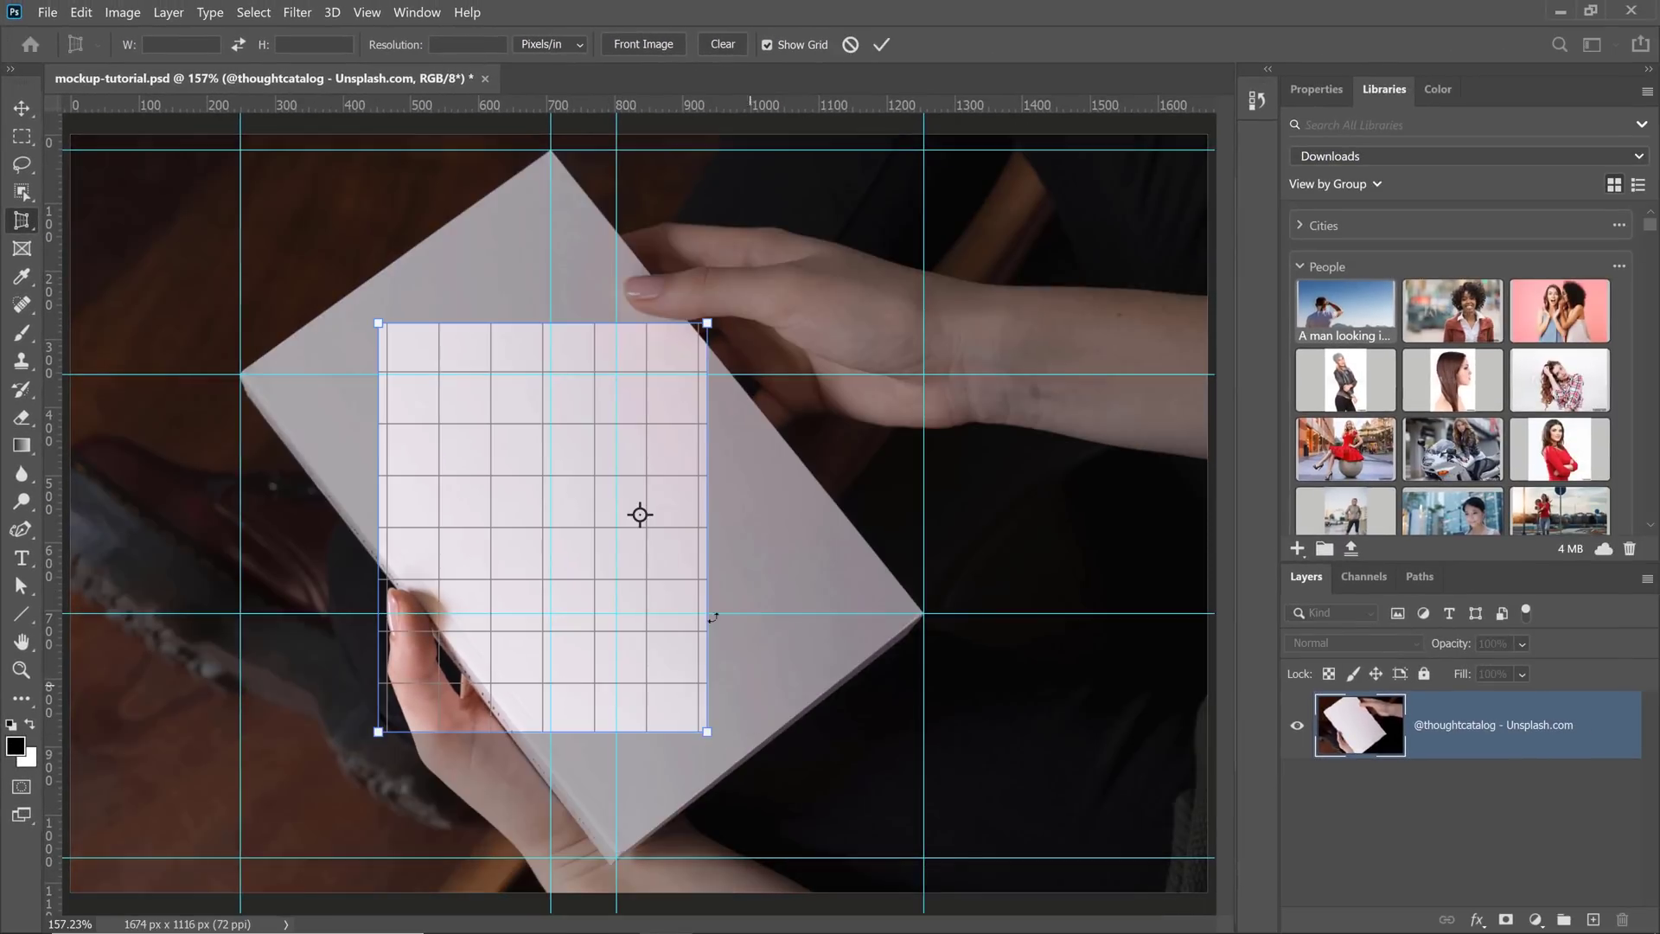
Snap the crop's four corners to the guide intersections and apply the perspective crop
drag(377, 324, 240, 374)
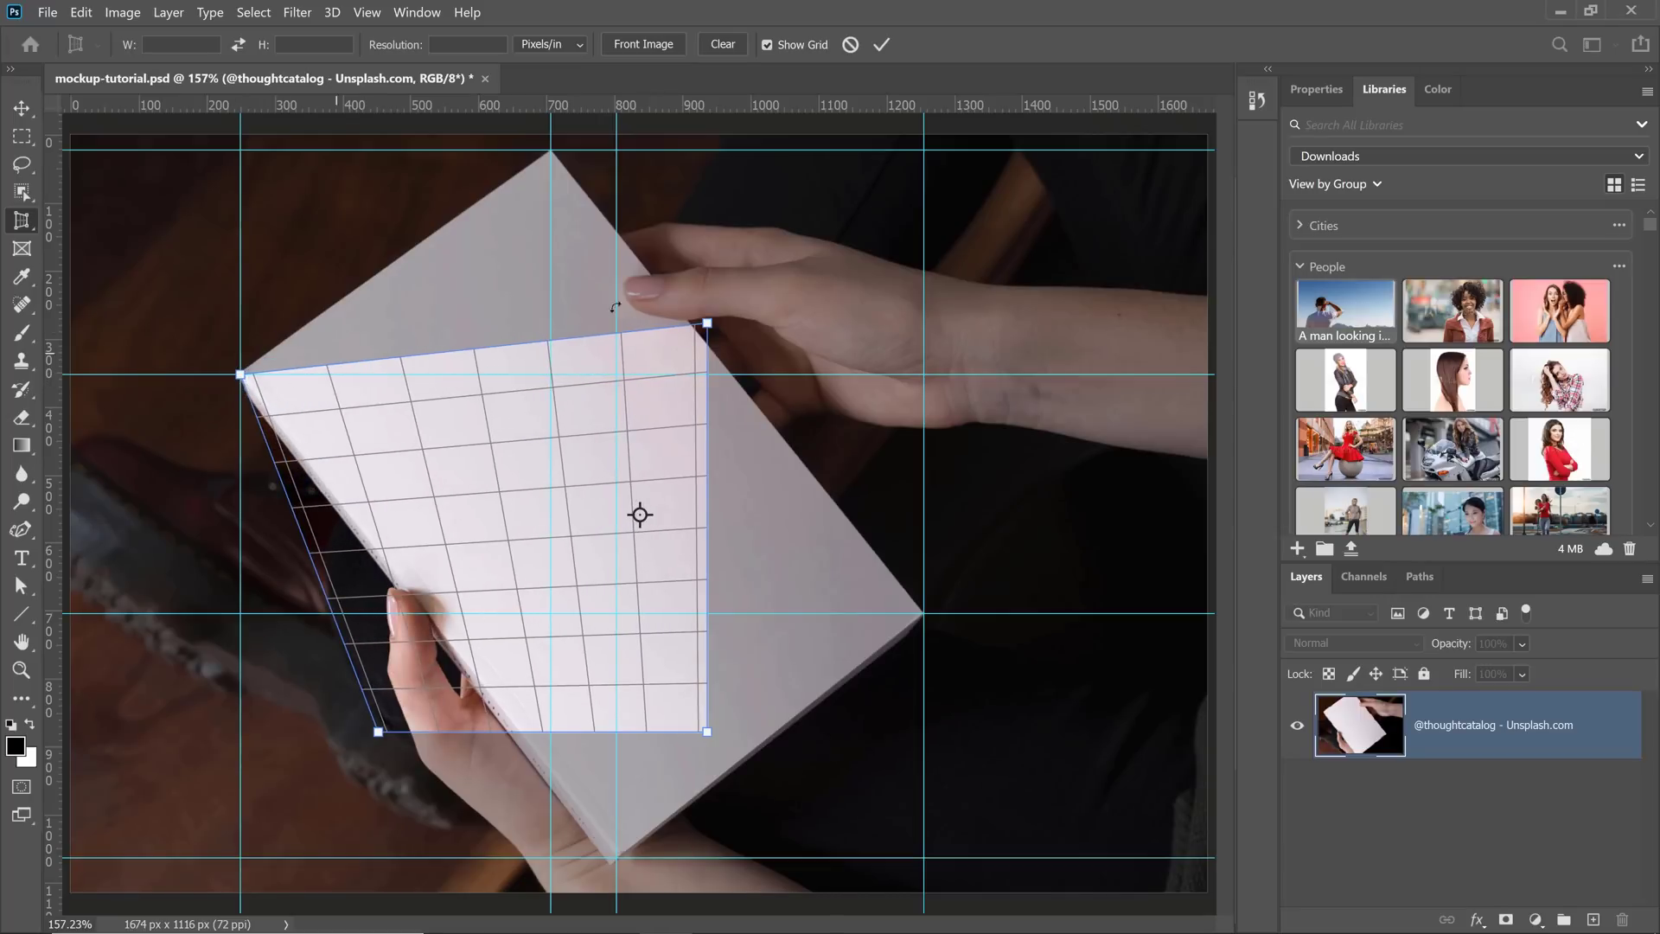
drag(707, 324, 550, 151)
click(371, 14)
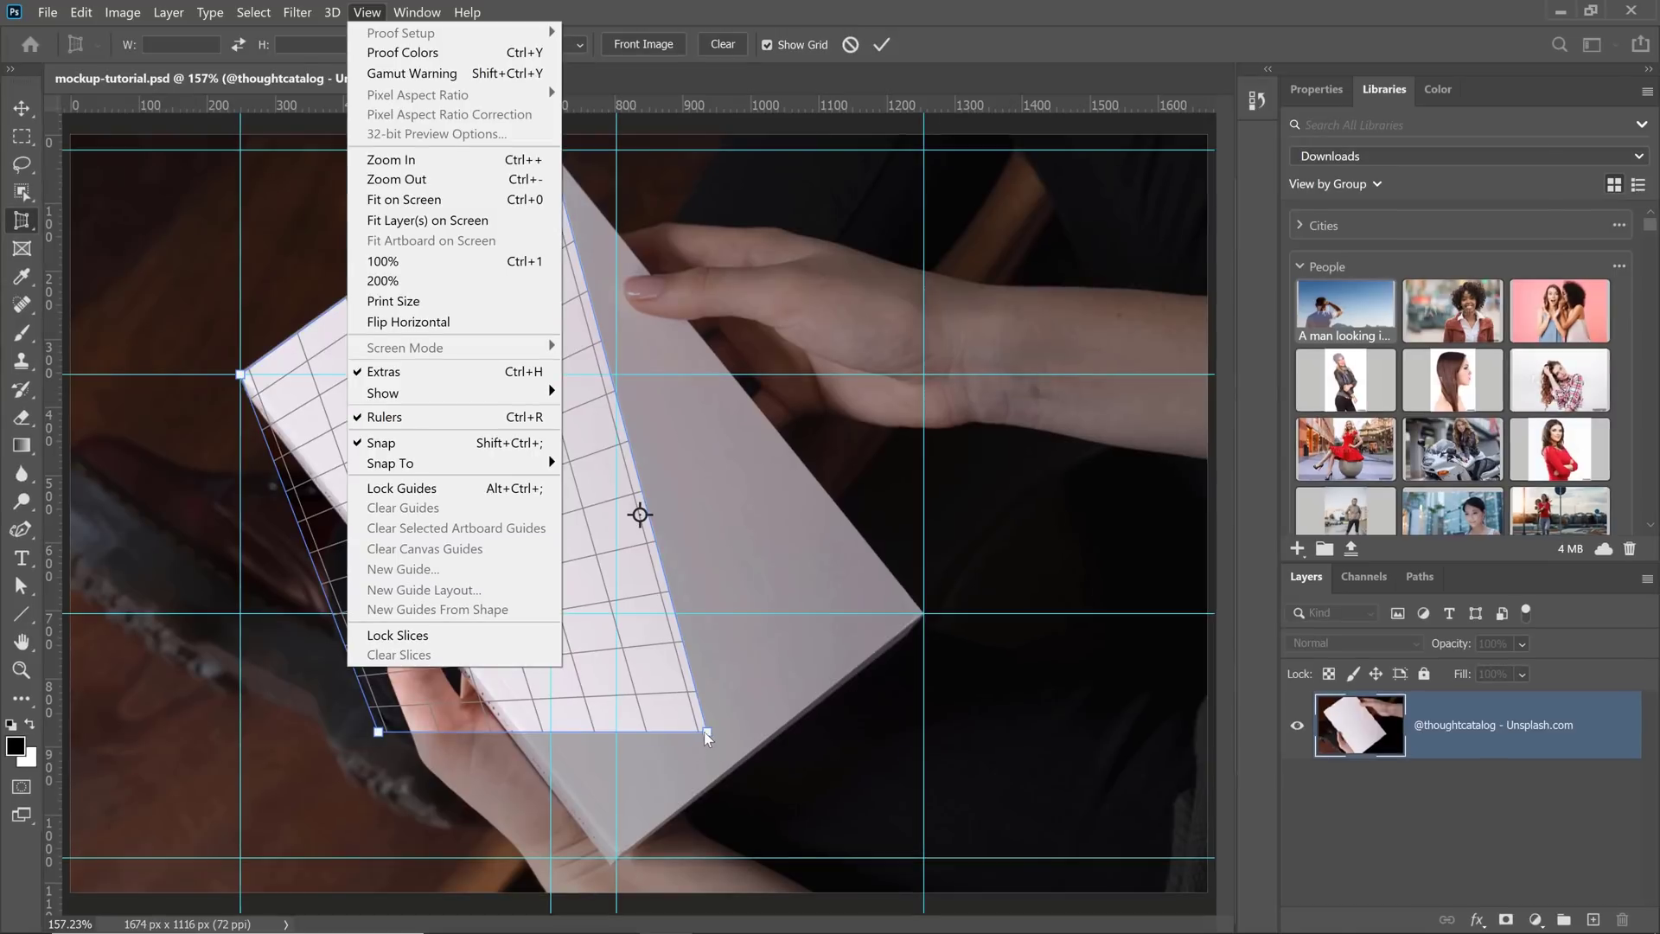
click(819, 931)
drag(820, 932, 1037, 855)
drag(878, 670, 923, 614)
drag(382, 736, 619, 865)
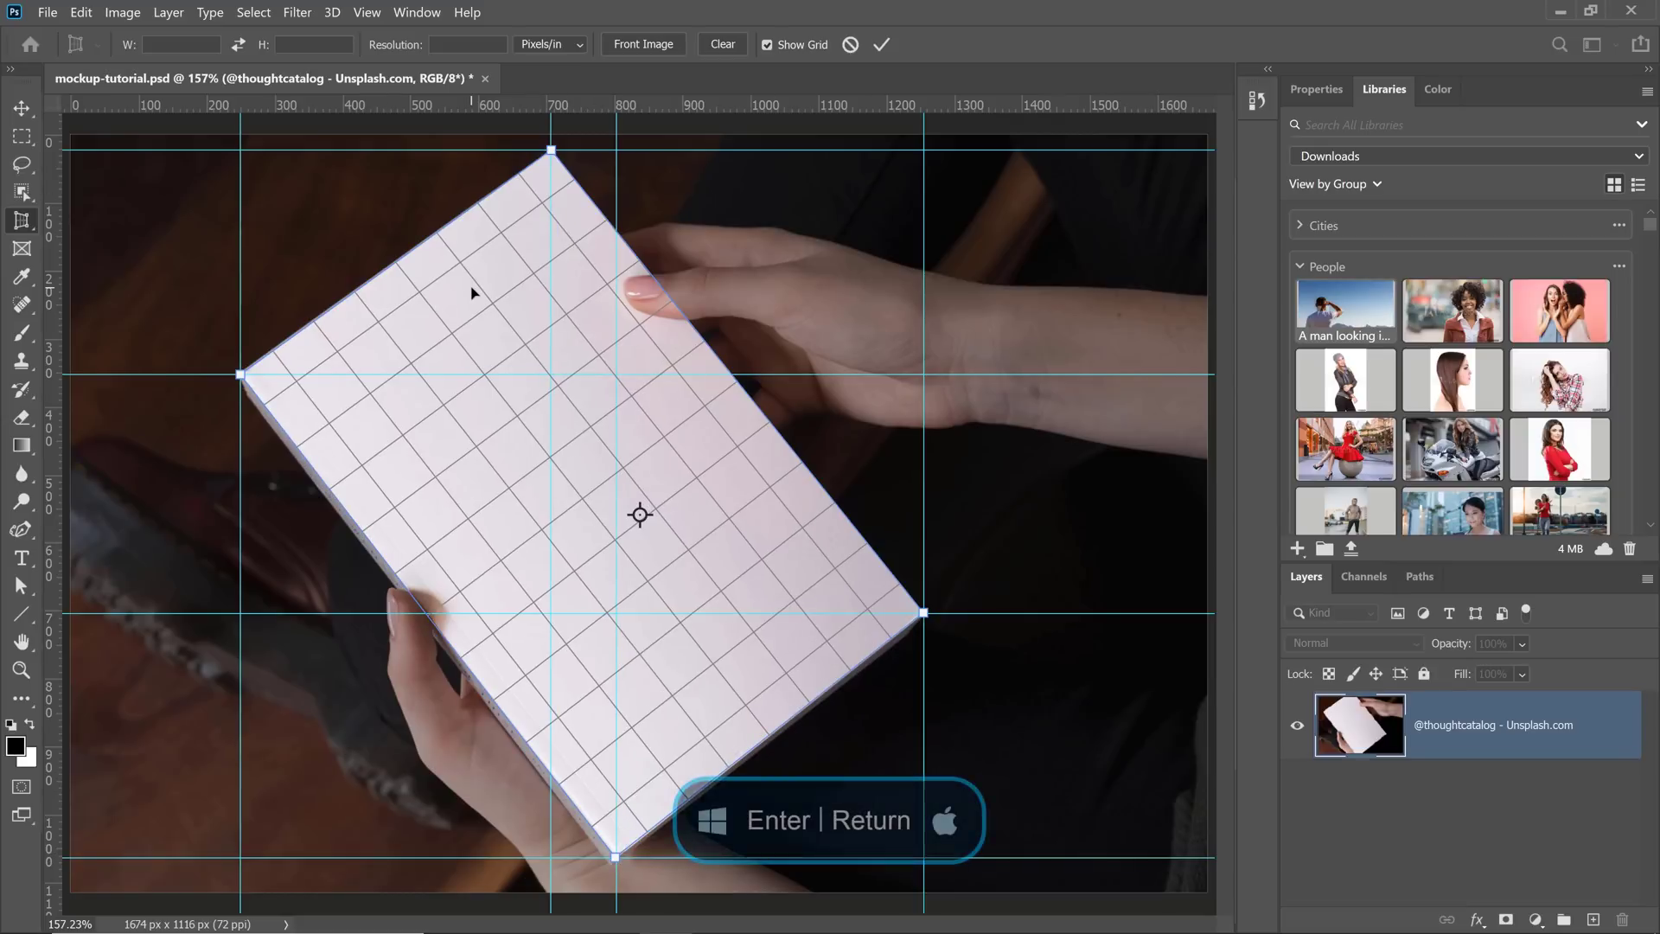
key(Return)
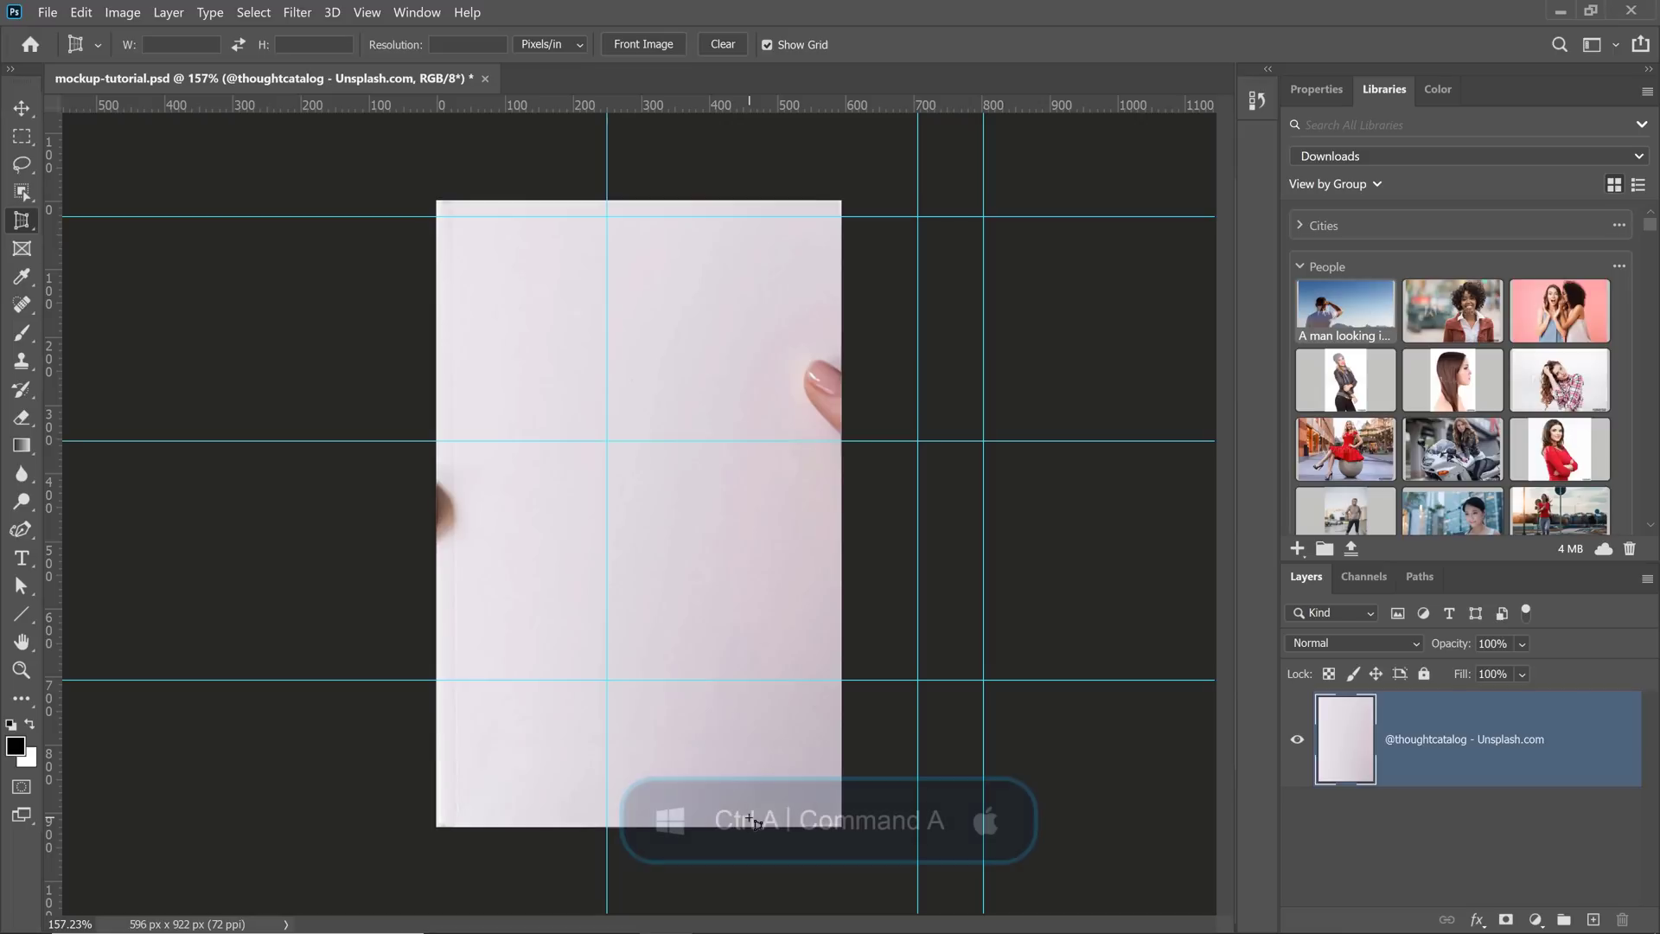
Copy the whole flattened cover, then deselect and undo back to the 1674 x 1116 px photo
key(ctrl+a)
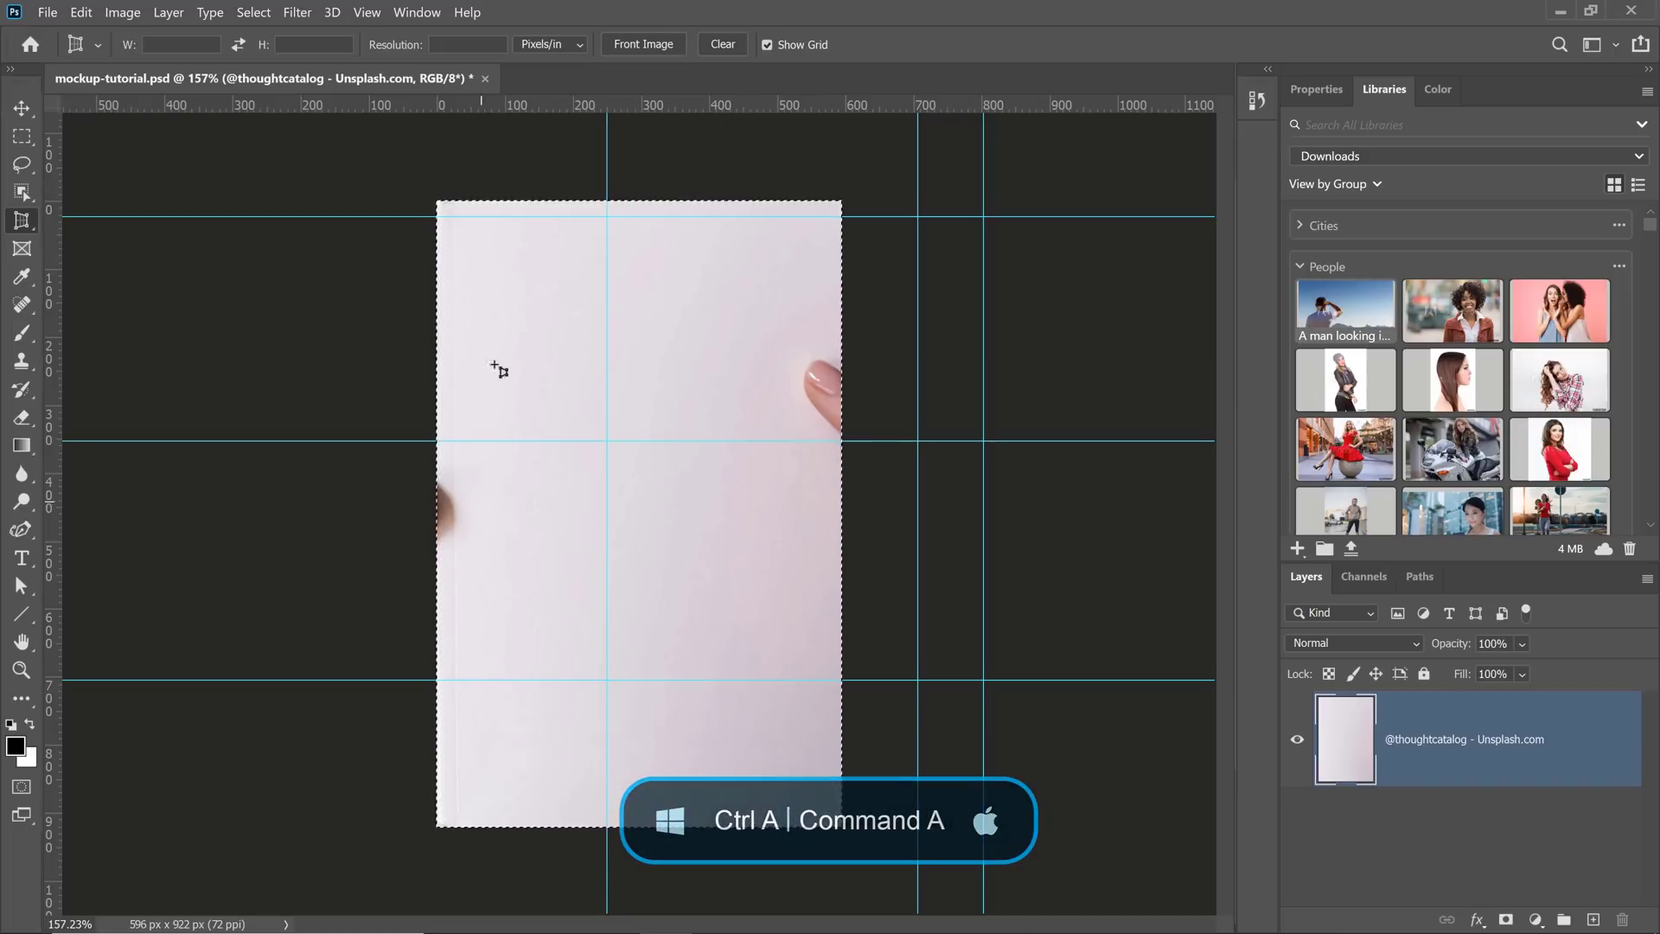
key(ctrl+c)
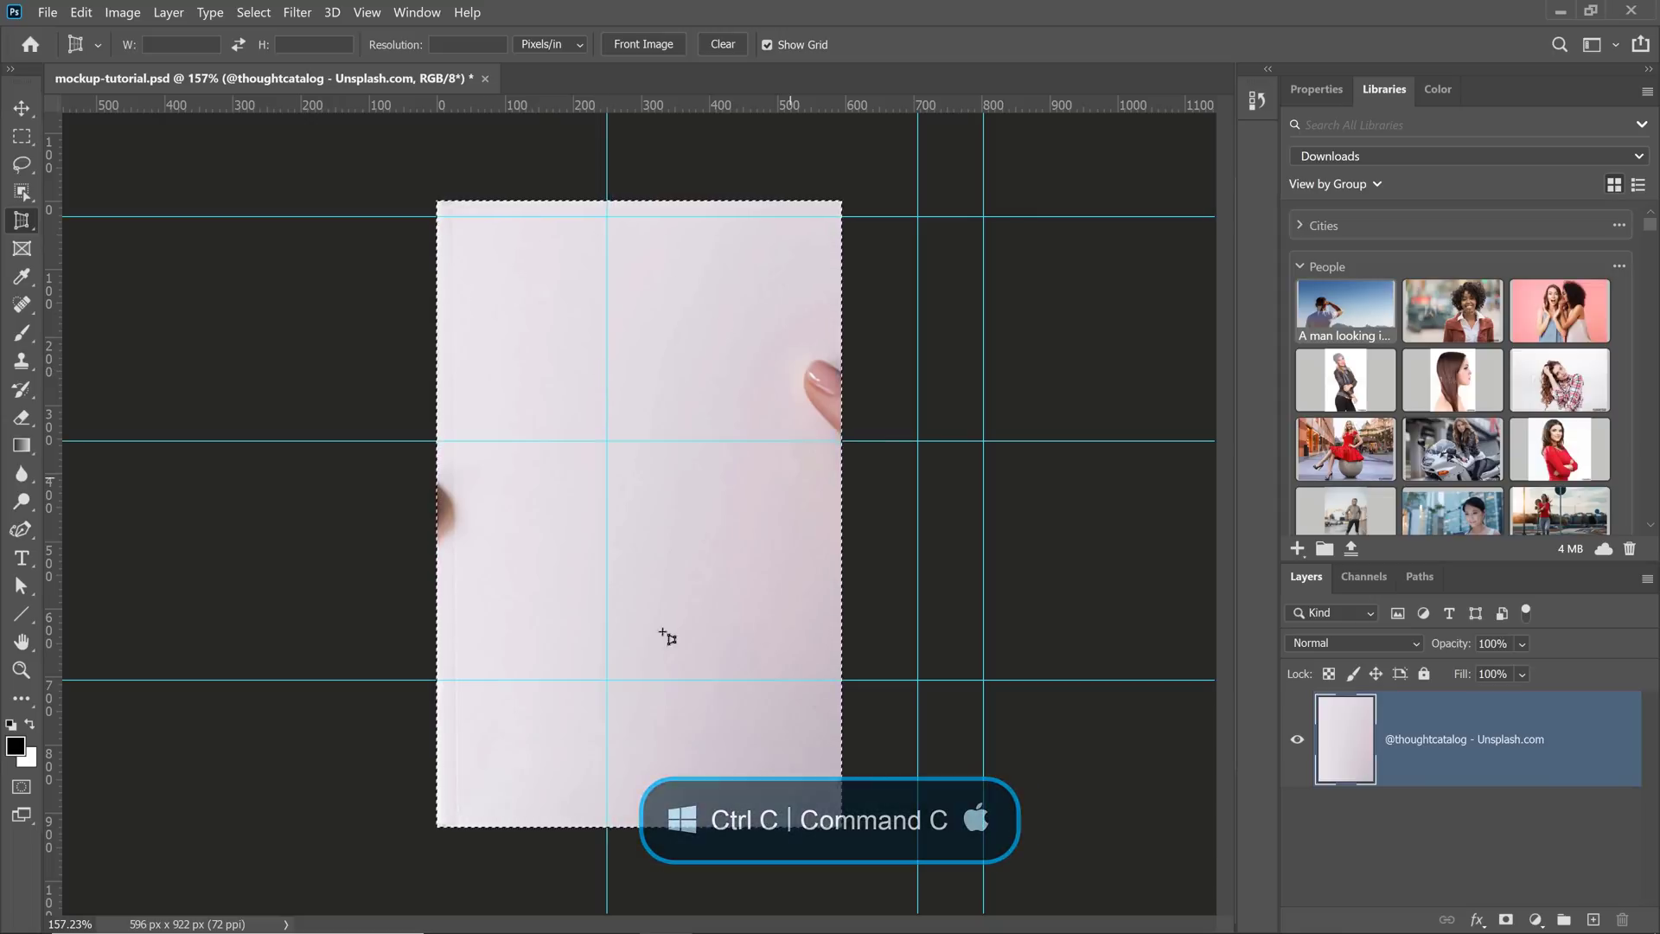
key(ctrl+z)
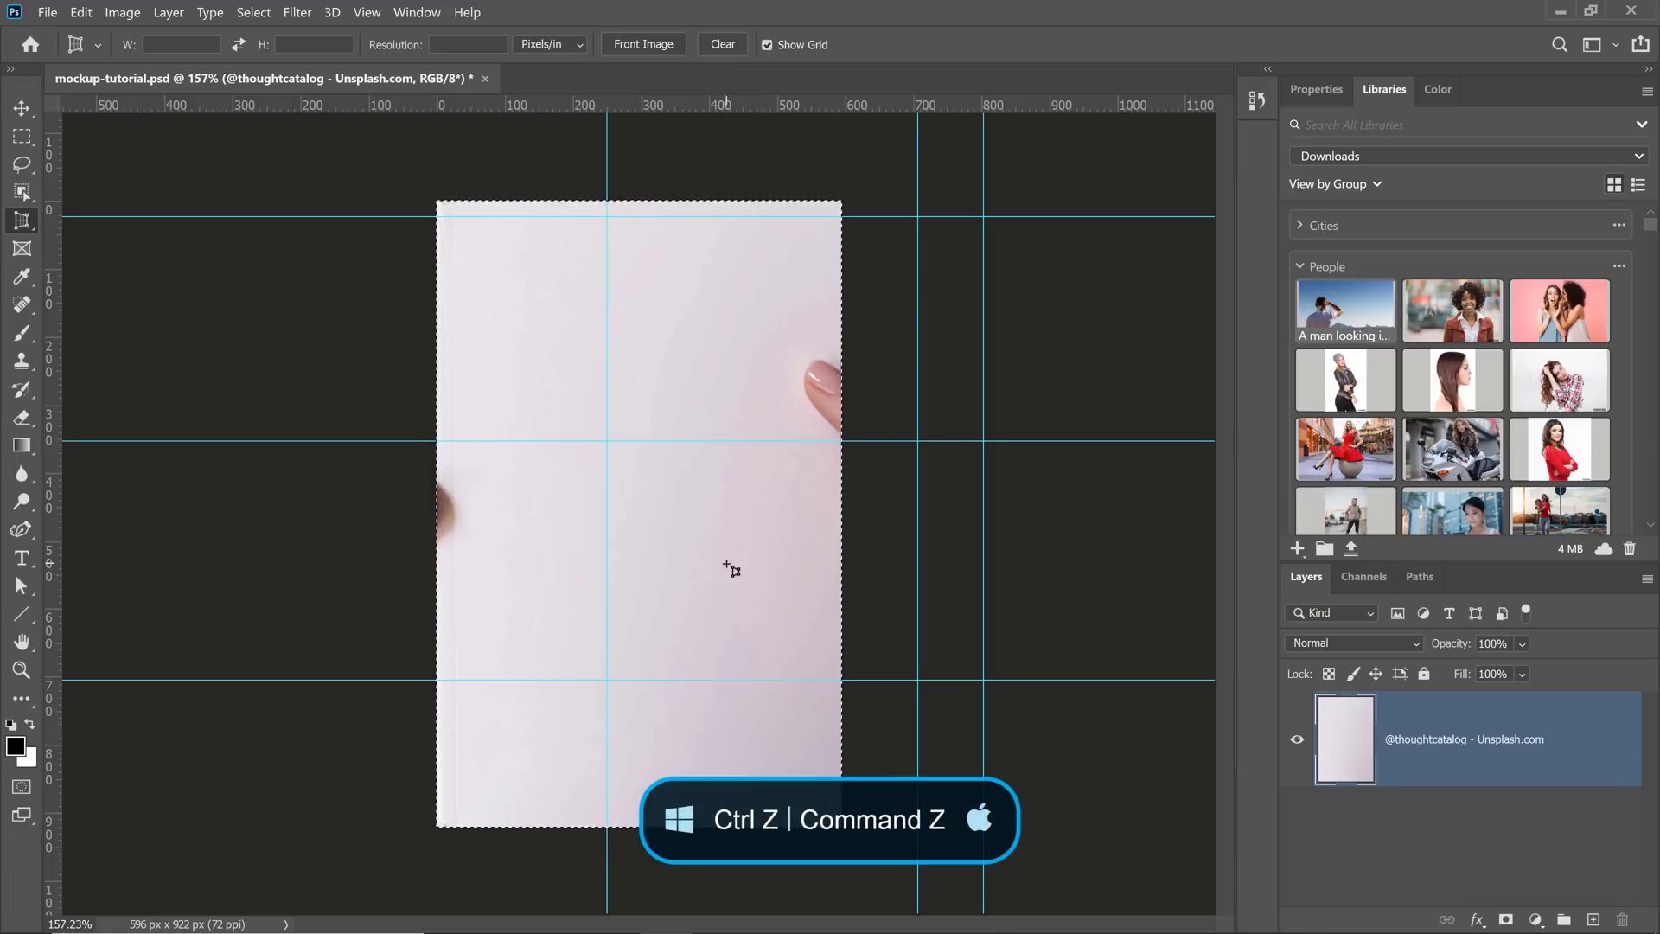
key(ctrl+d)
key(ctrl+z)
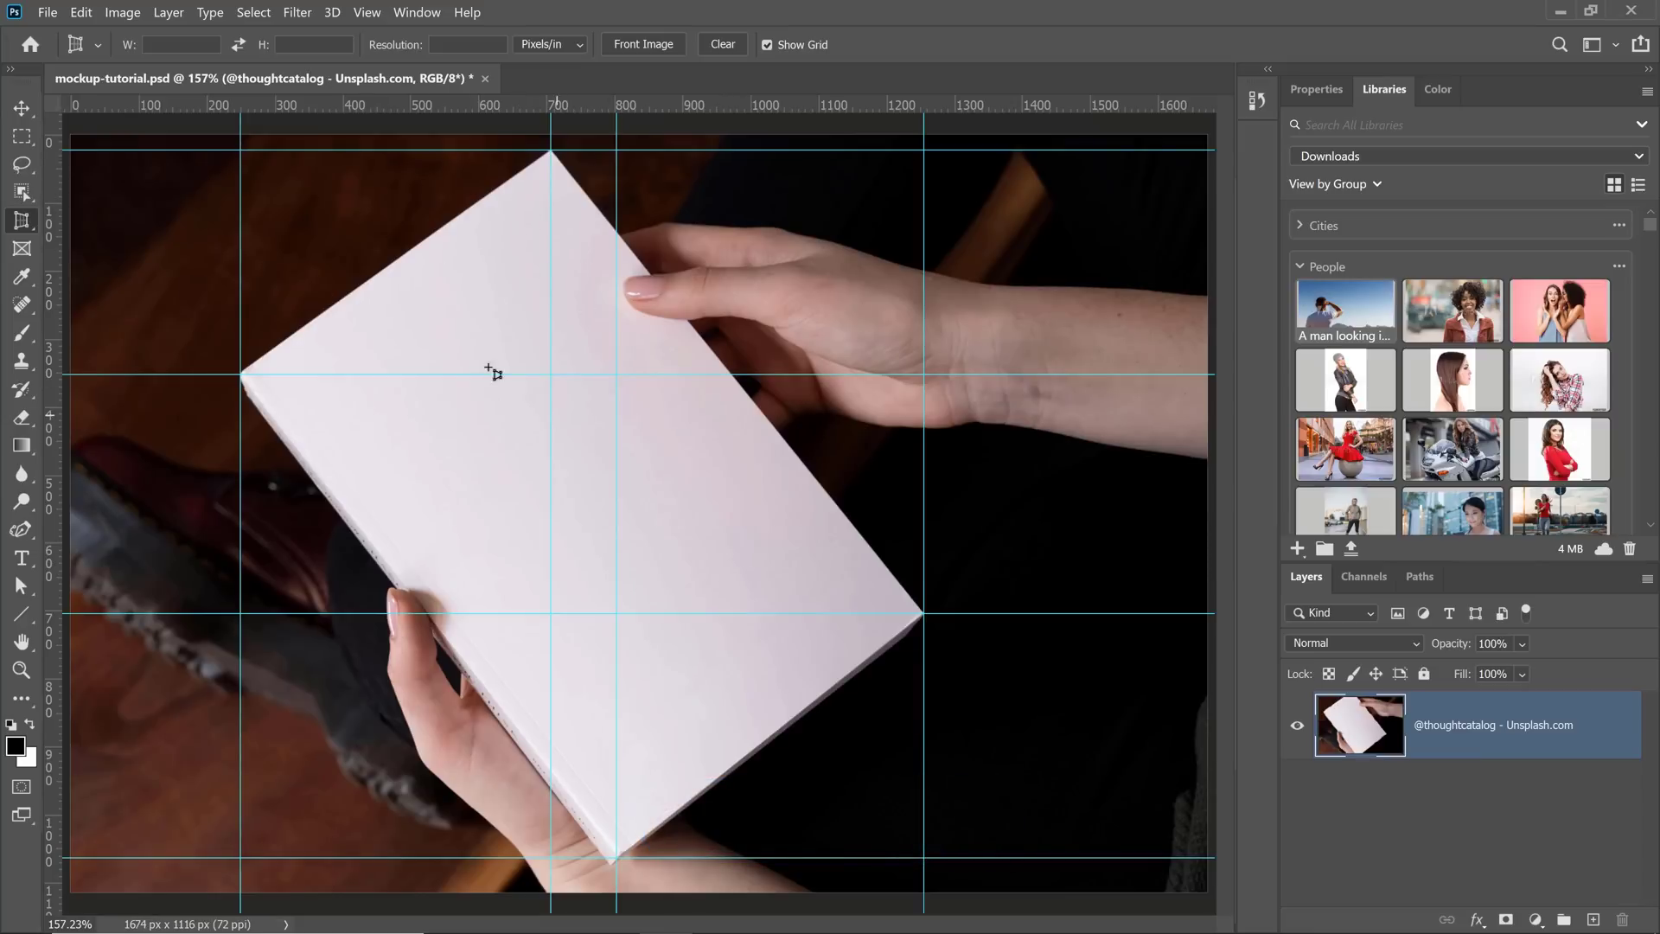
Paste the copied cover as a layer named 'Book Cover' and convert it to a smart object
key(ctrl+v)
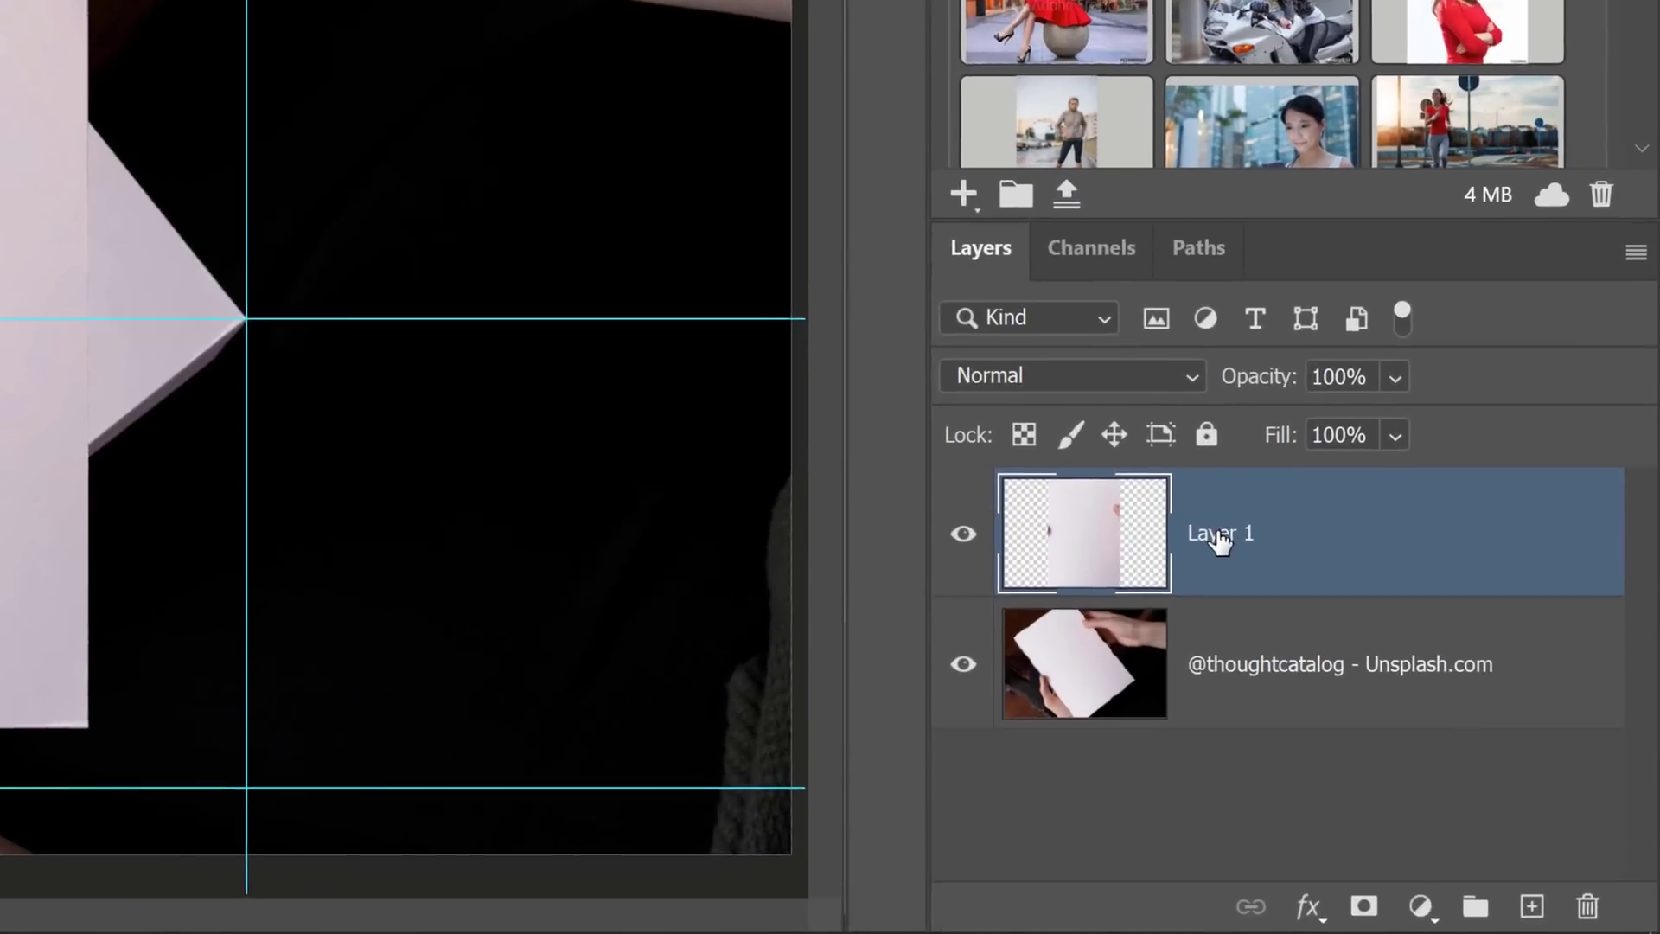
double_click(1219, 536)
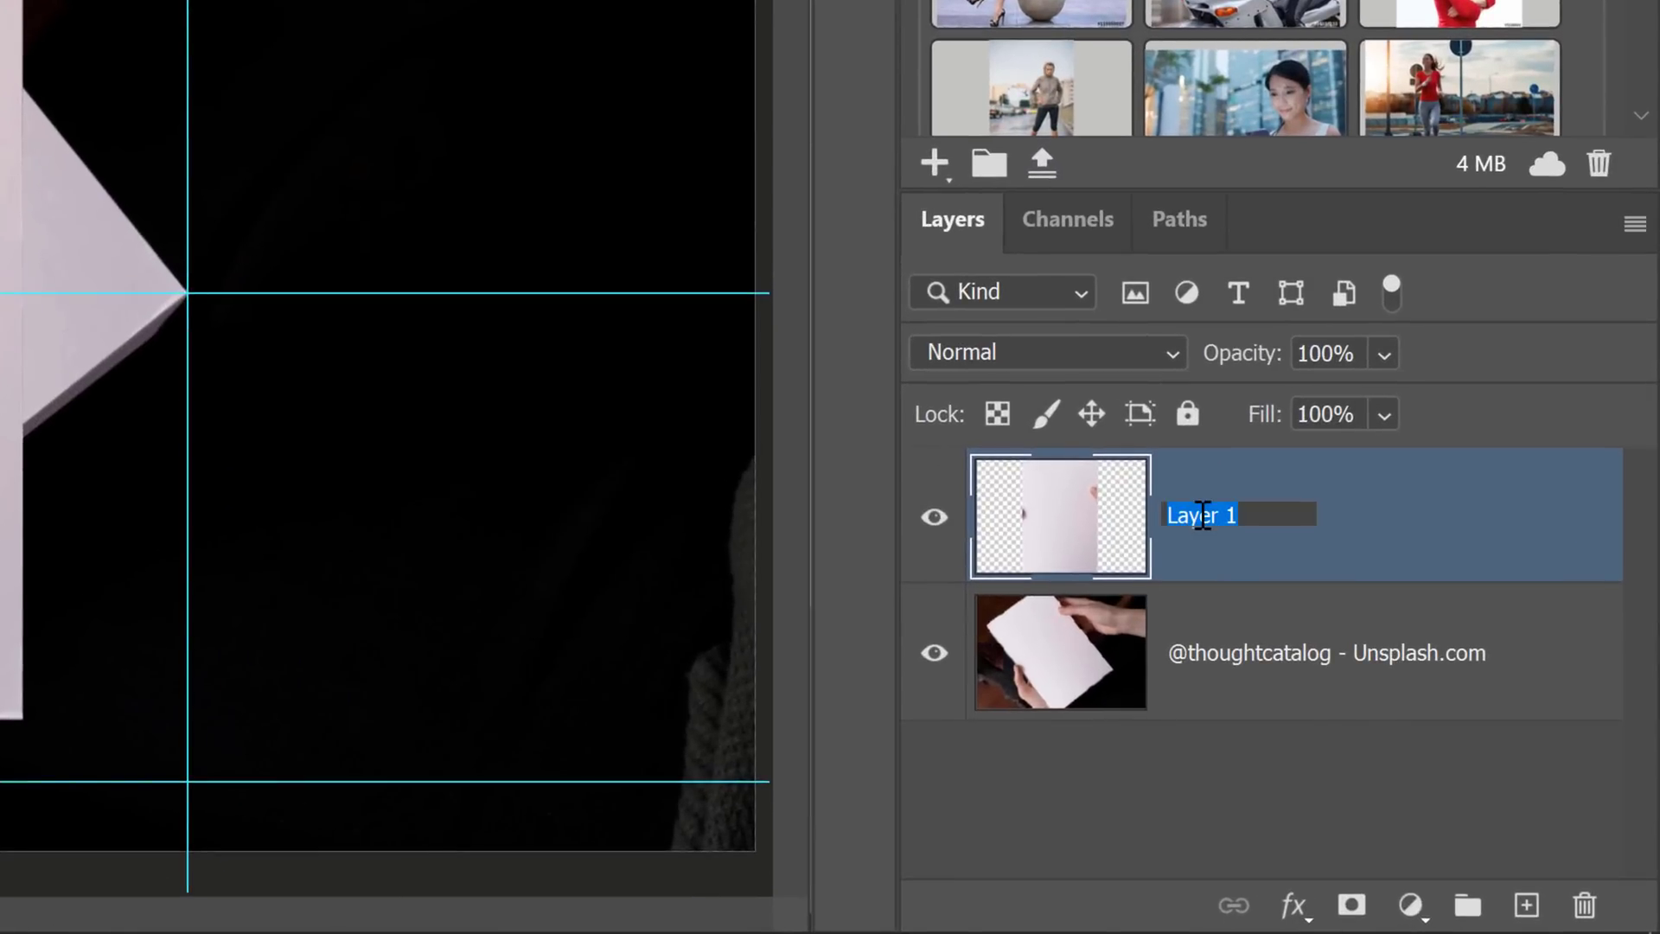
text(Book Cover)
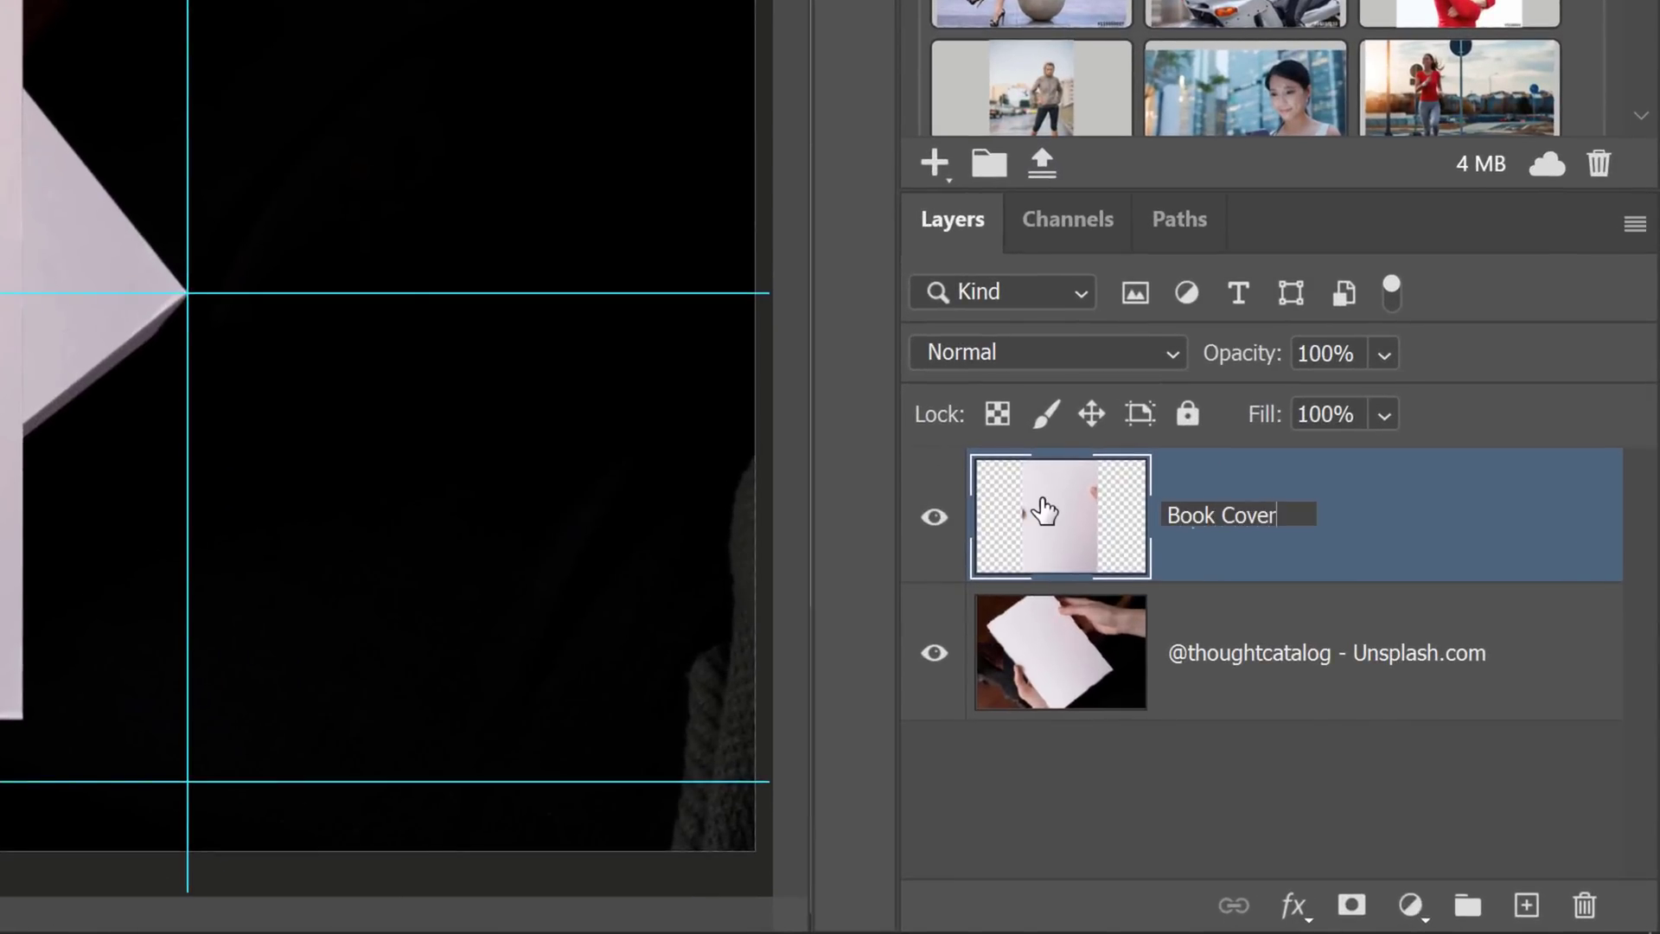
key(Return)
right_click(1322, 522)
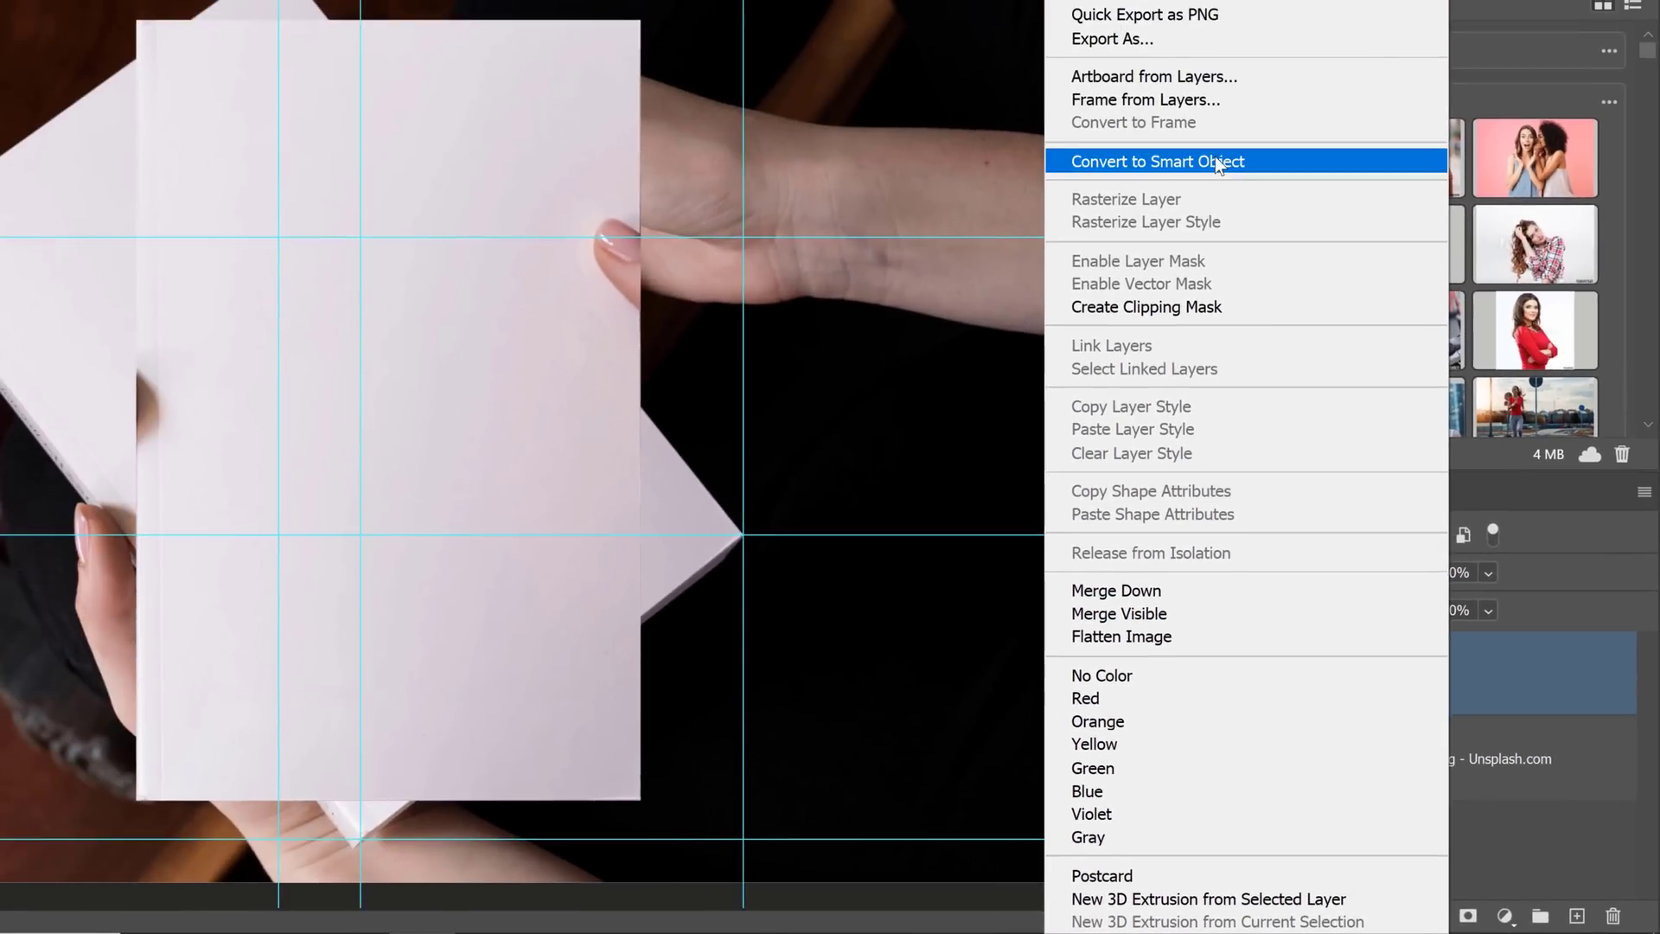
click(1215, 156)
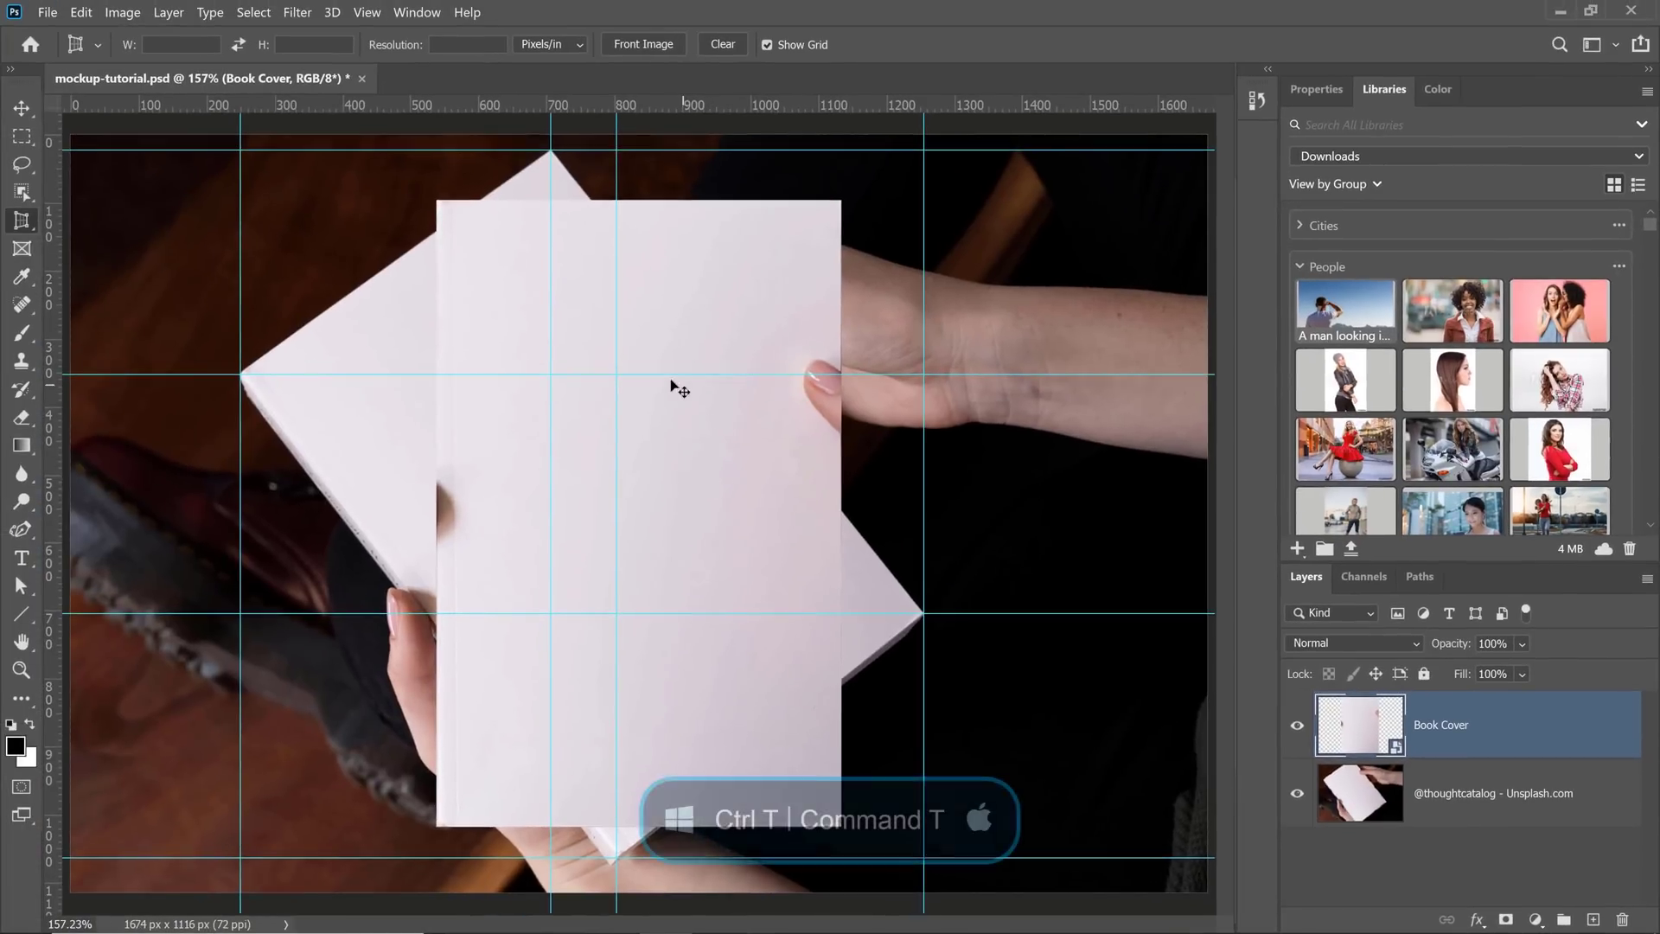
Distort the Book Cover layer so its four corners sit on the guide intersections, then apply
key(ctrl+t)
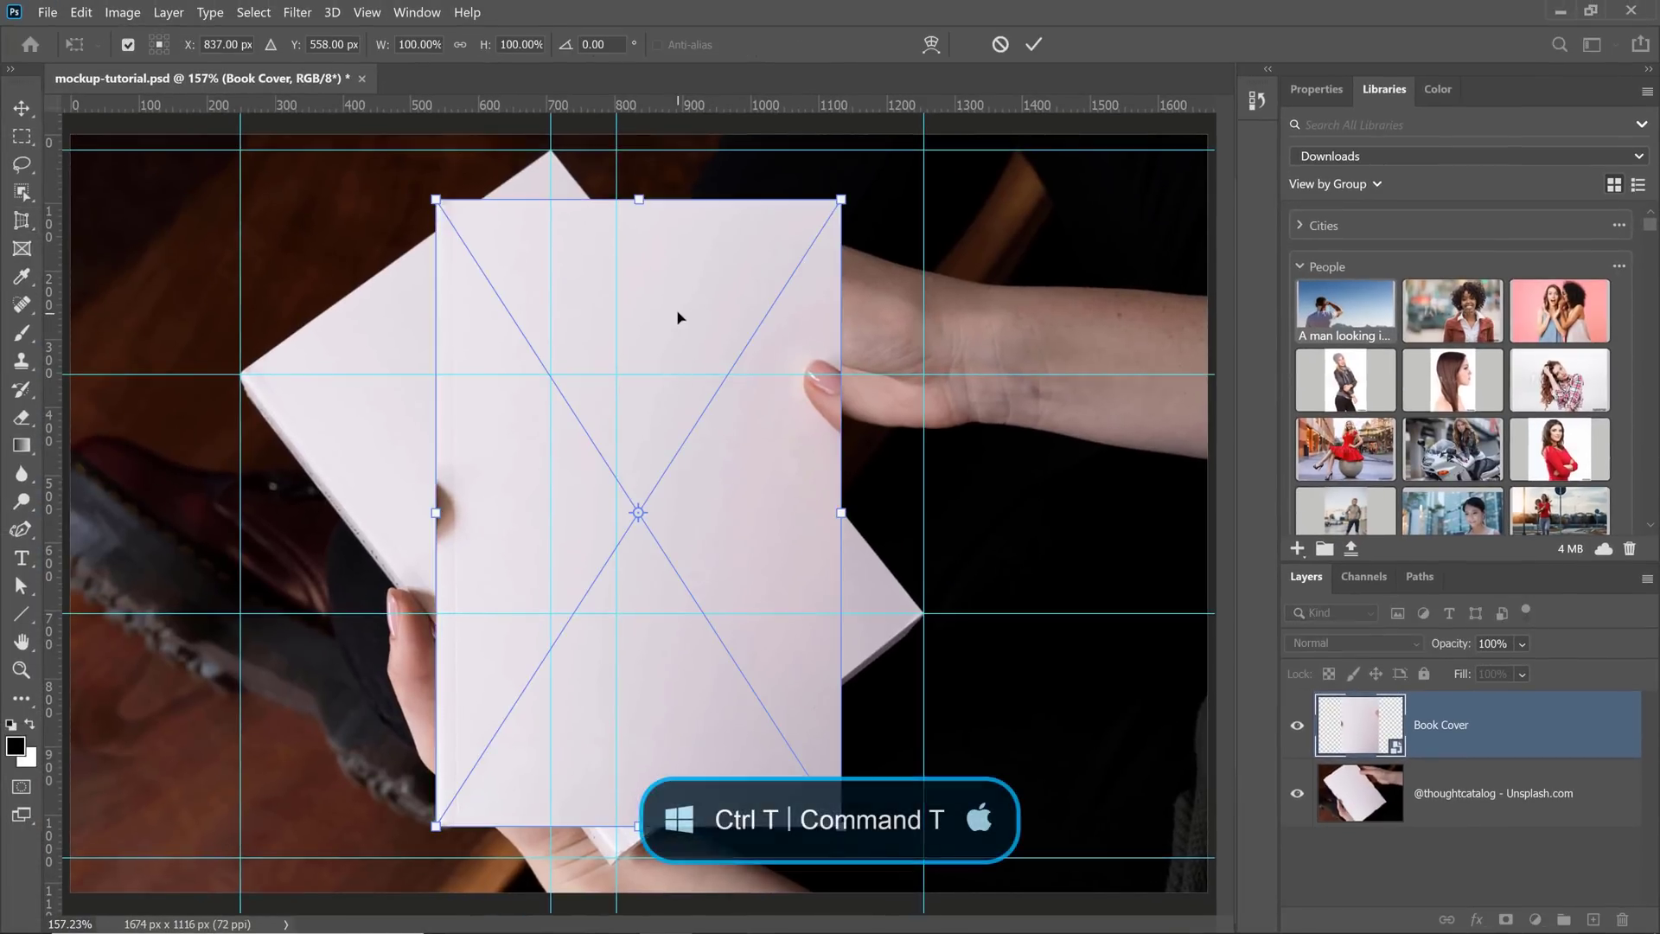
right_click(679, 316)
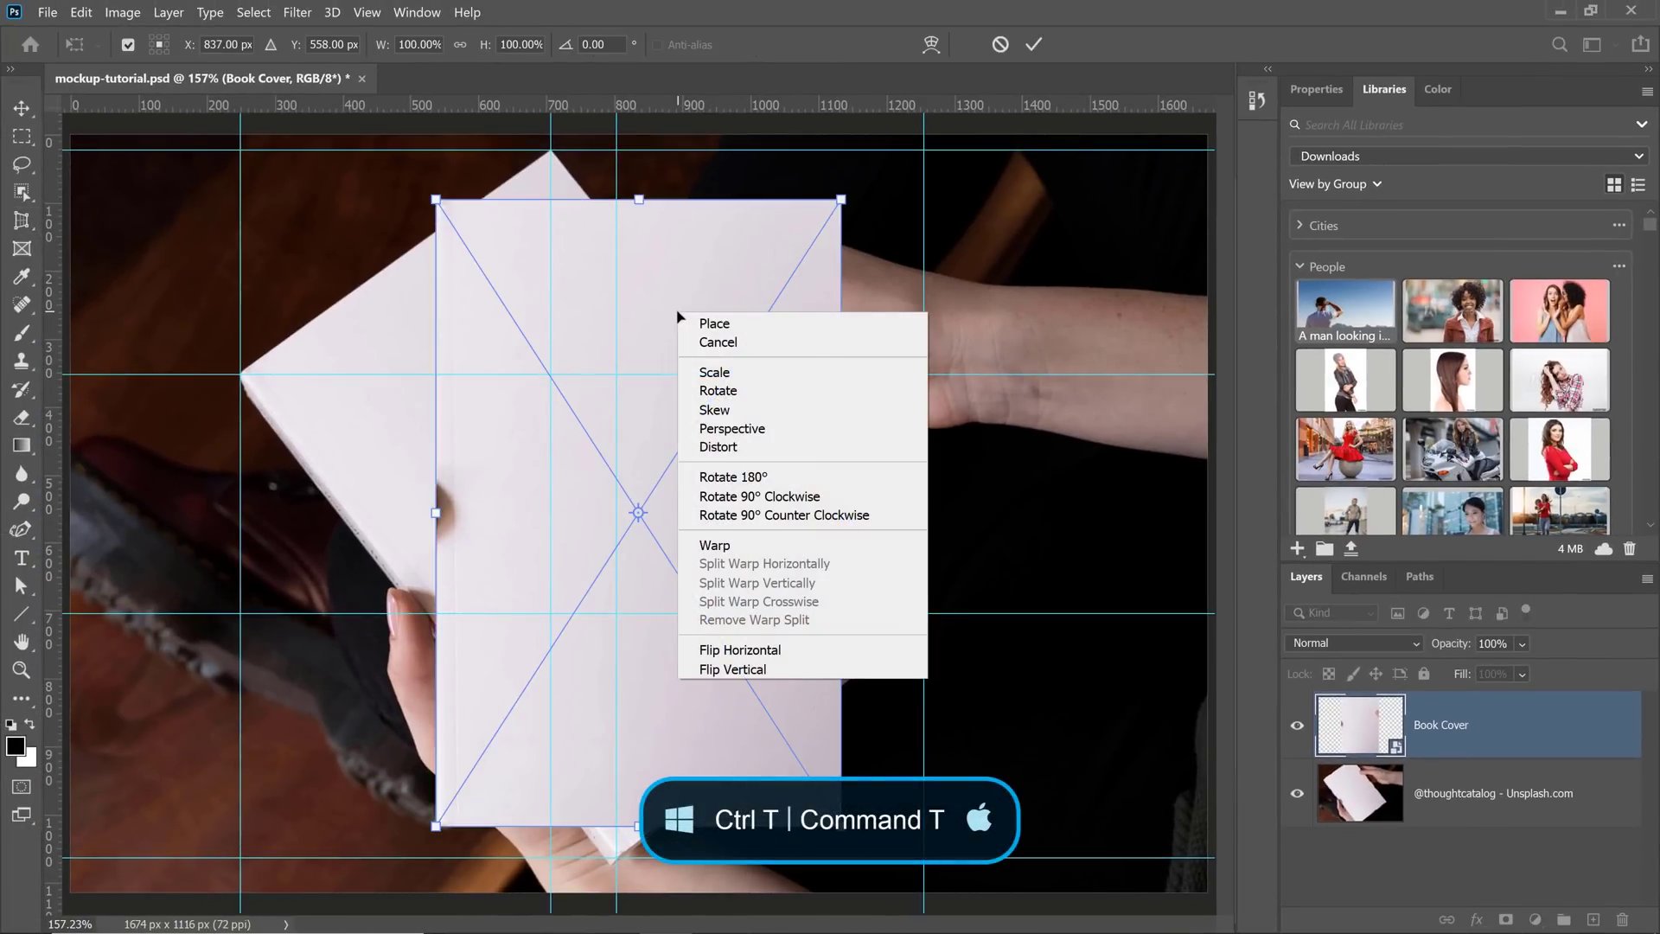
click(719, 446)
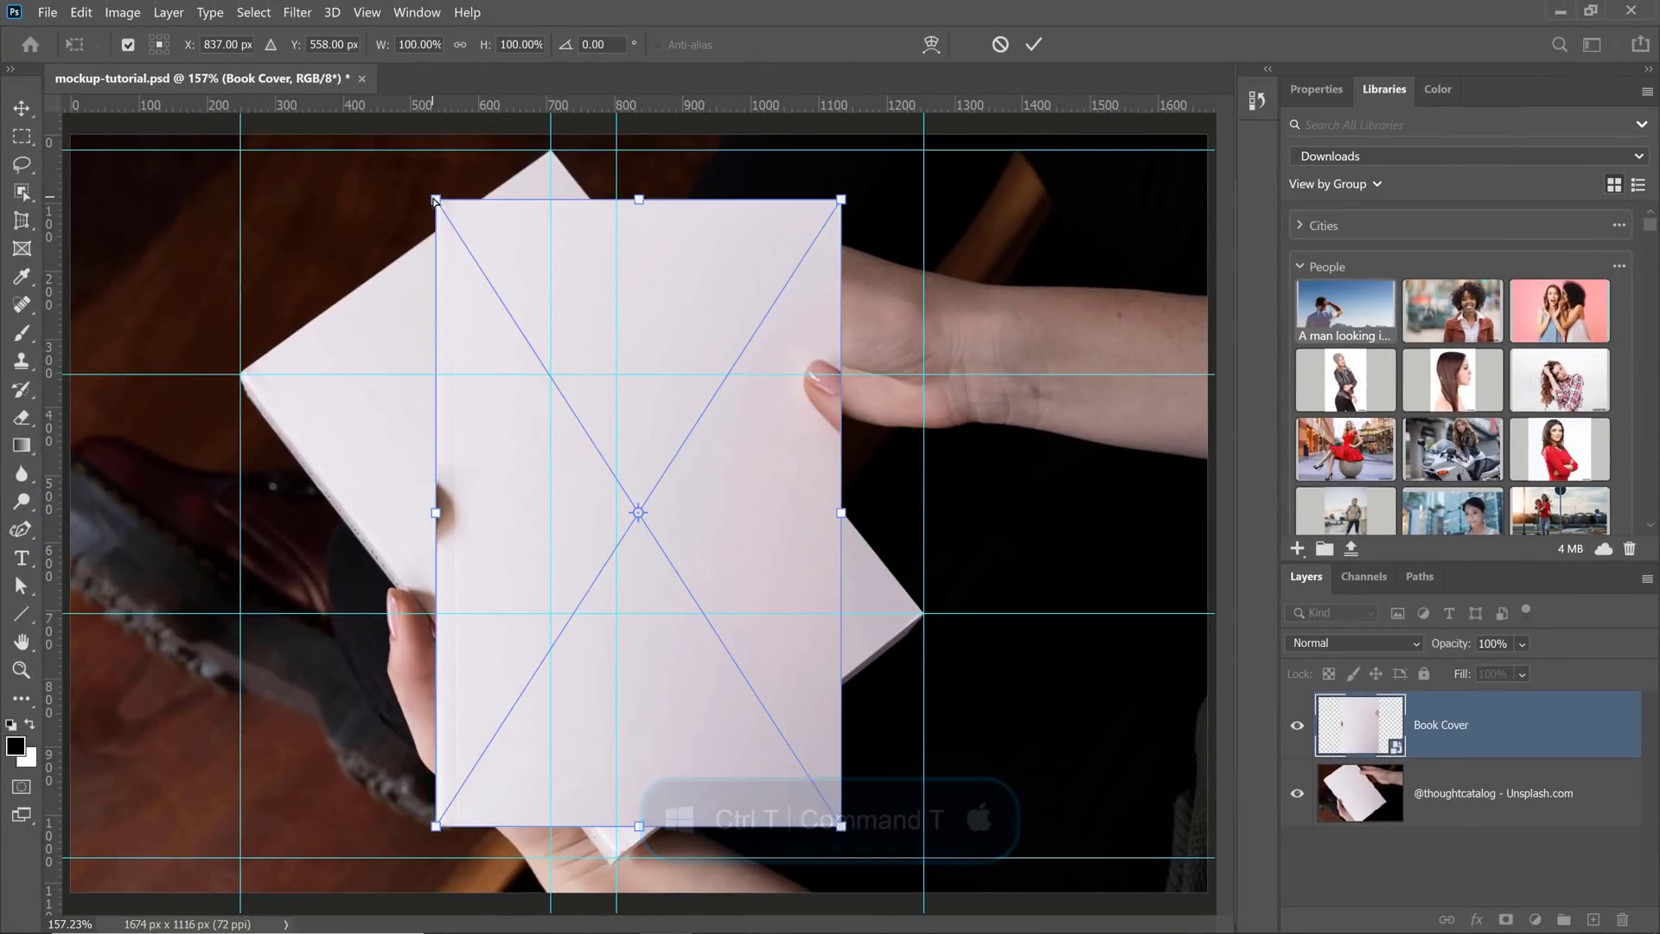
drag(436, 199, 242, 373)
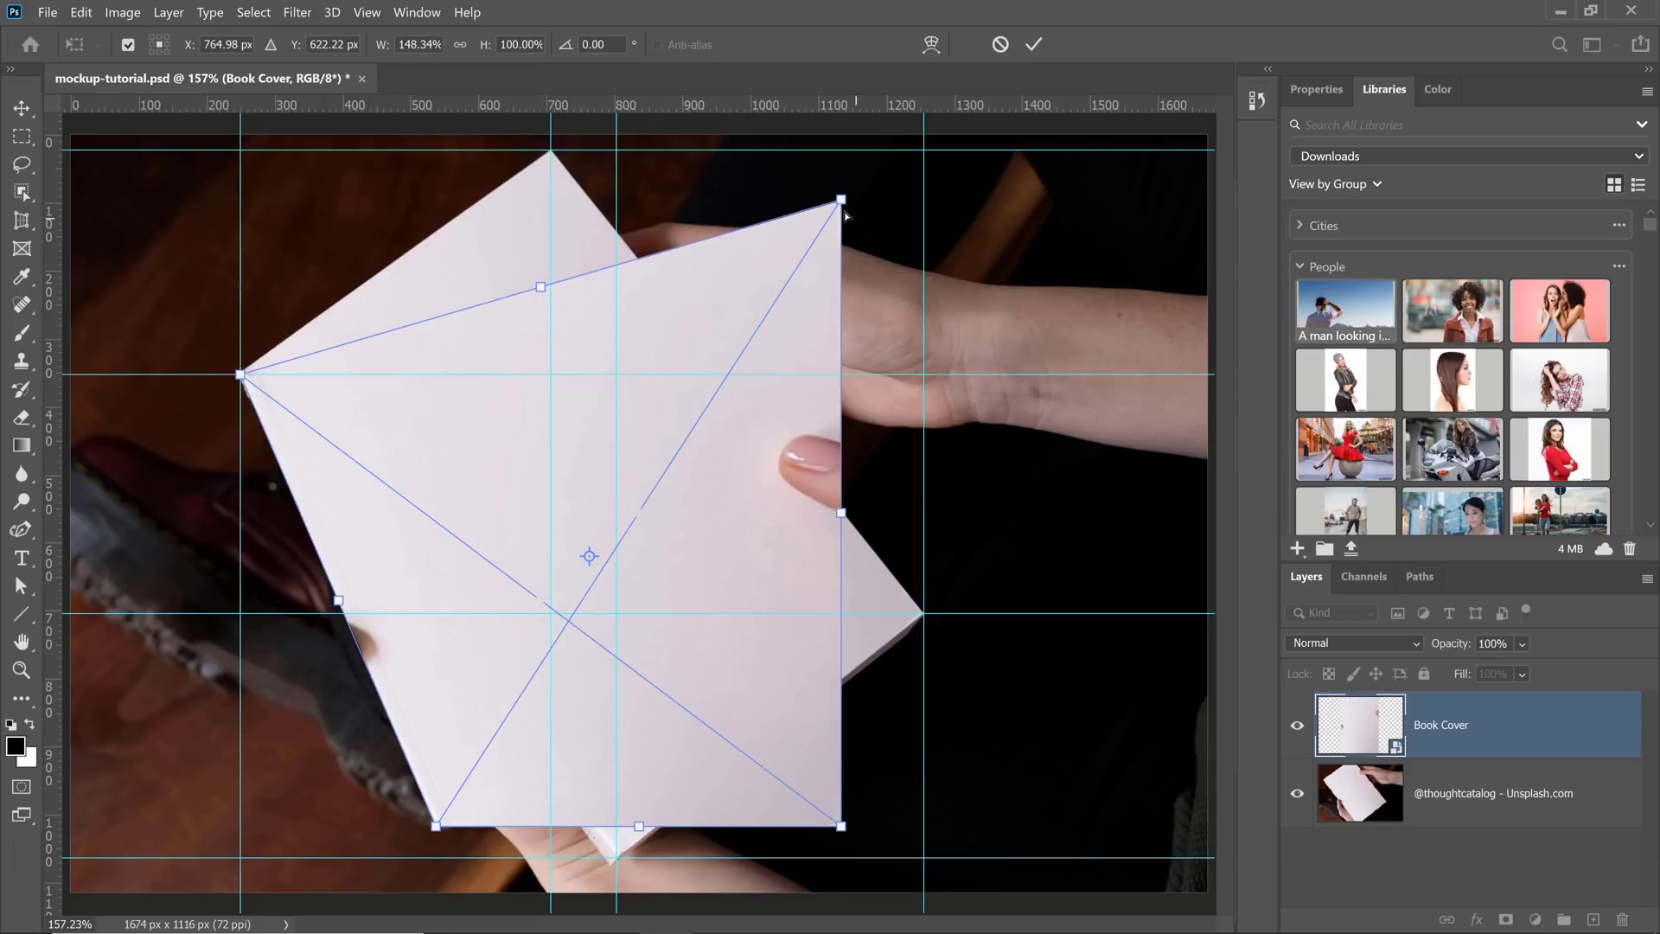
drag(841, 200, 550, 149)
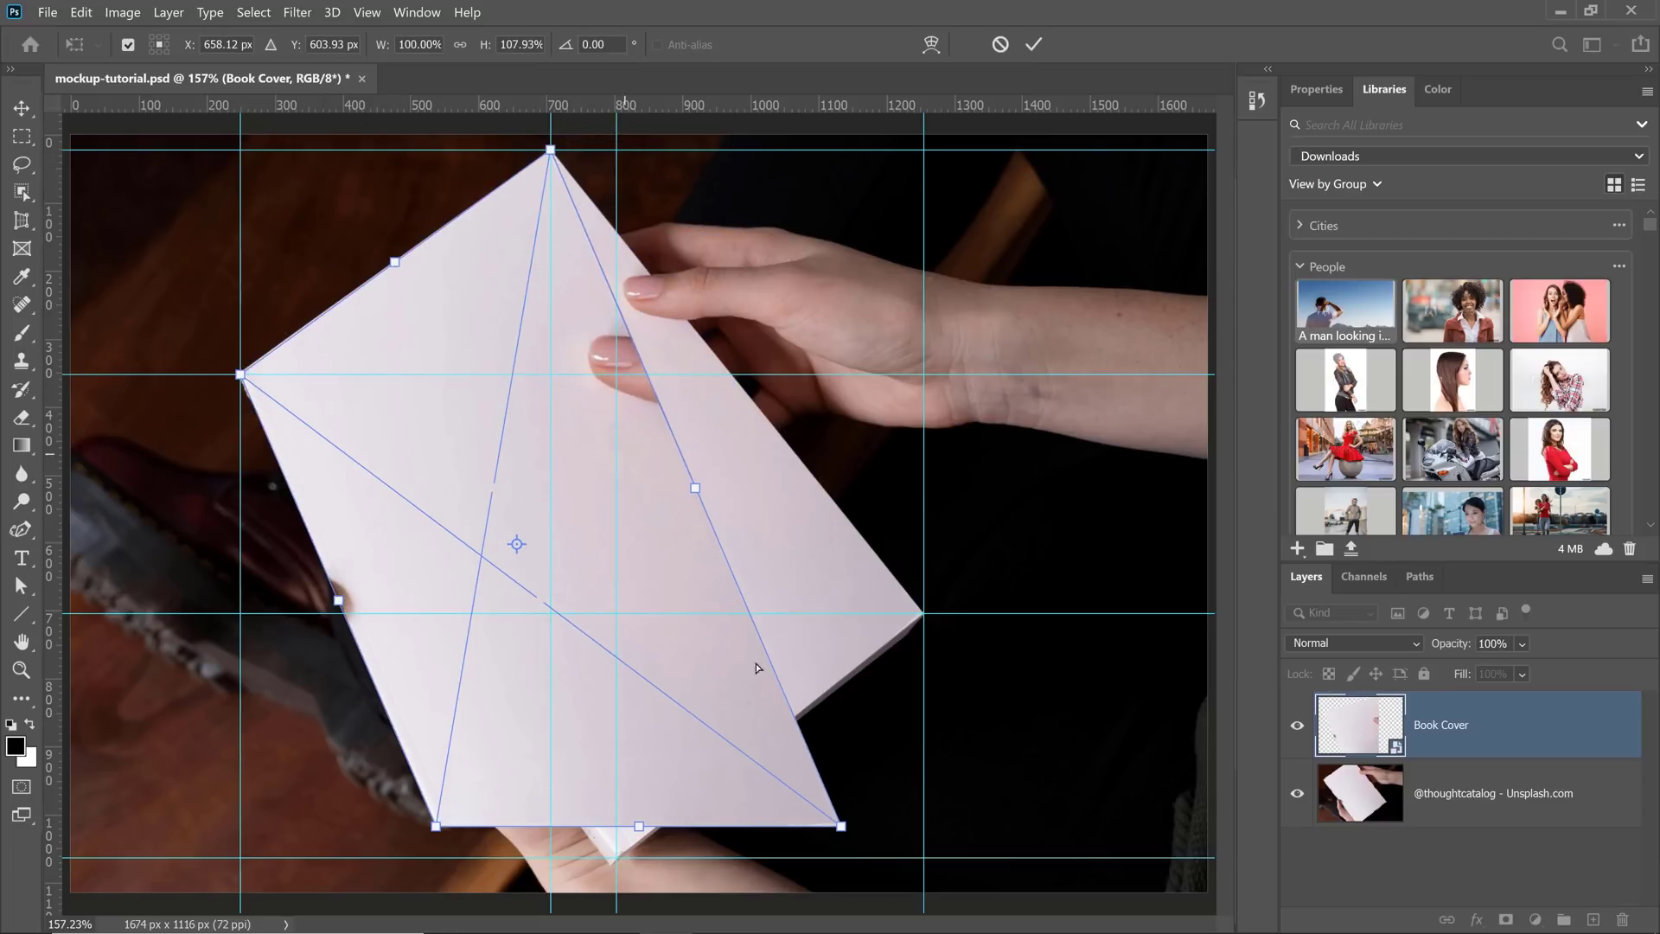
drag(842, 829, 924, 612)
drag(440, 831, 620, 862)
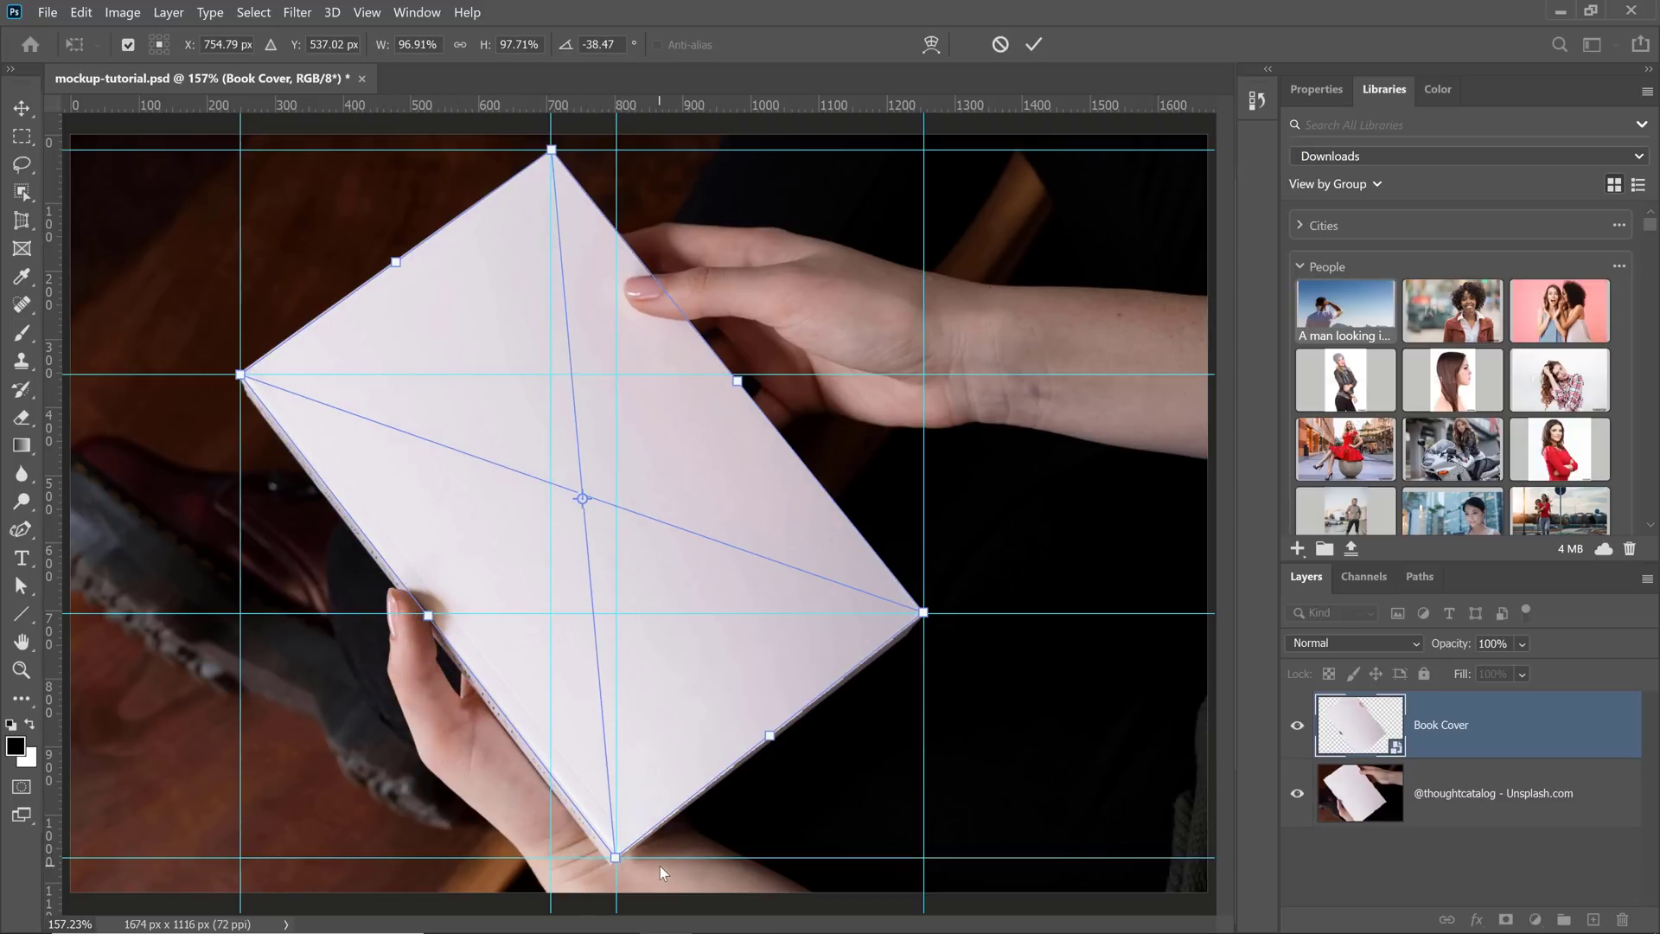
click(1034, 43)
Toggle the Book Cover layer's visibility to compare with the book, leaving it shown
click(1299, 731)
click(1299, 731)
click(1298, 730)
click(1298, 731)
click(1298, 732)
click(1297, 731)
click(1298, 731)
click(1298, 731)
click(1297, 733)
click(1297, 731)
click(1297, 731)
click(1297, 731)
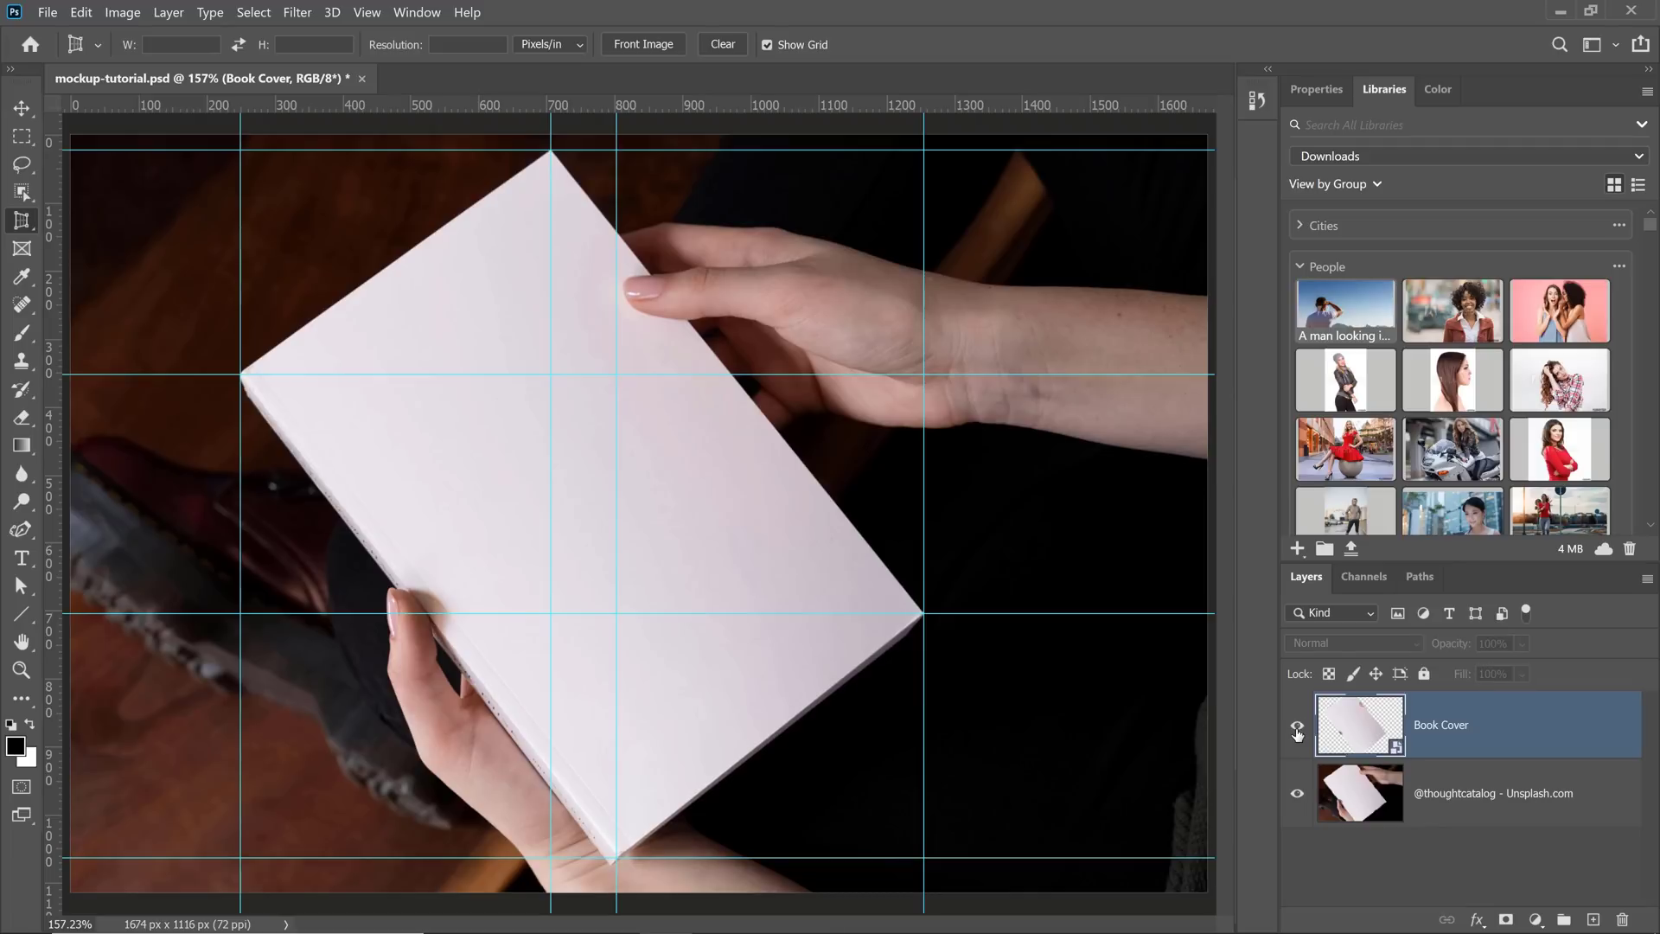
Open Book Cover.psb from the smart object and clear all its guides
double_click(1366, 730)
key(h)
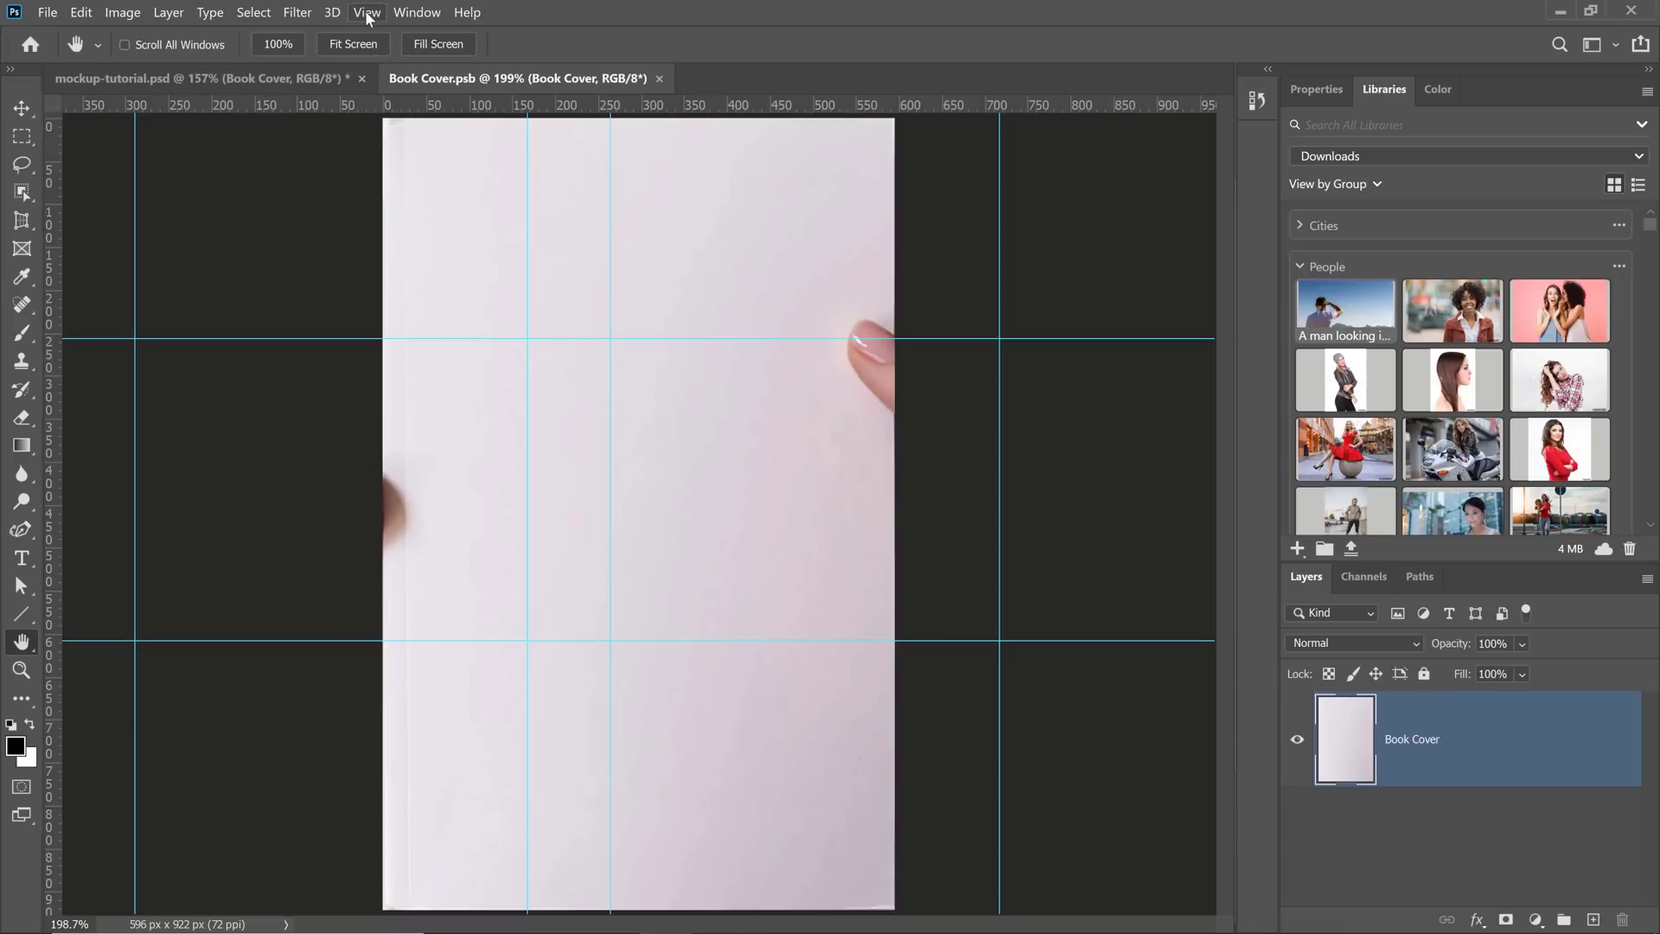
click(362, 12)
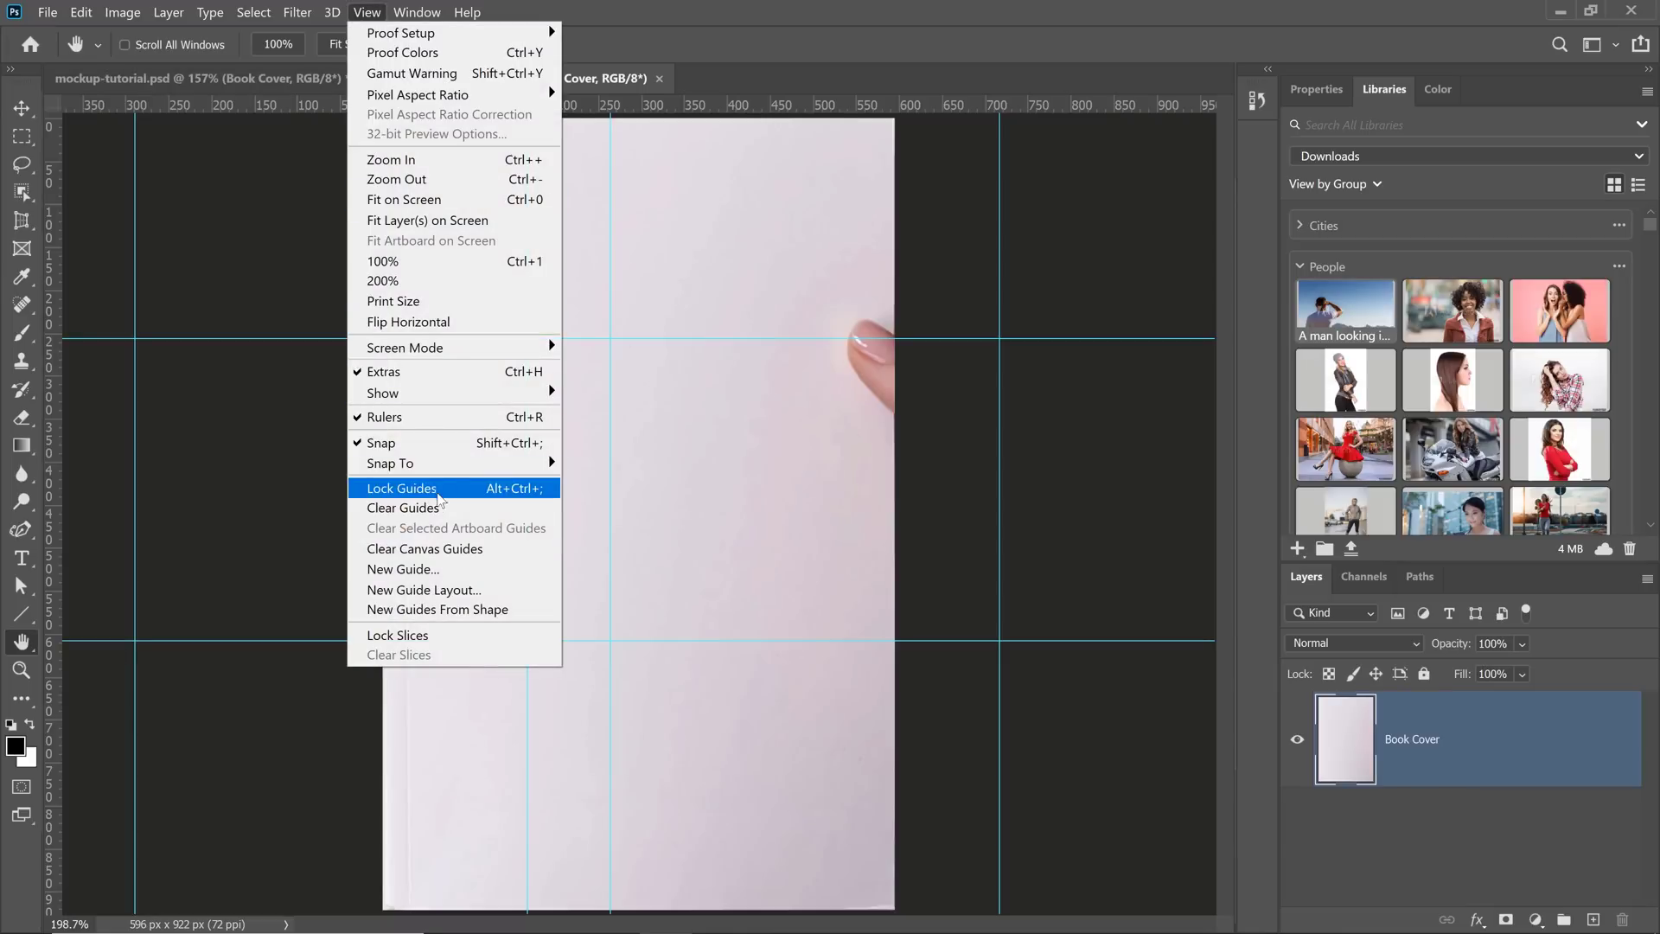
click(458, 507)
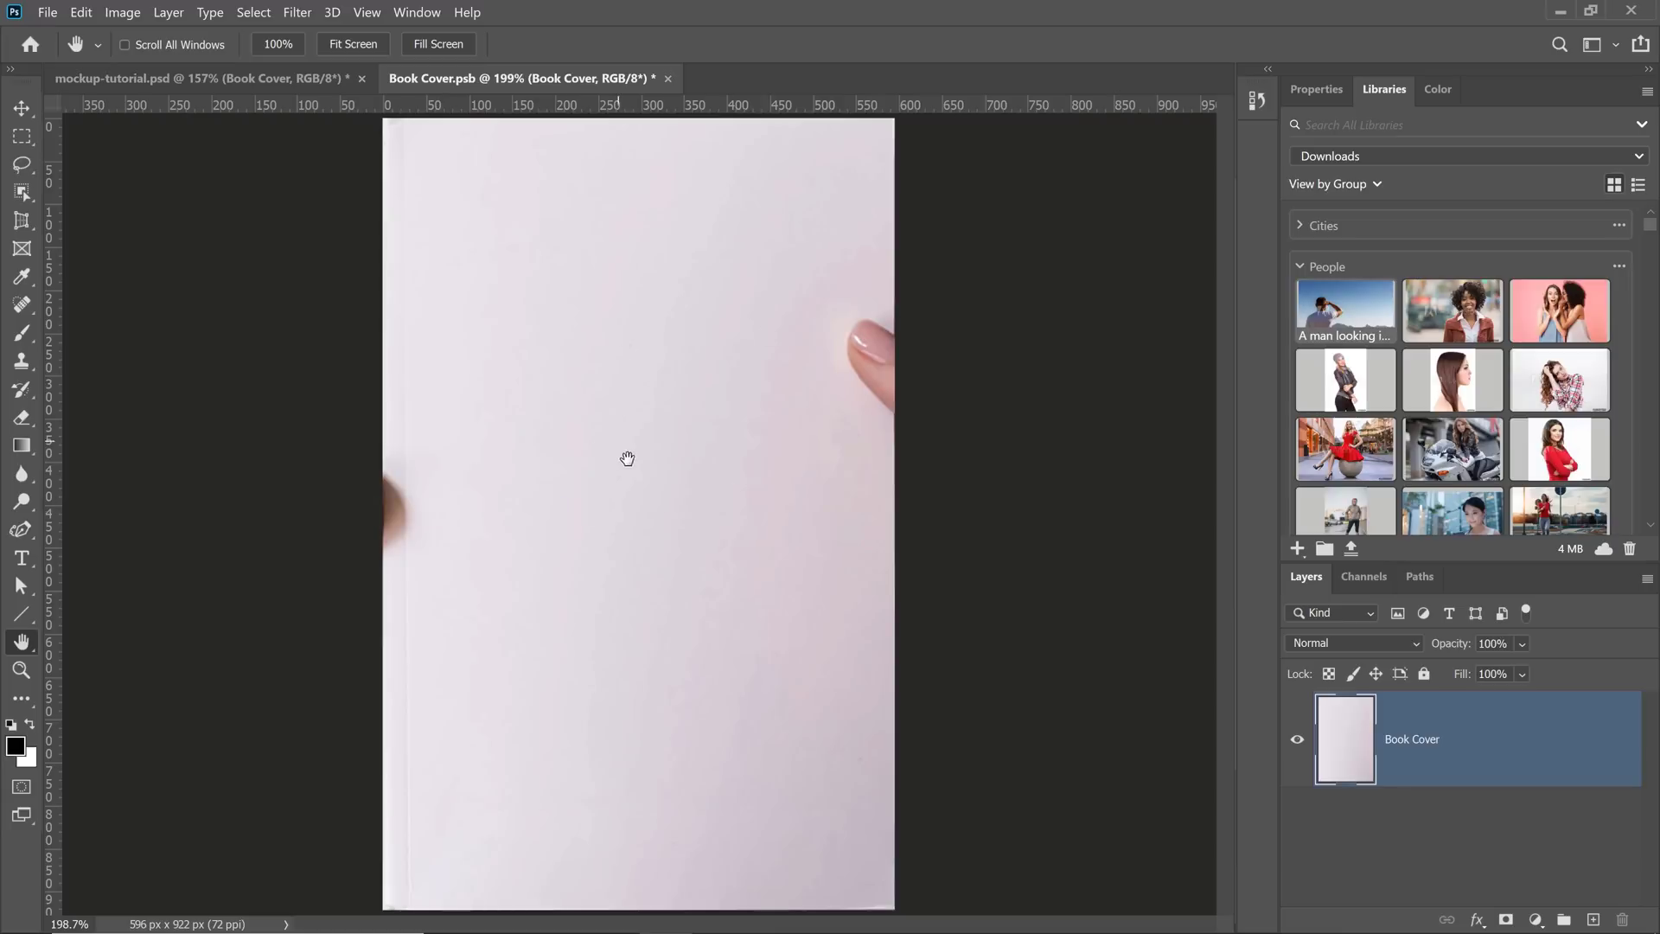
Place the man-and-mountains library photo, scale it to fill the cover, commit, and save Book Cover.psb
drag(1340, 324, 635, 578)
drag(845, 393, 1285, 76)
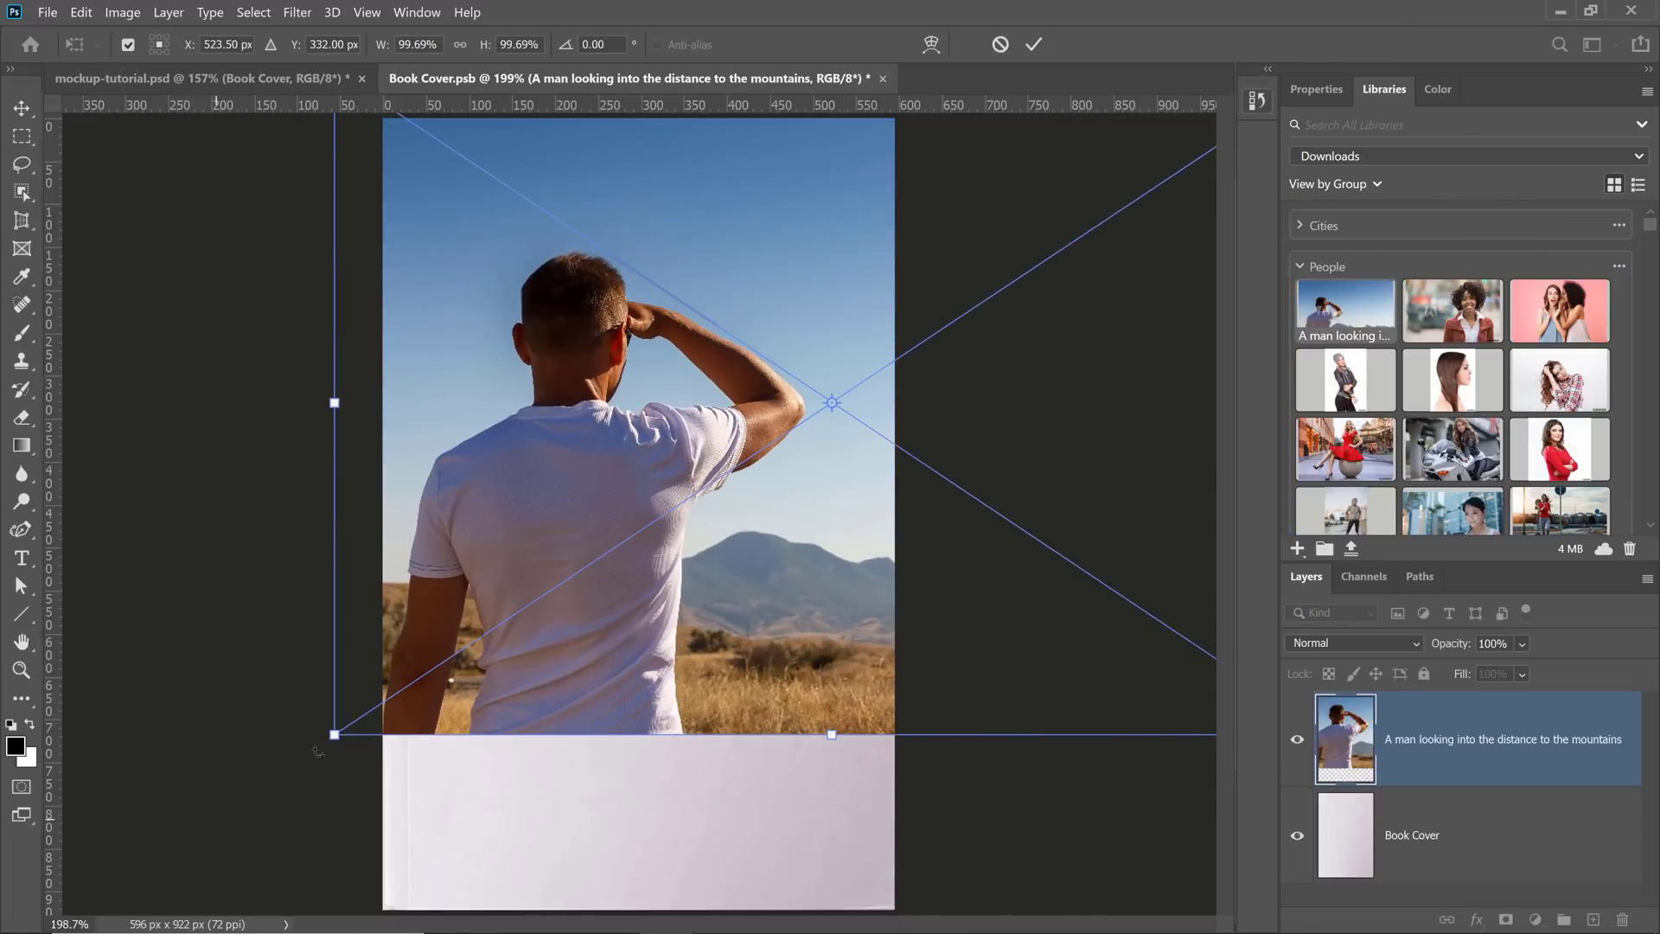
drag(334, 734, 71, 911)
drag(189, 733, 446, 735)
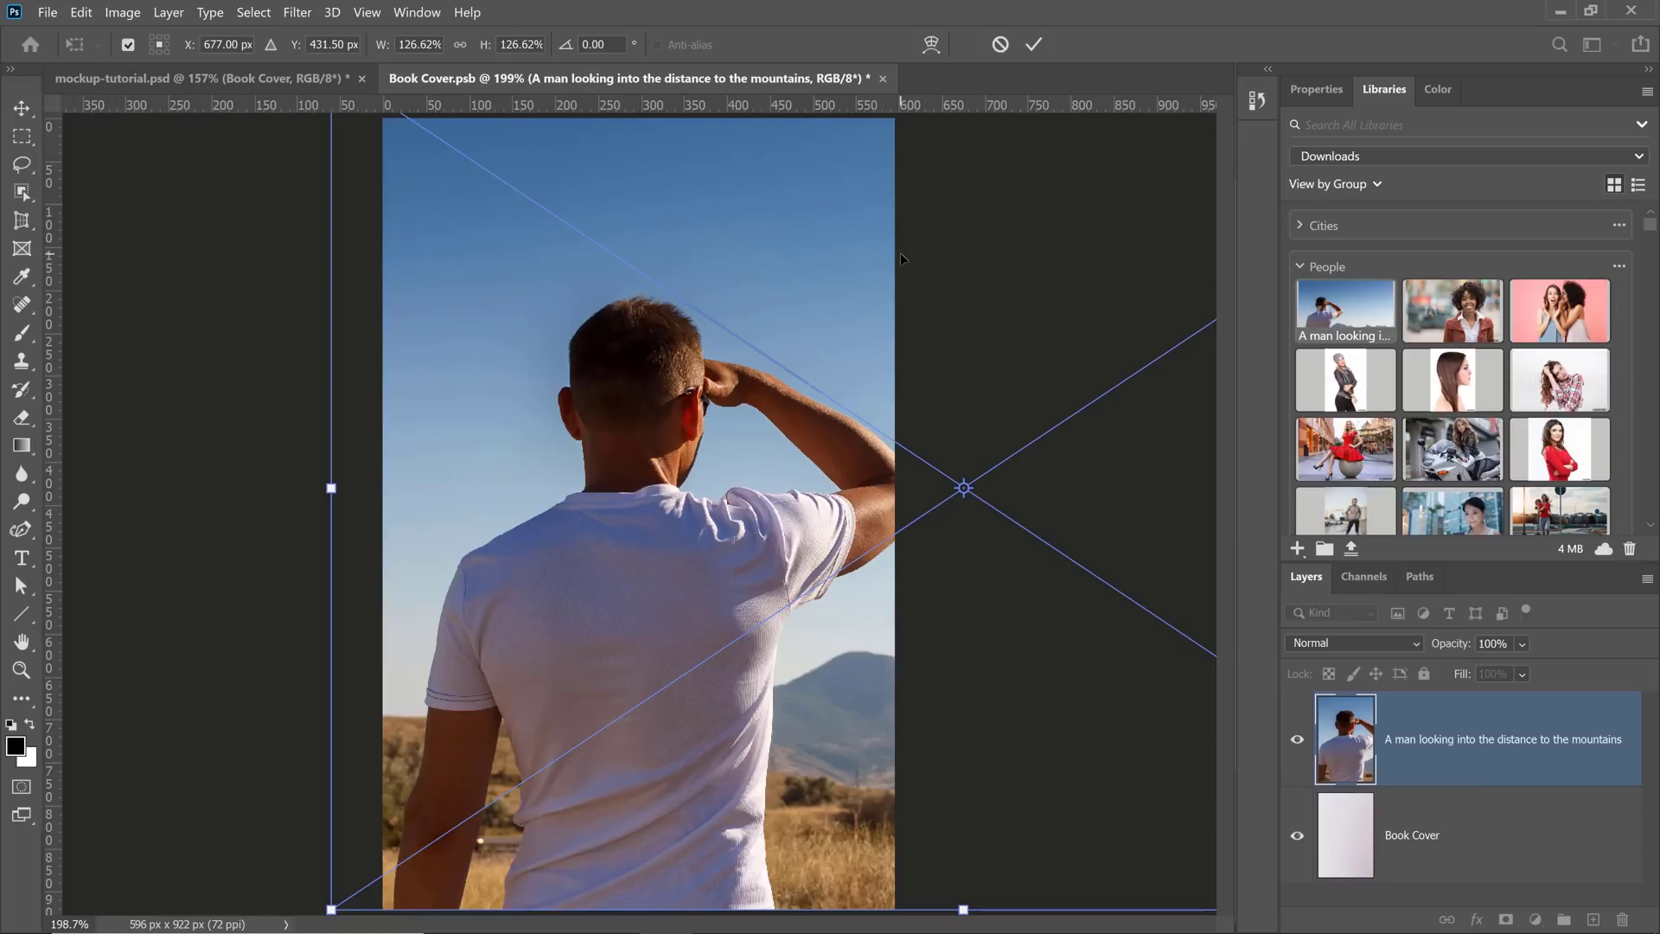
click(1032, 48)
key(h)
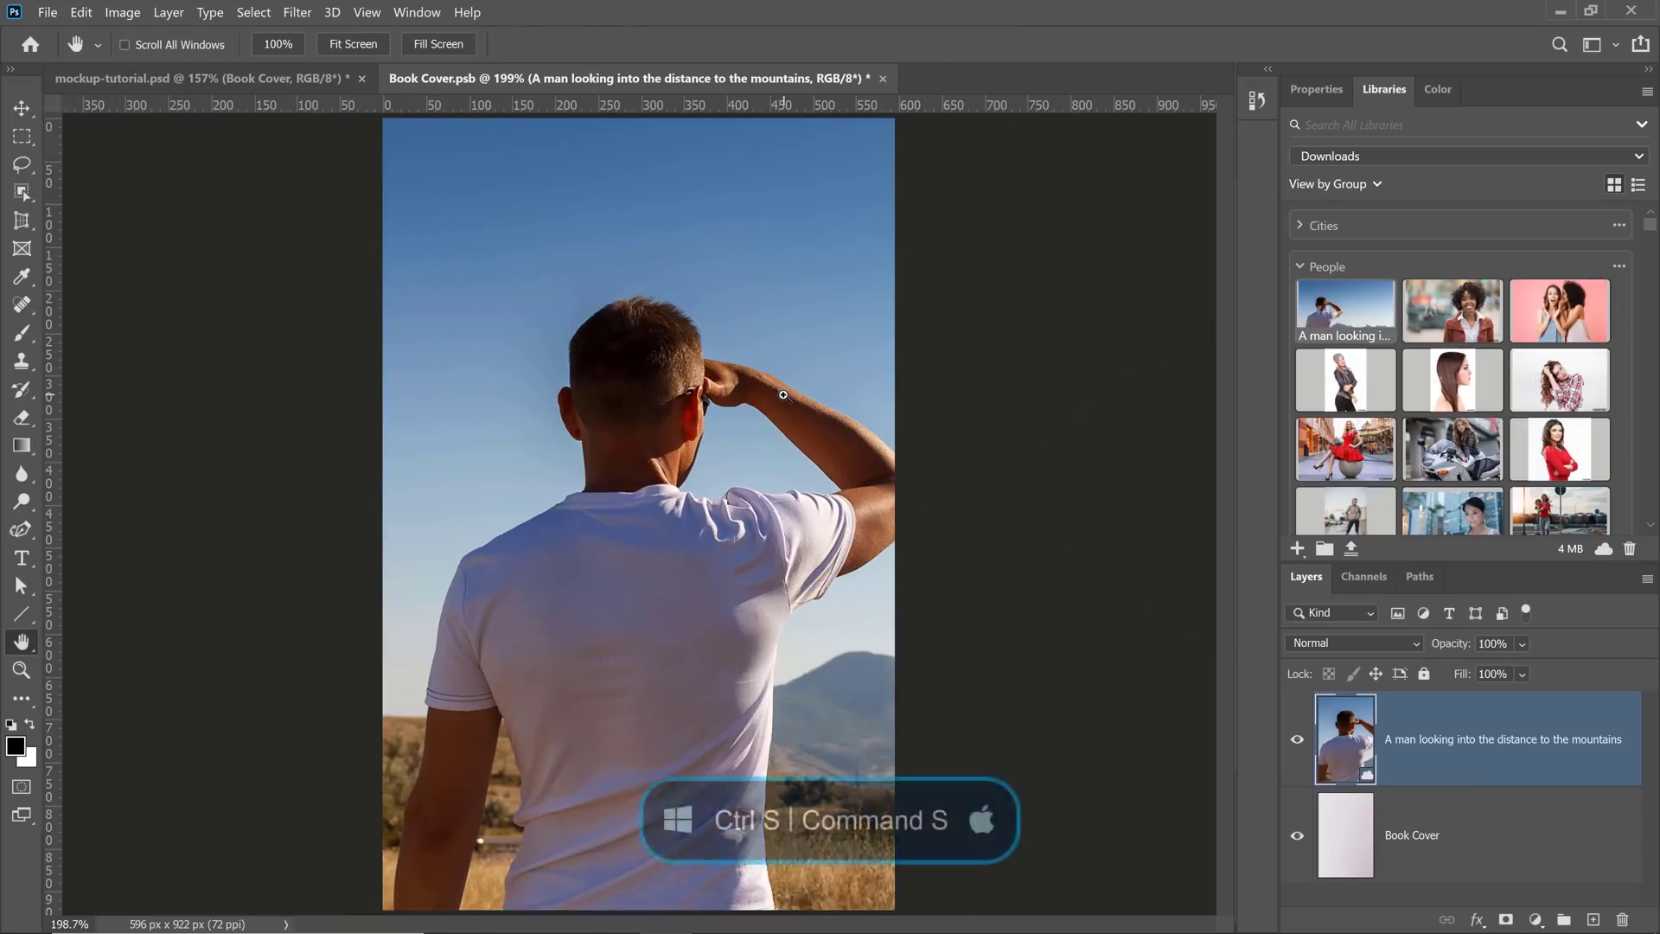
key(ctrl+s)
Switch back to mockup-tutorial.psd and hide the guides with Ctrl+;
click(242, 83)
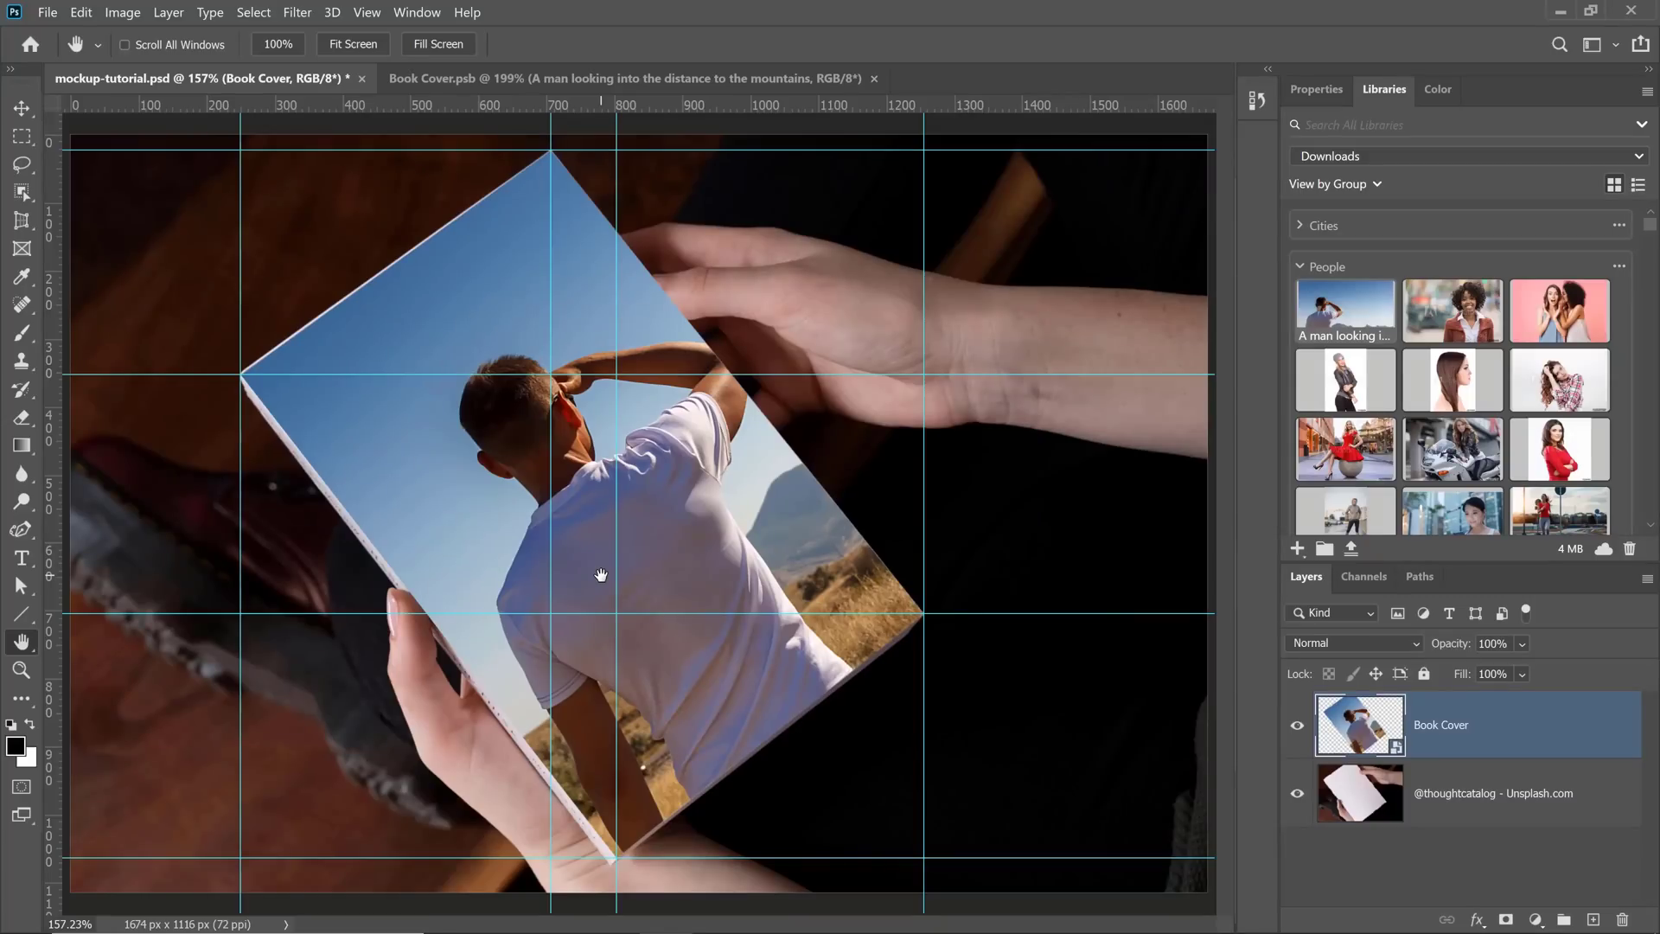
key(ctrl+semicolon)
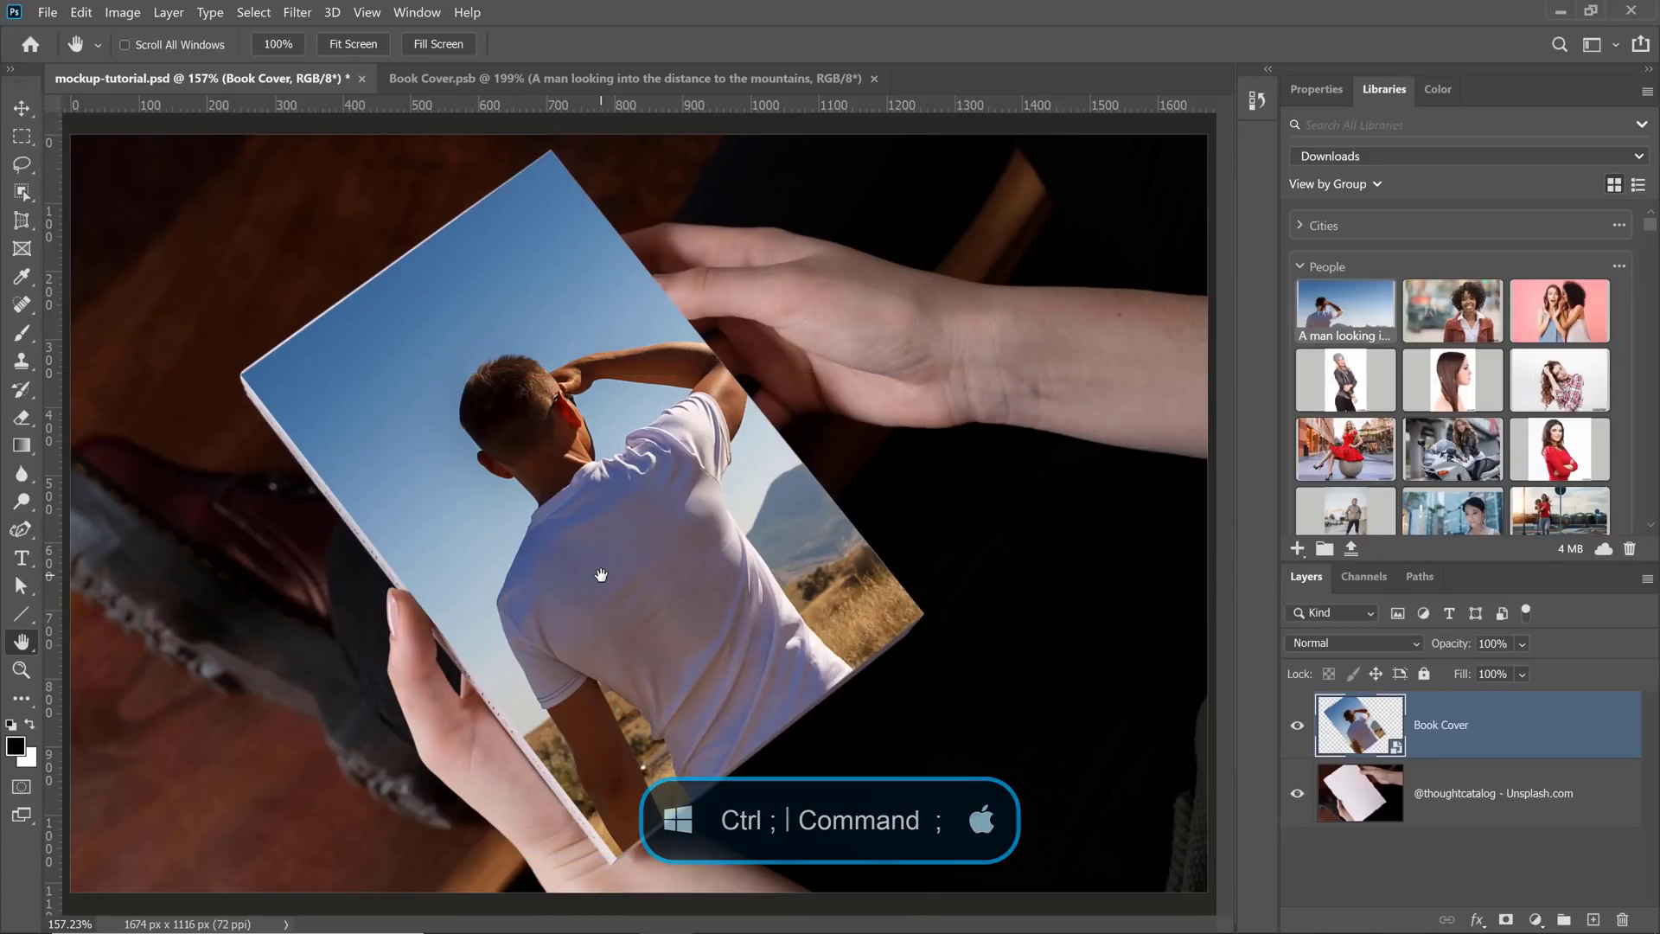
Start a free transform on the Book Cover layer and switch it to Warp
key(ctrl+t)
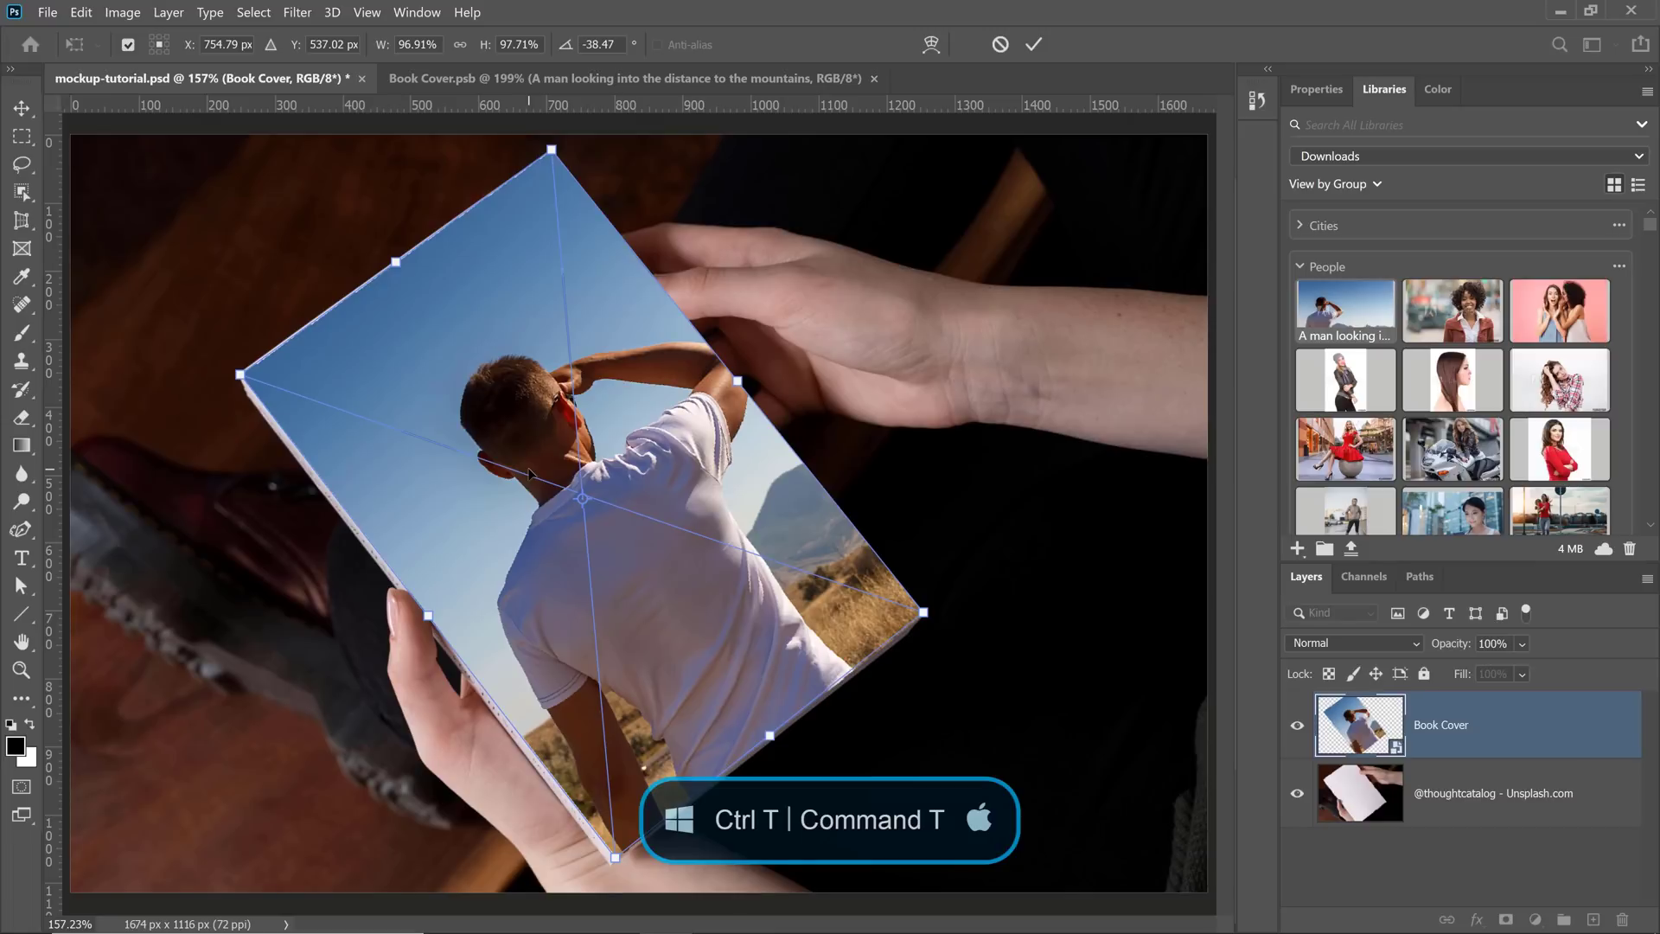
right_click(514, 393)
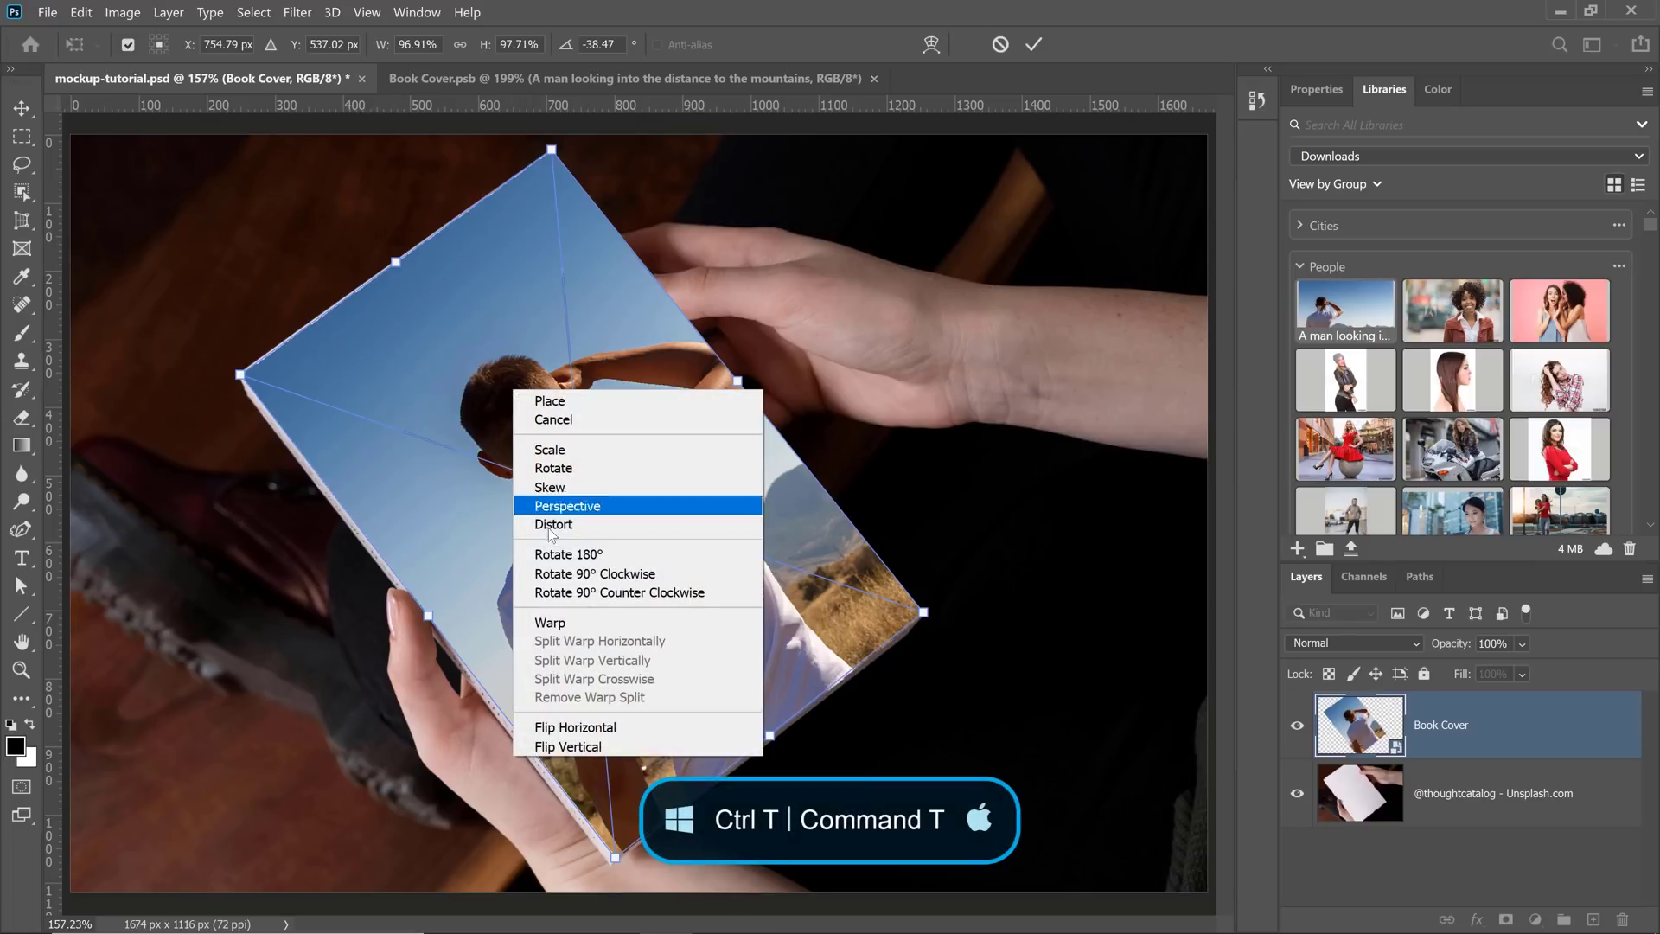
click(554, 624)
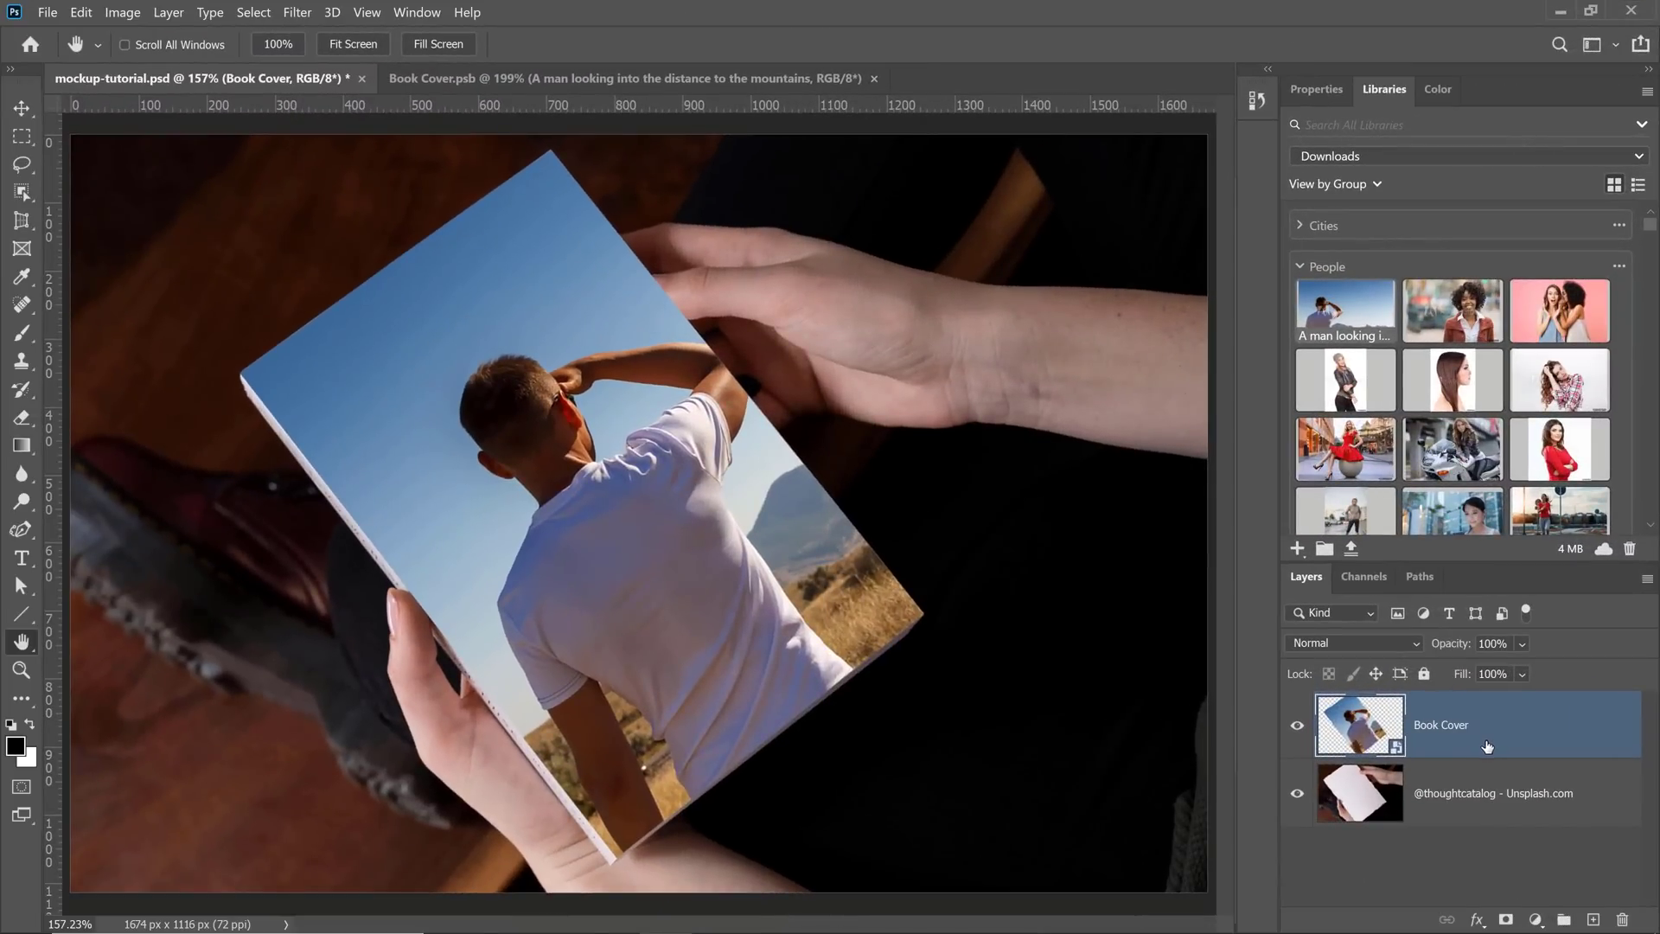
Compare the blank book with the cover, then set the Book Cover layer's blend mode to Multiply
click(1296, 725)
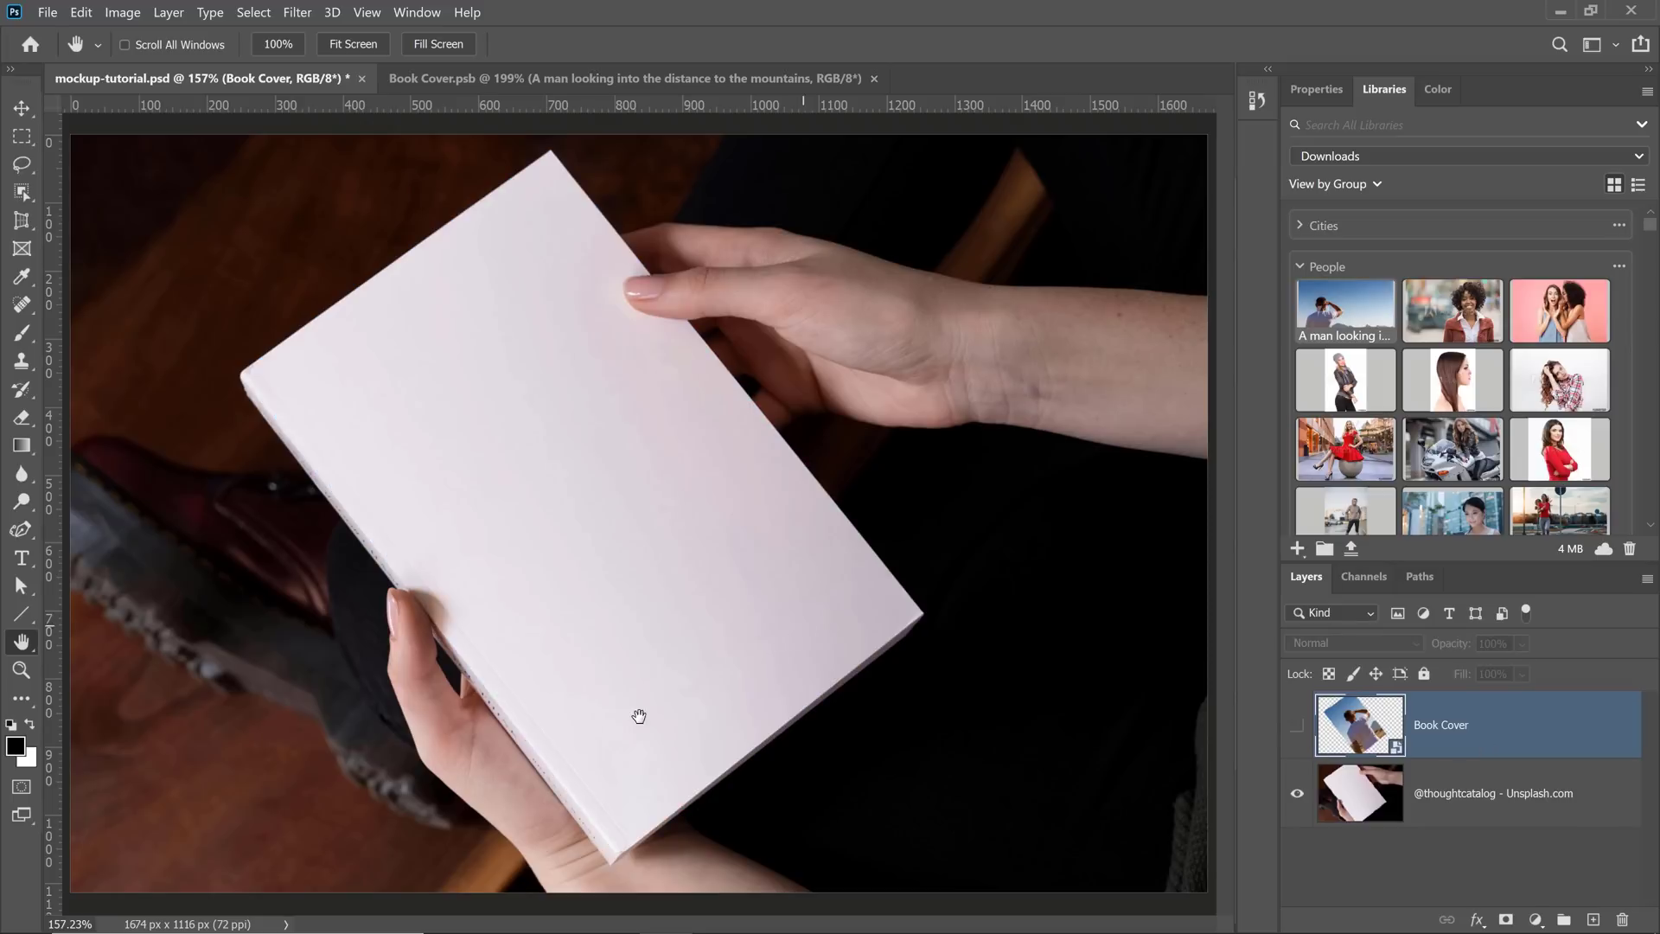
click(1297, 726)
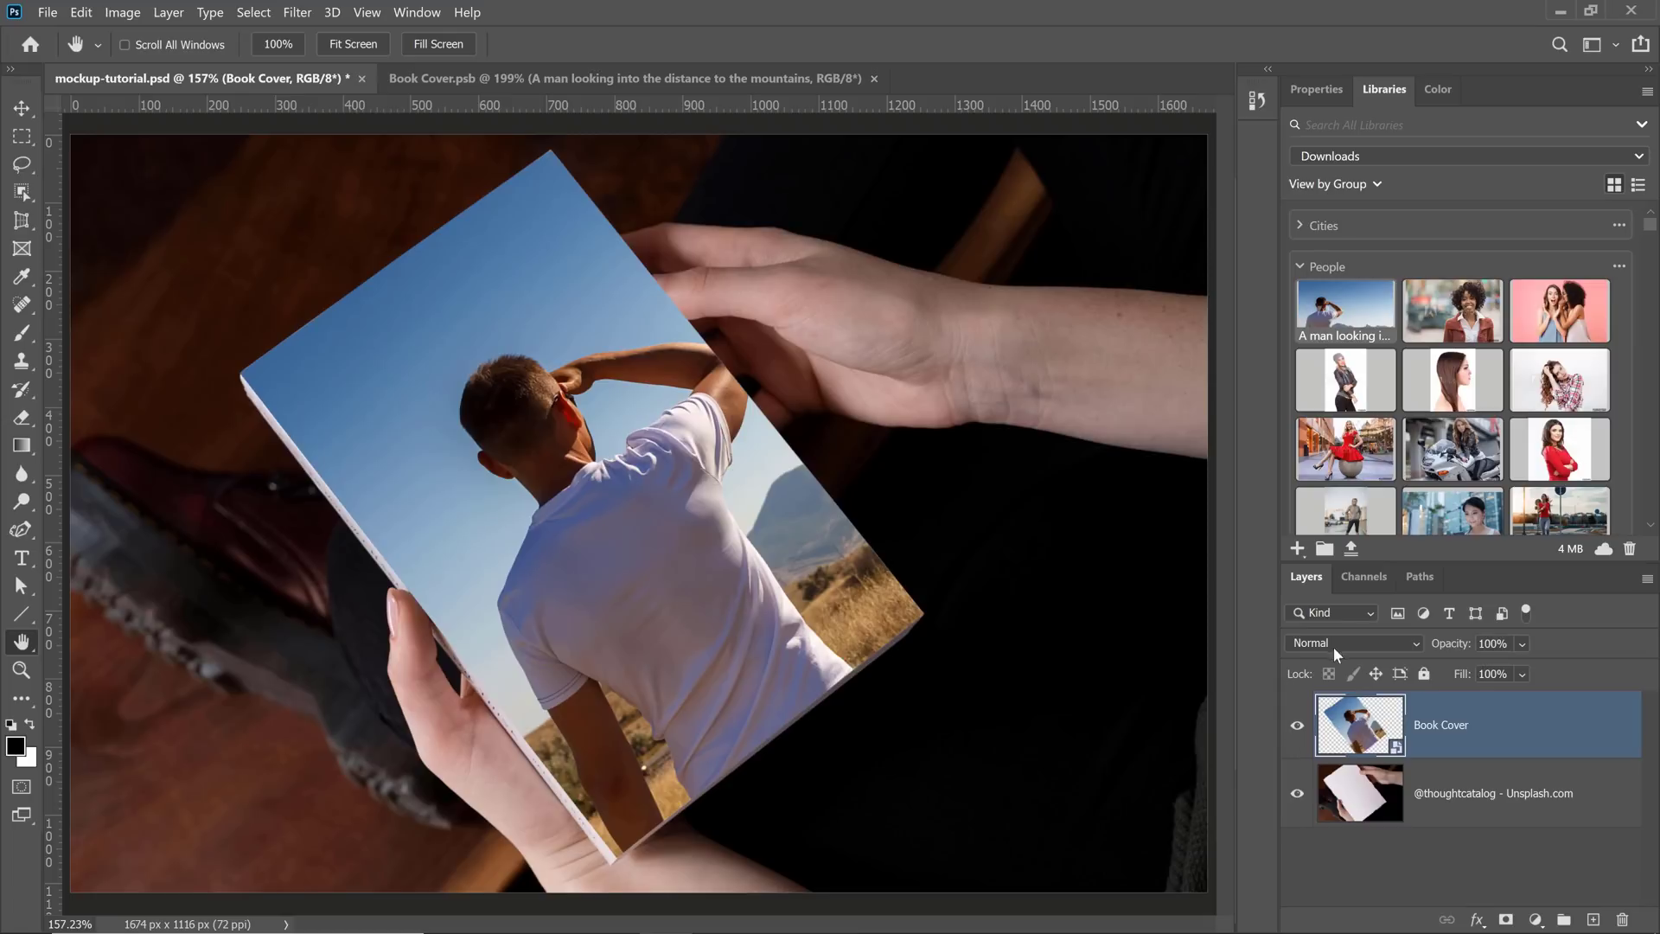
click(1336, 640)
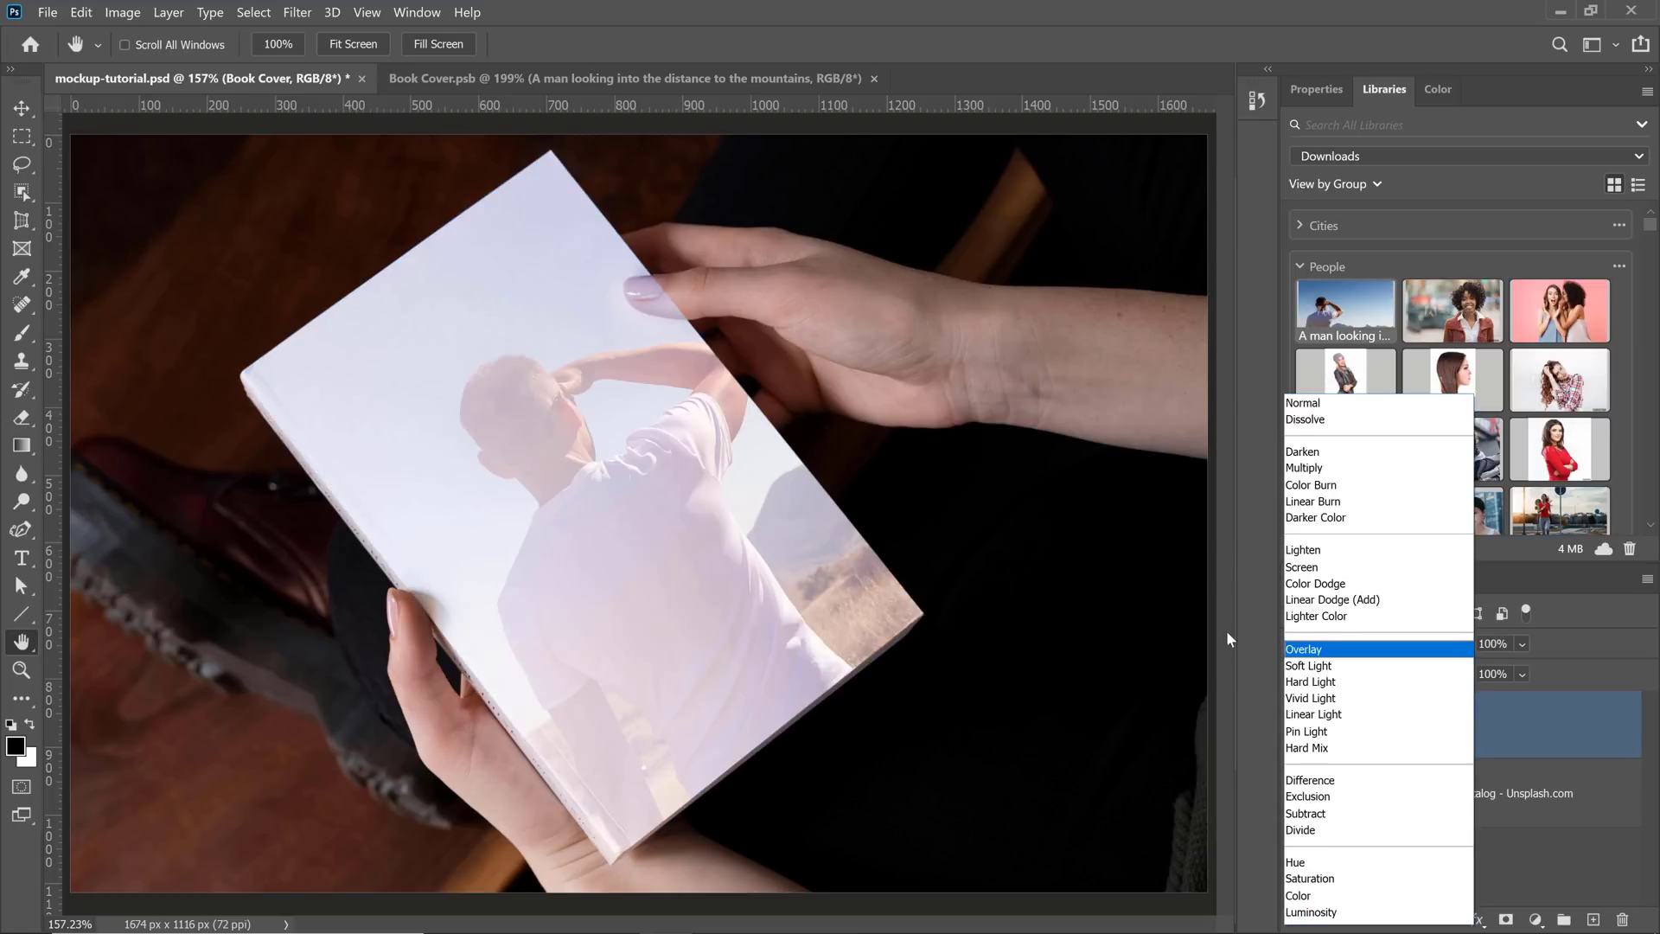
click(1300, 468)
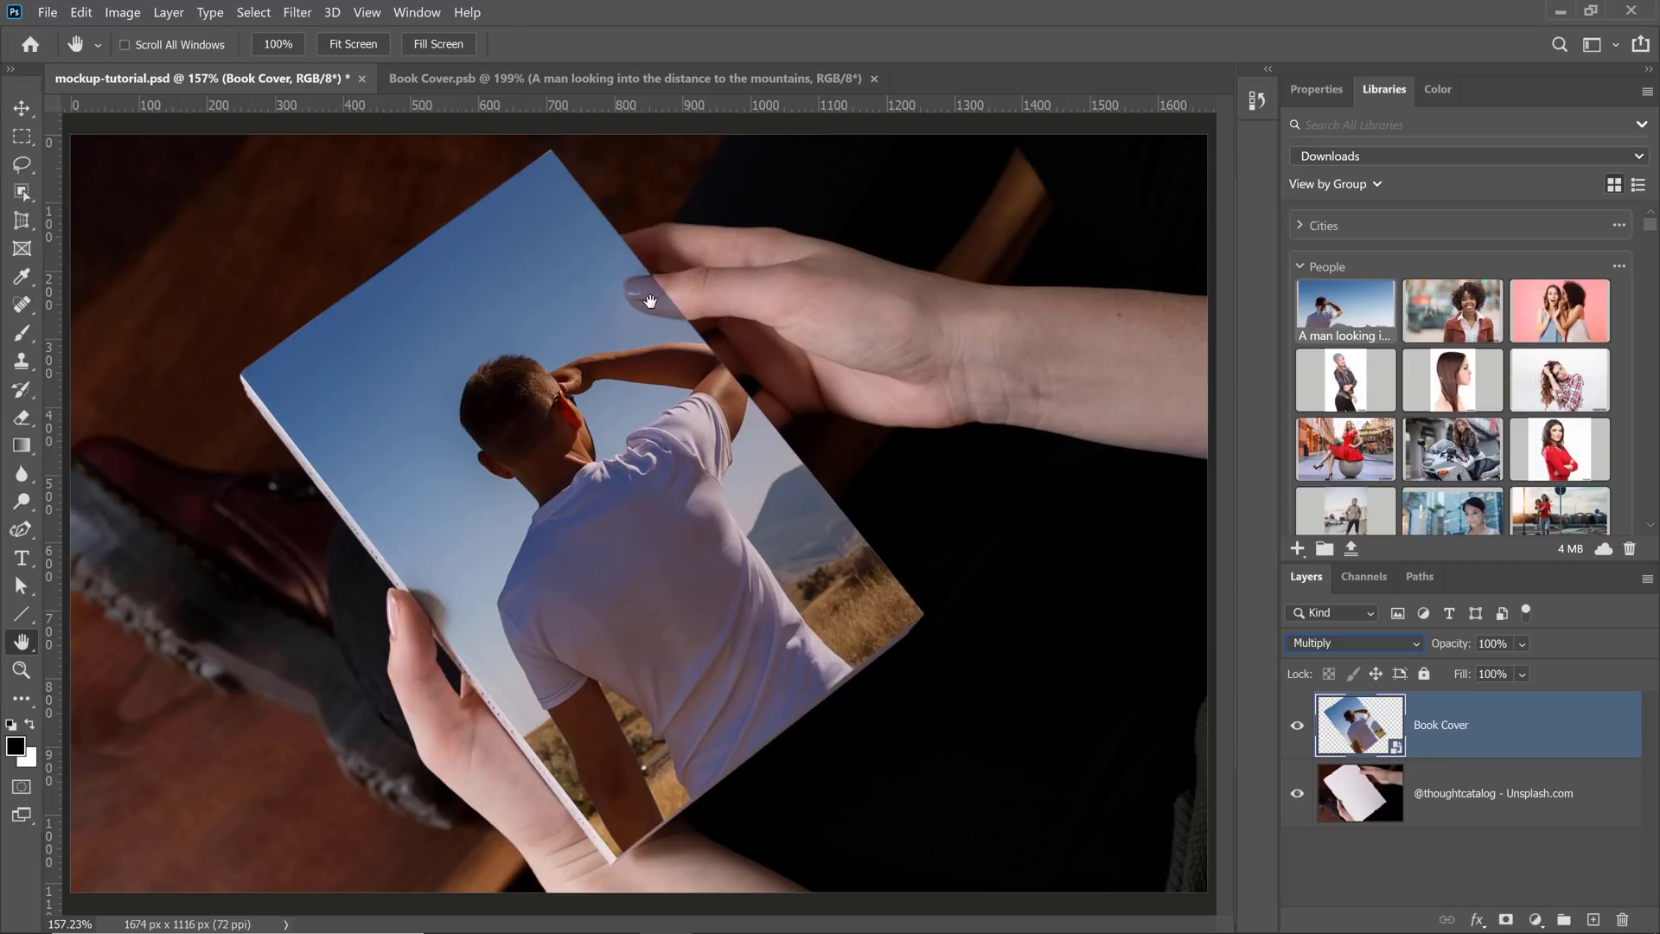
Zoom to the thumb, add a Book Cover layer mask, and paint black over the thumb tip
key(z)
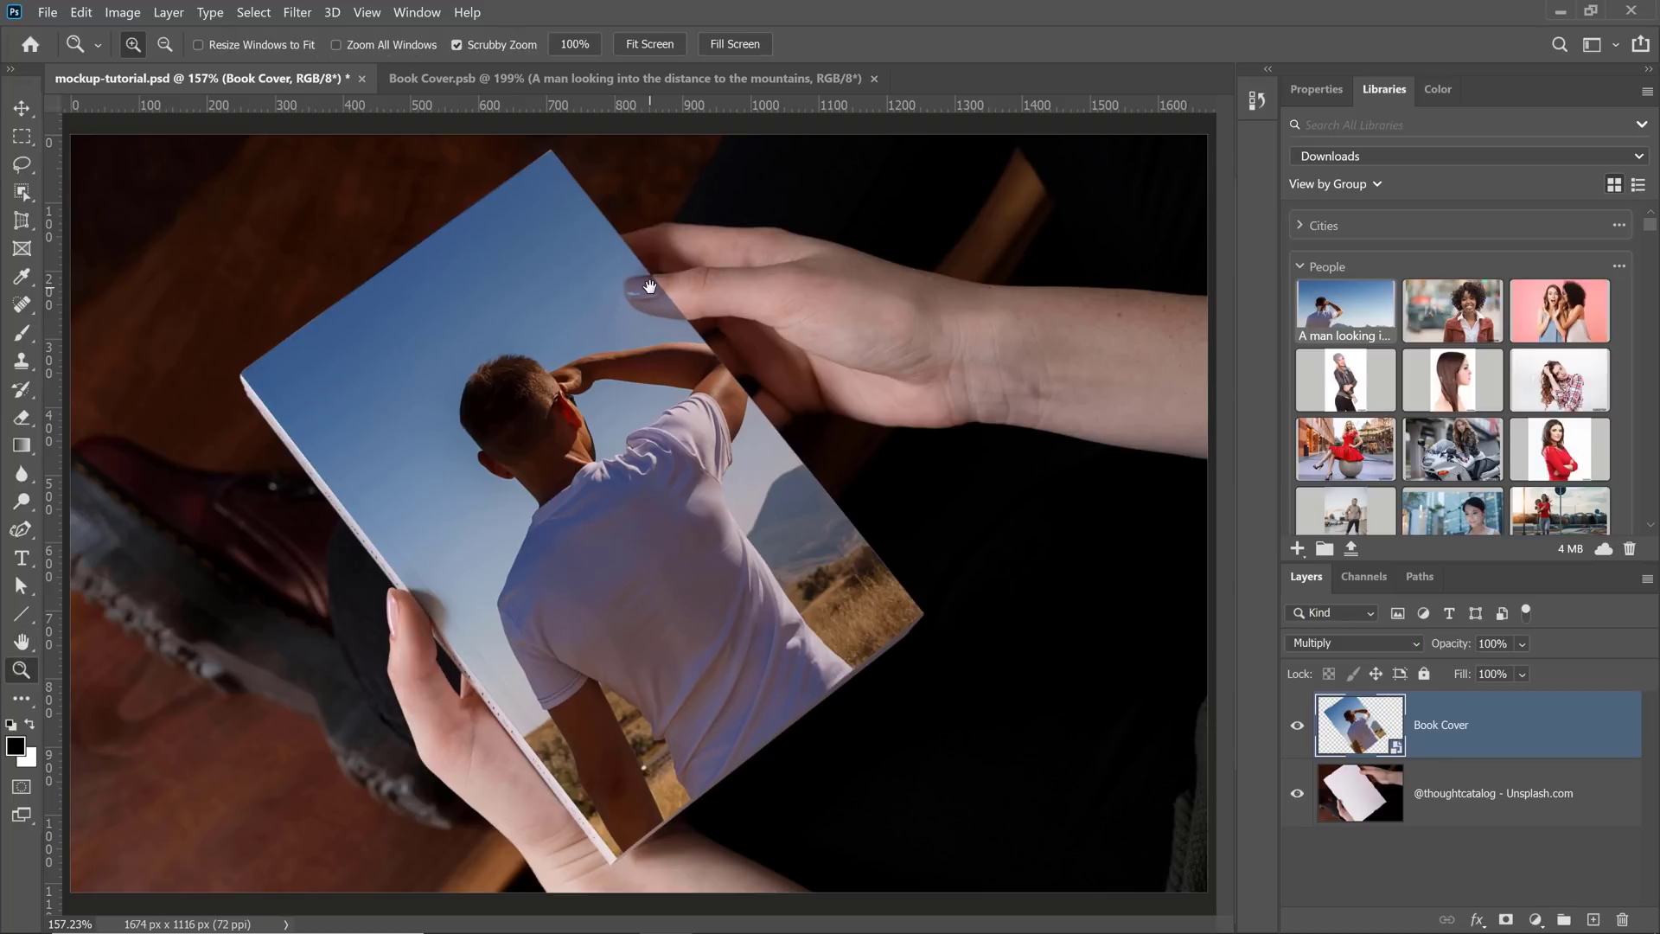
drag(650, 300, 650, 286)
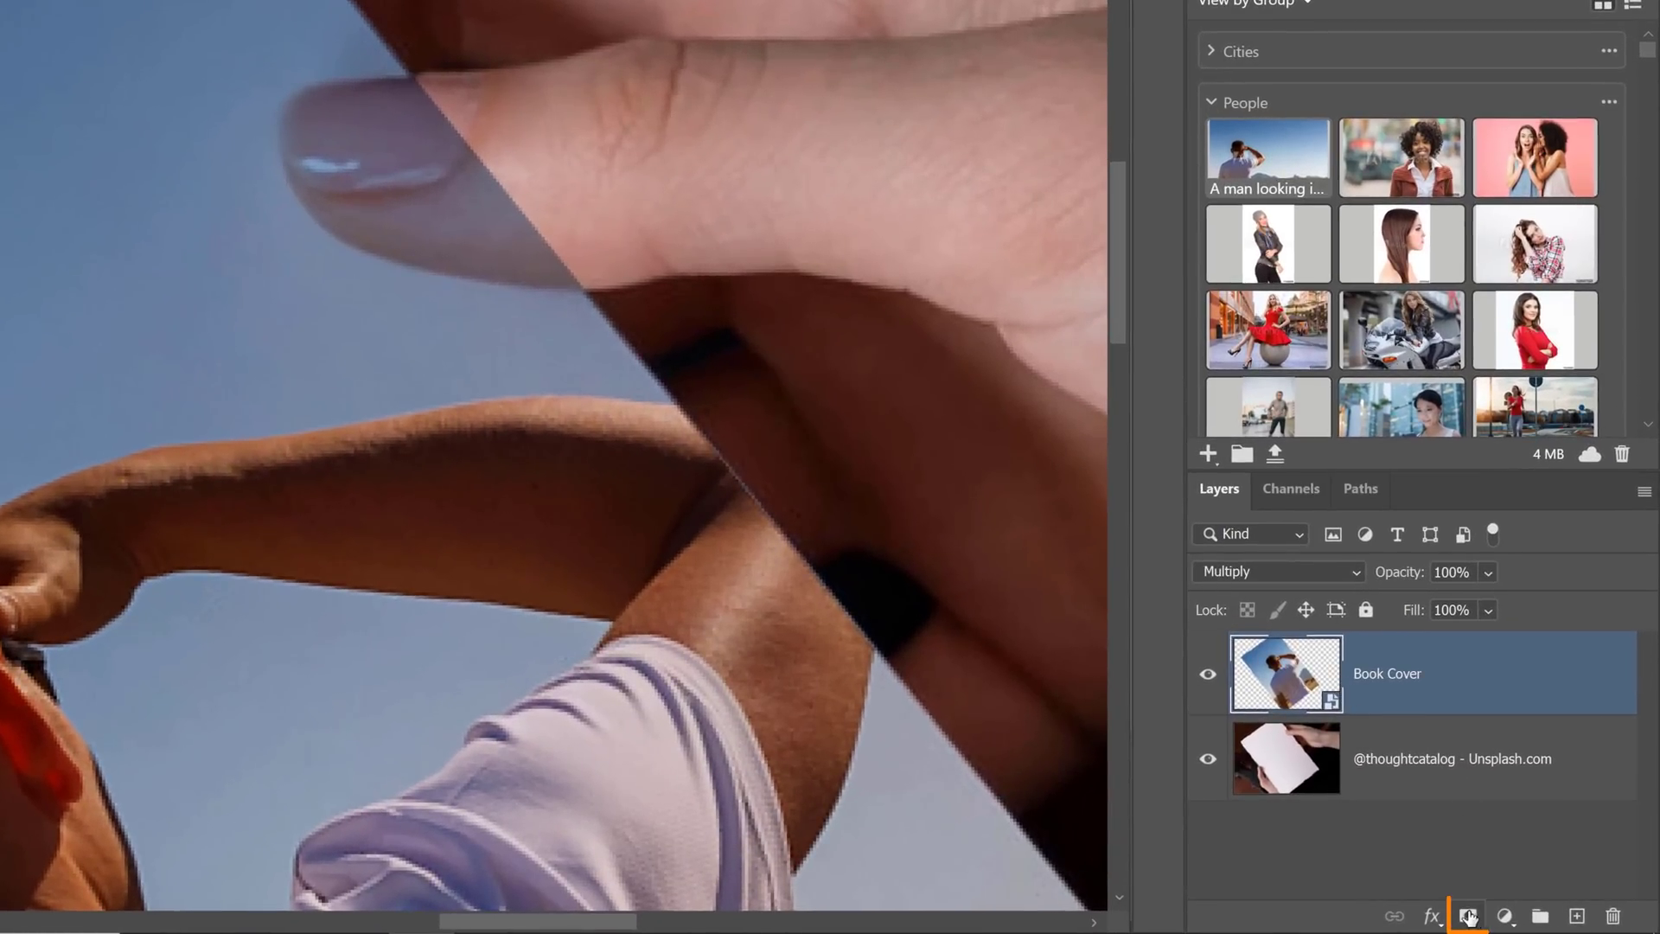
click(1466, 916)
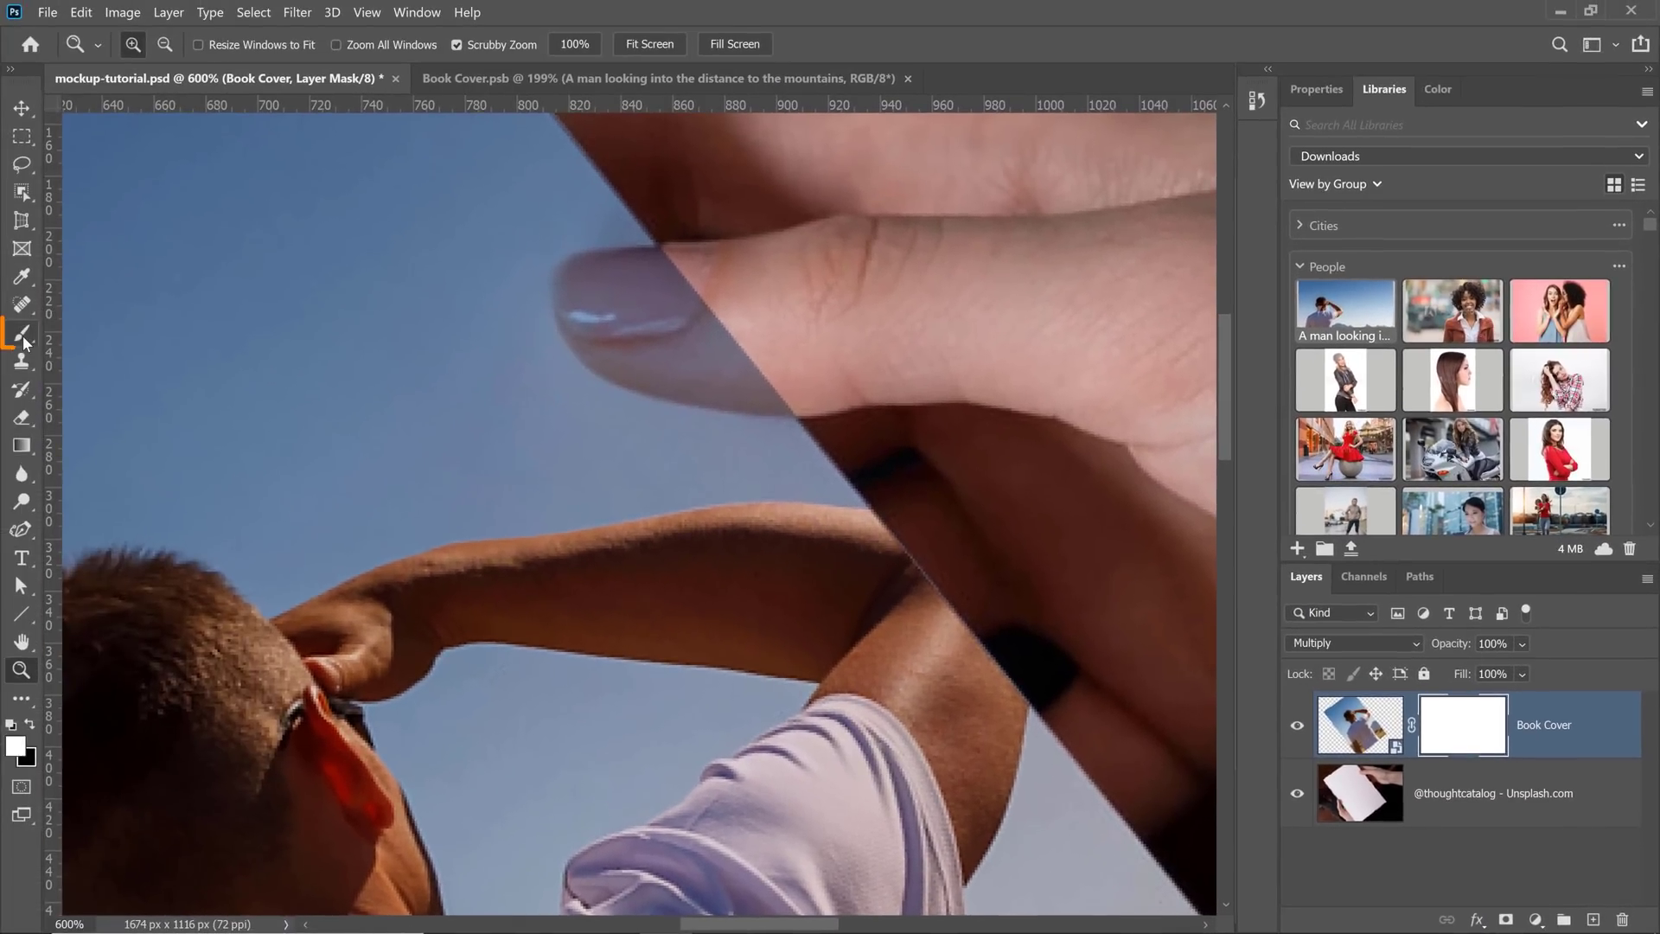
right_click(24, 340)
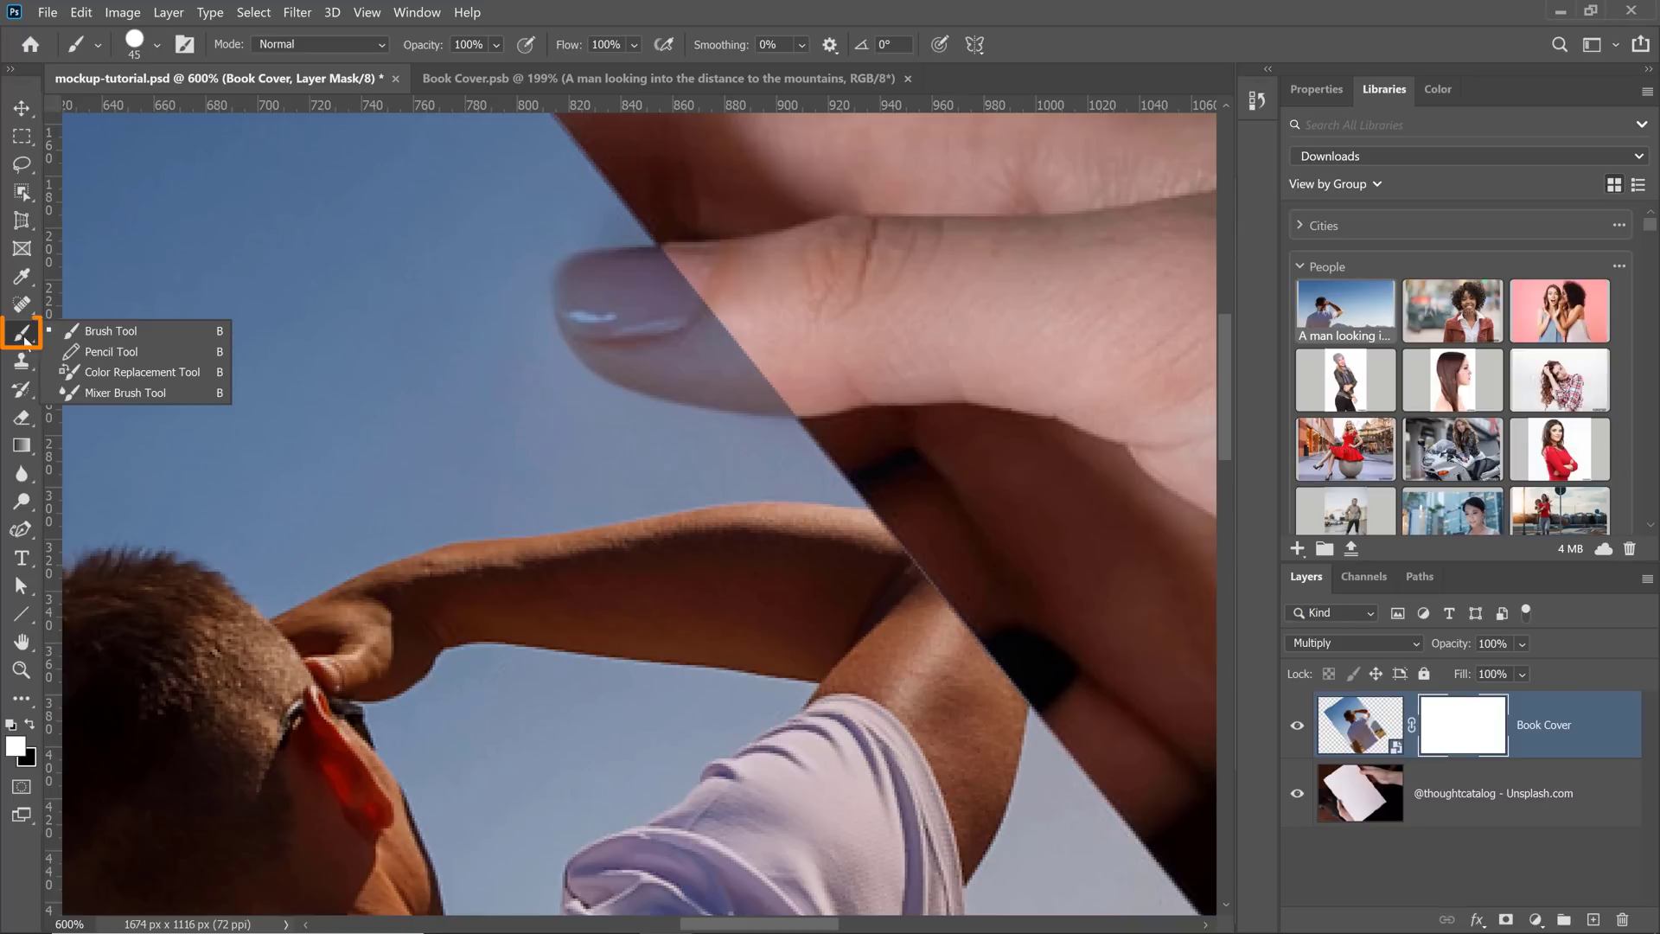
click(109, 334)
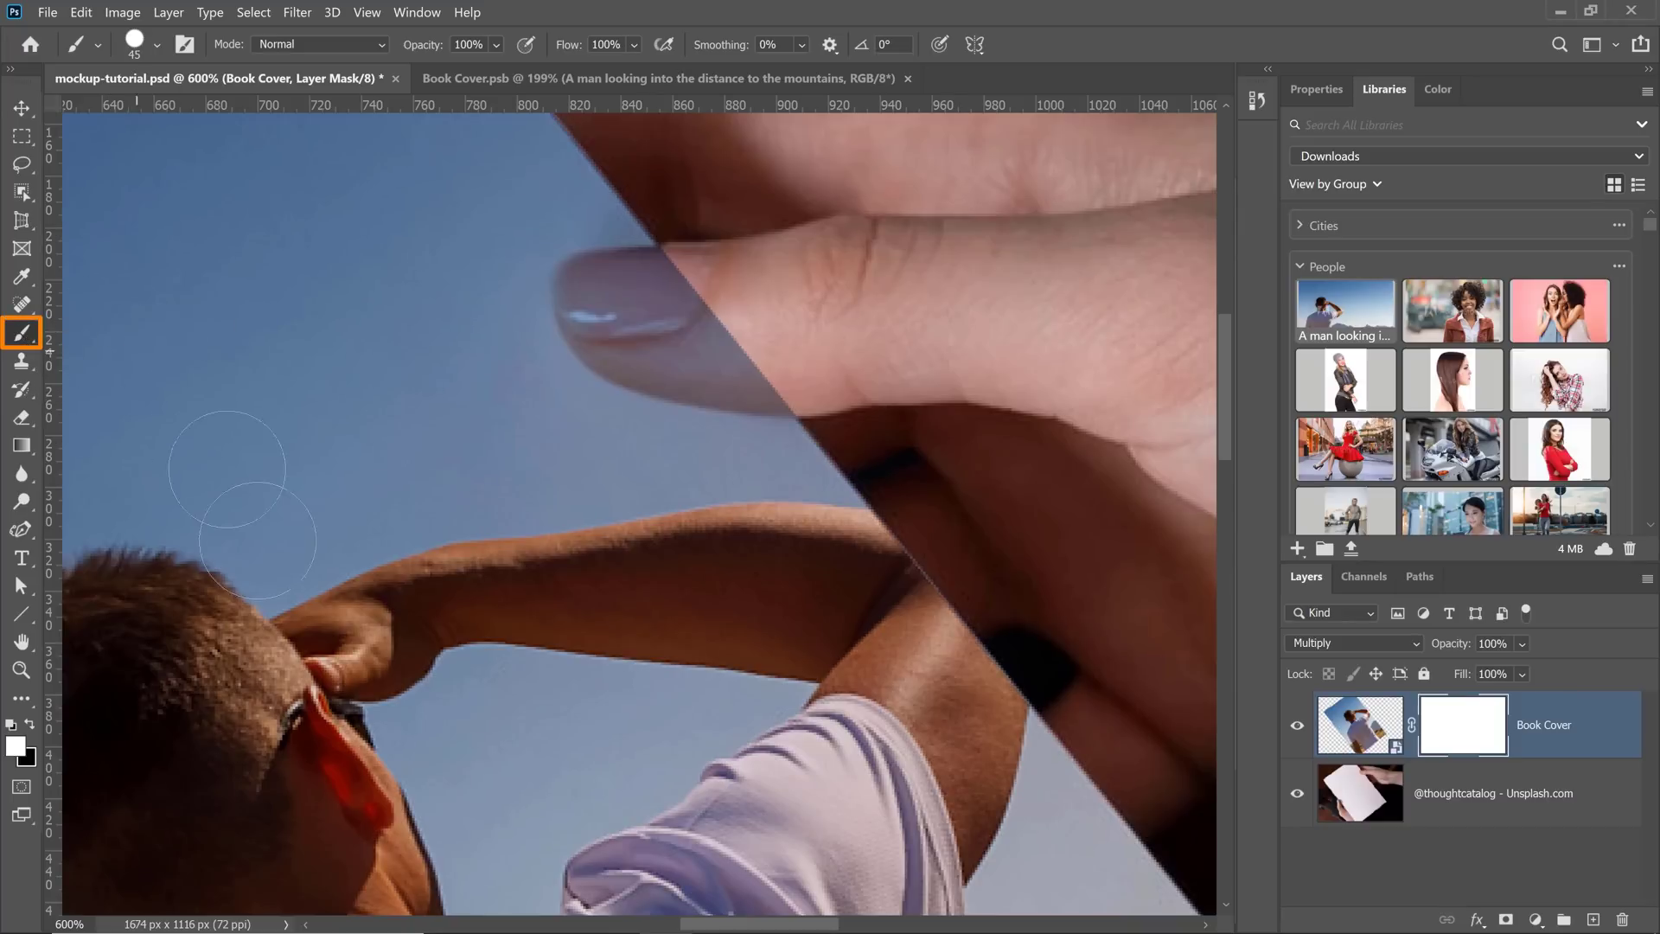
click(34, 727)
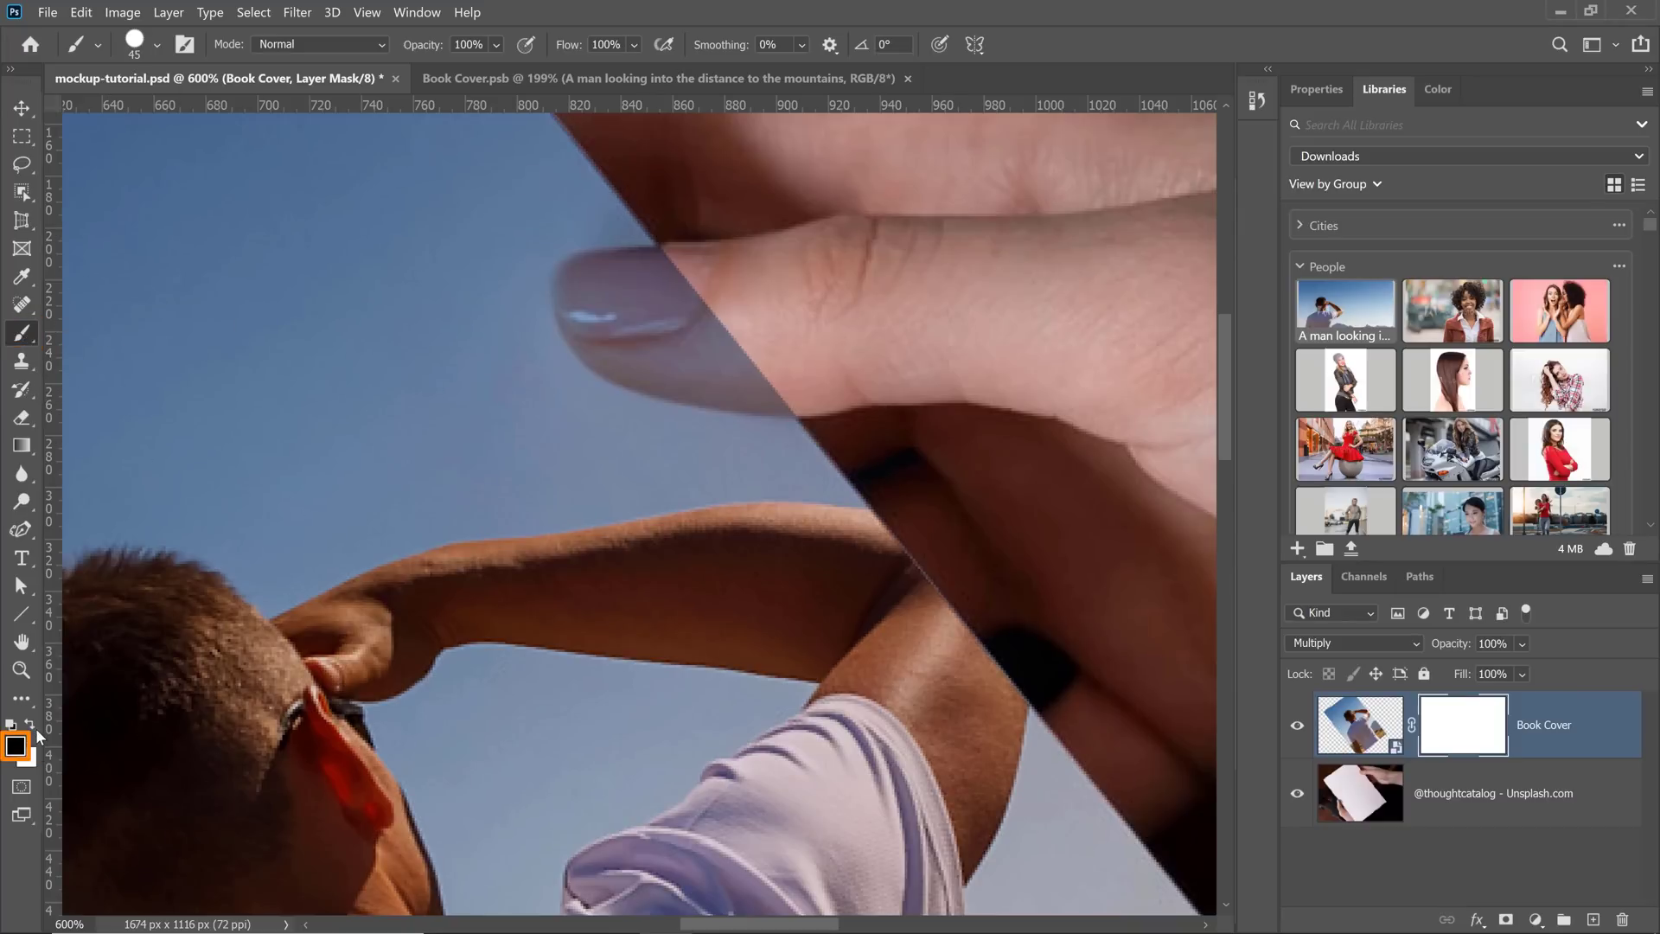
mouse_move(726, 372)
mouse_down()
mouse_move(700, 311)
mouse_move(735, 354)
mouse_move(817, 350)
mouse_move(761, 385)
mouse_move(665, 324)
mouse_up()
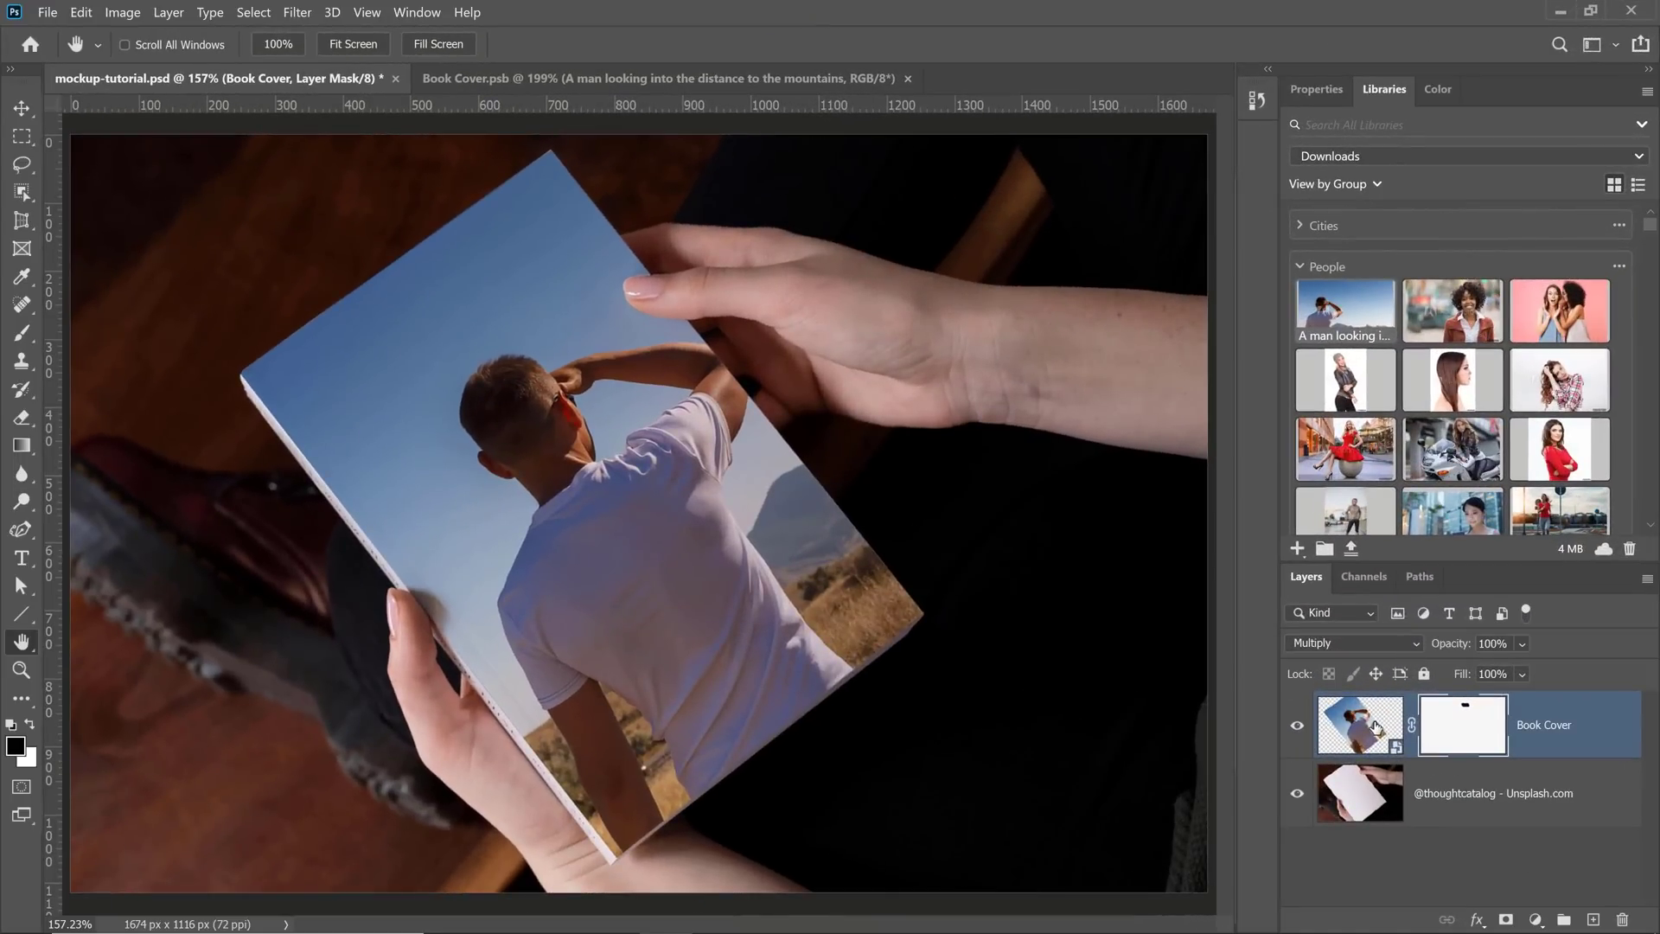
In the Book Cover smart object, place the jogging photo, scale it to fill, and save
double_click(1378, 728)
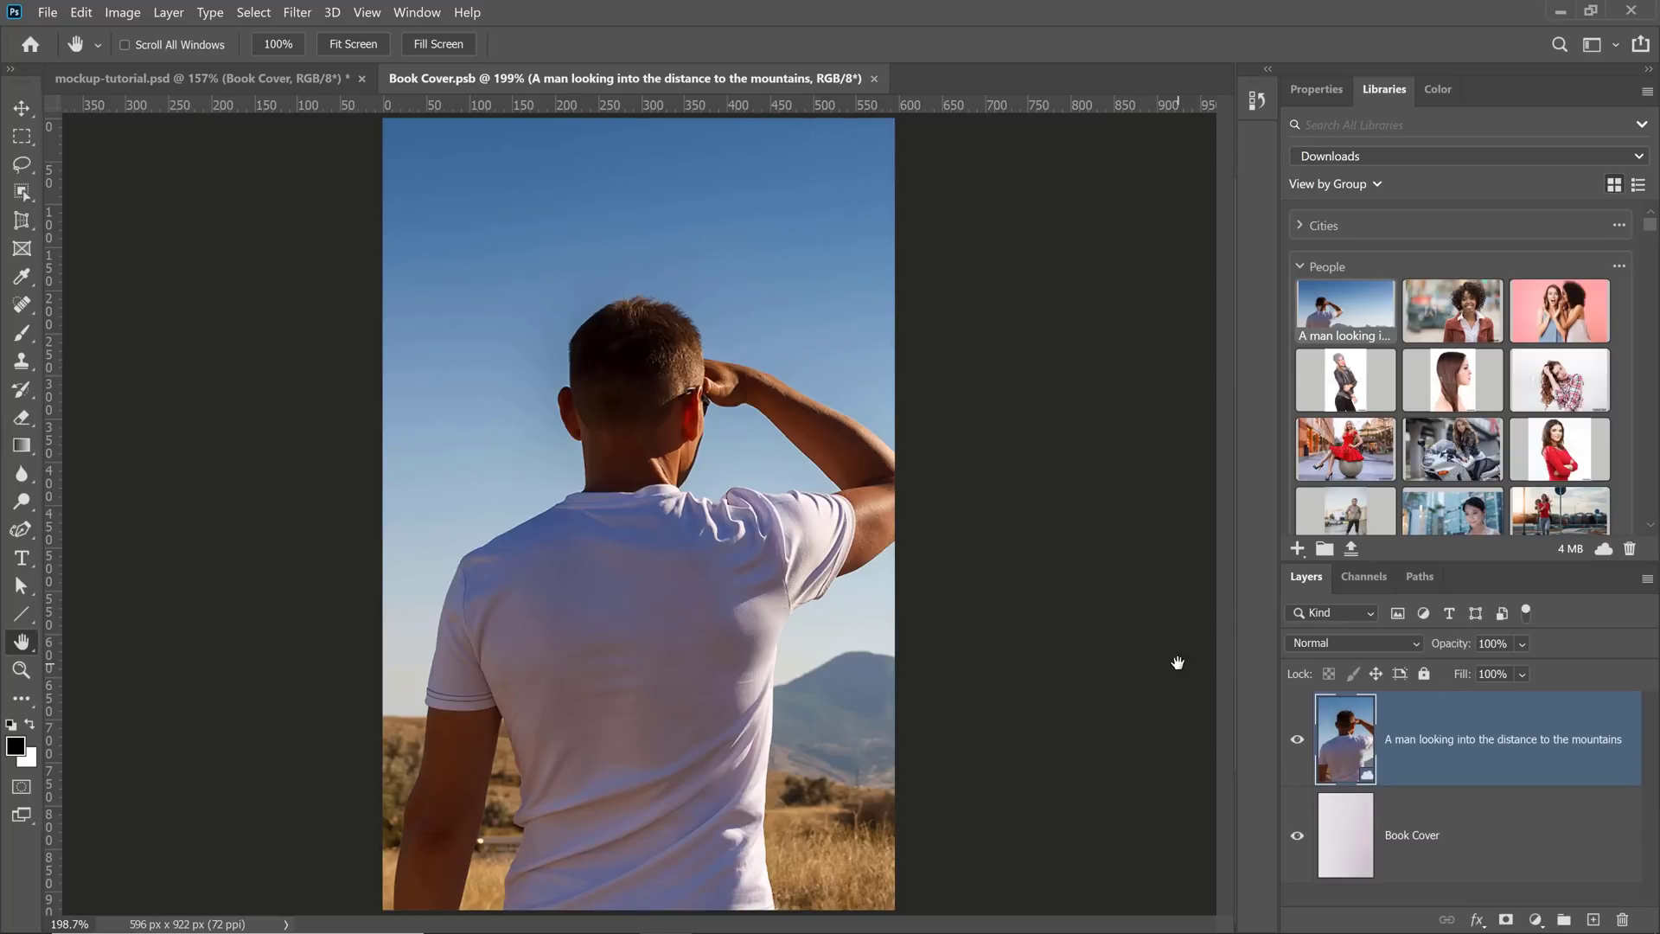
scroll(1547, 432, down, 2)
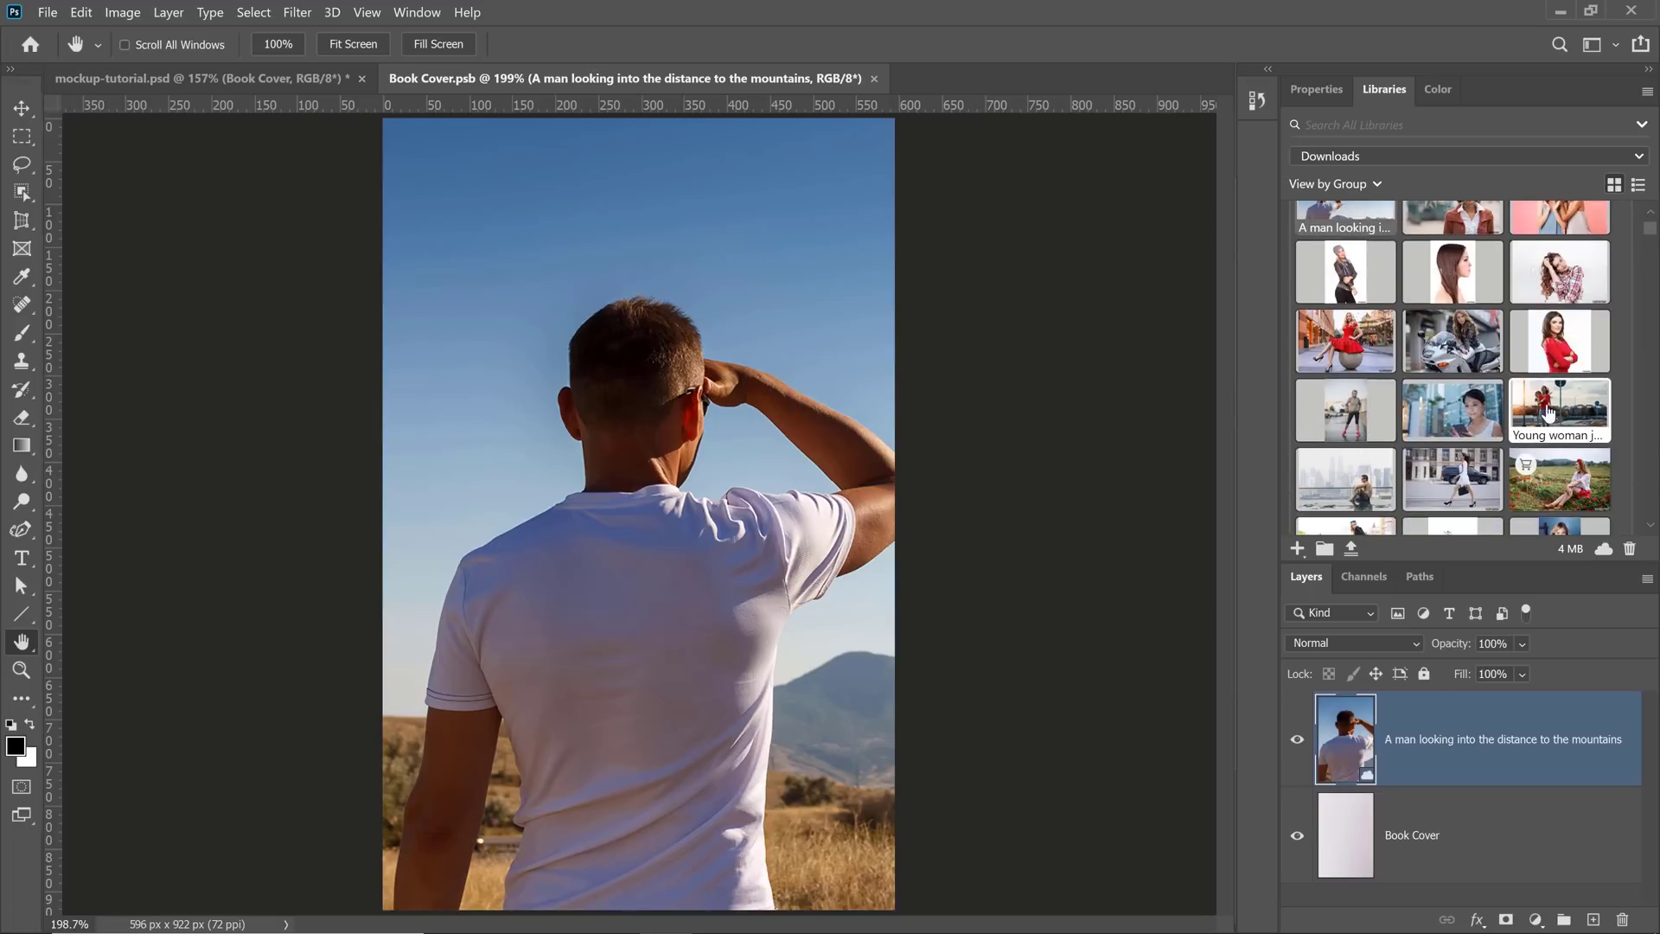
drag(1547, 415, 692, 568)
drag(946, 396, 1391, 102)
drag(434, 736, 166, 906)
drag(555, 571, 588, 575)
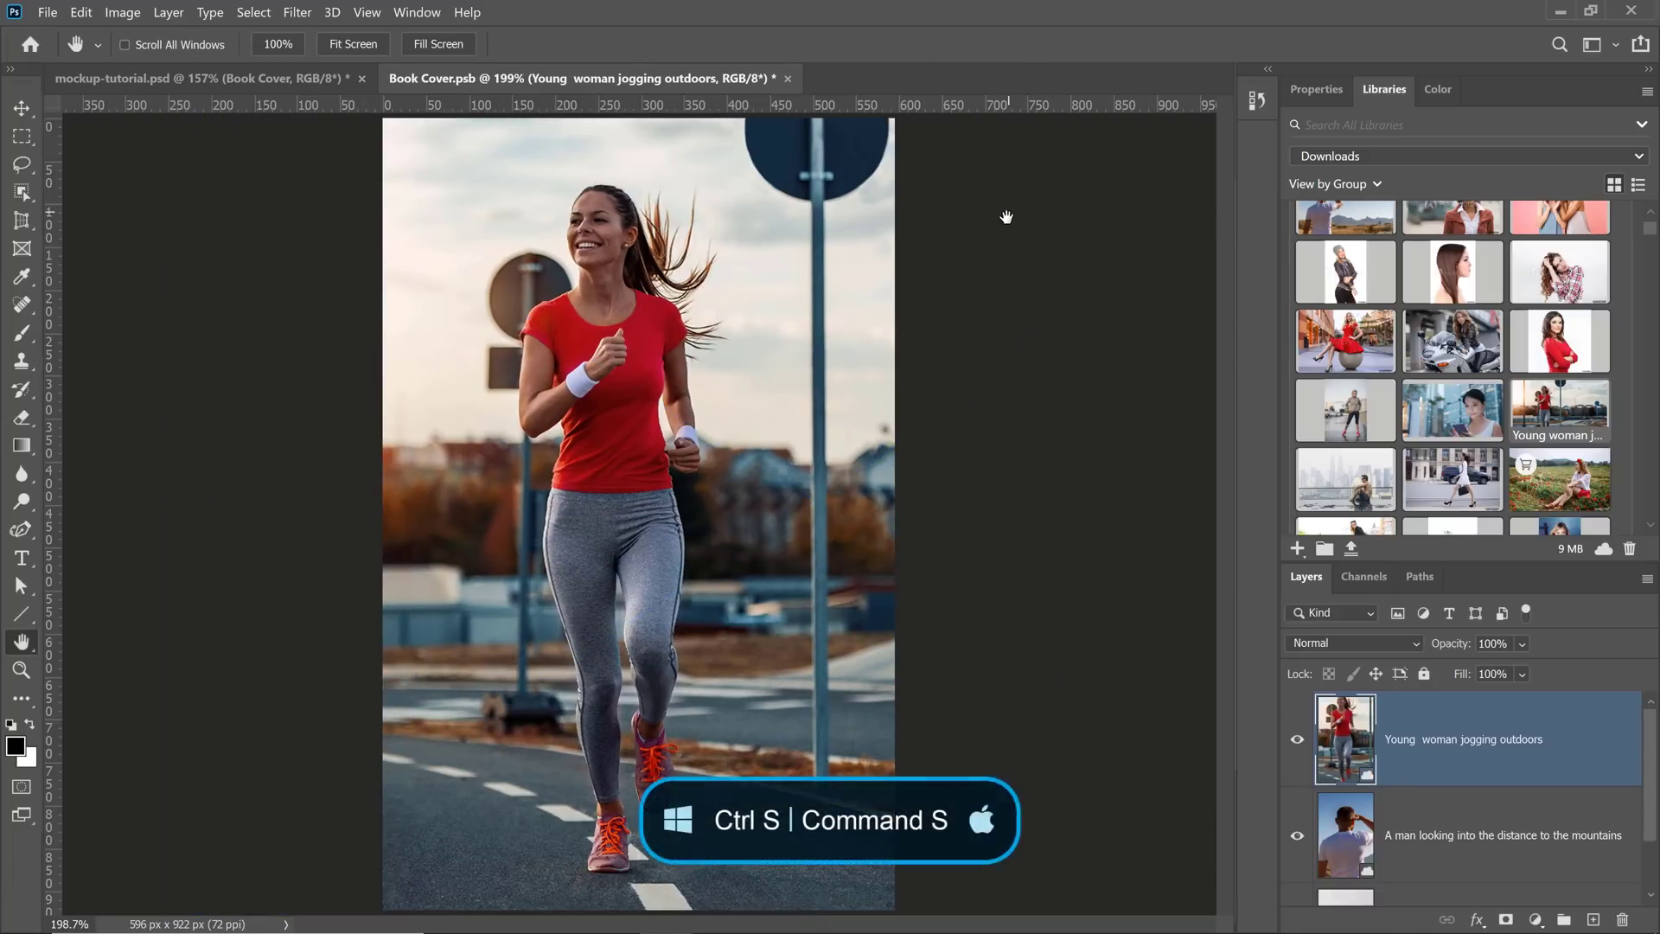
key(ctrl+s)
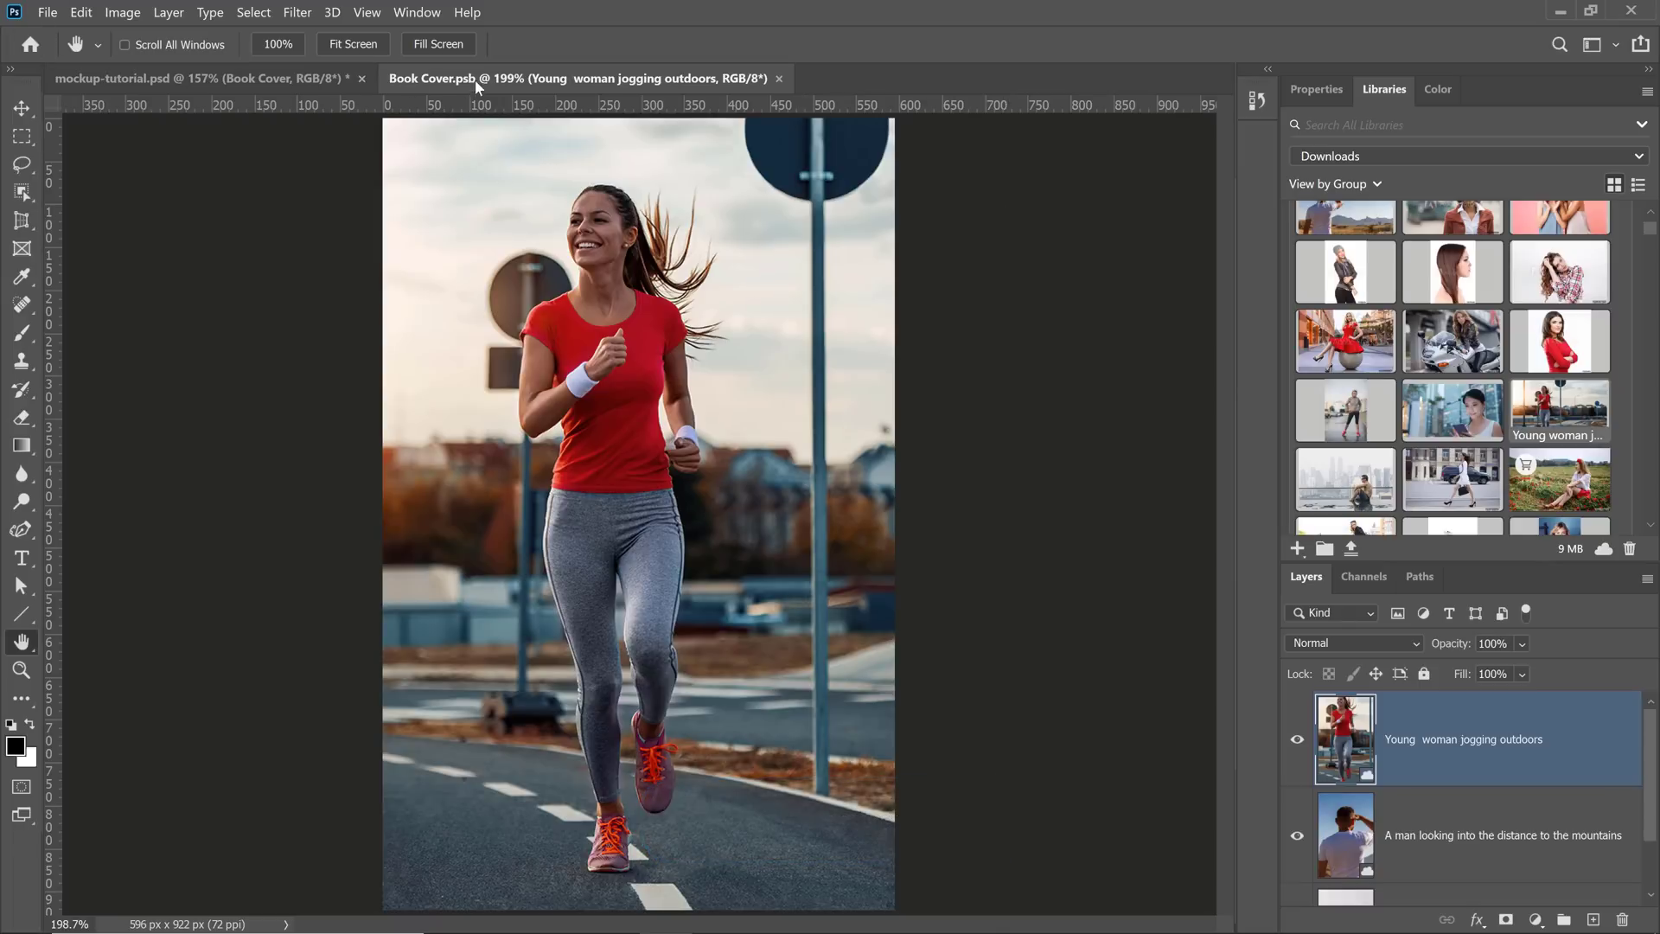
click(220, 83)
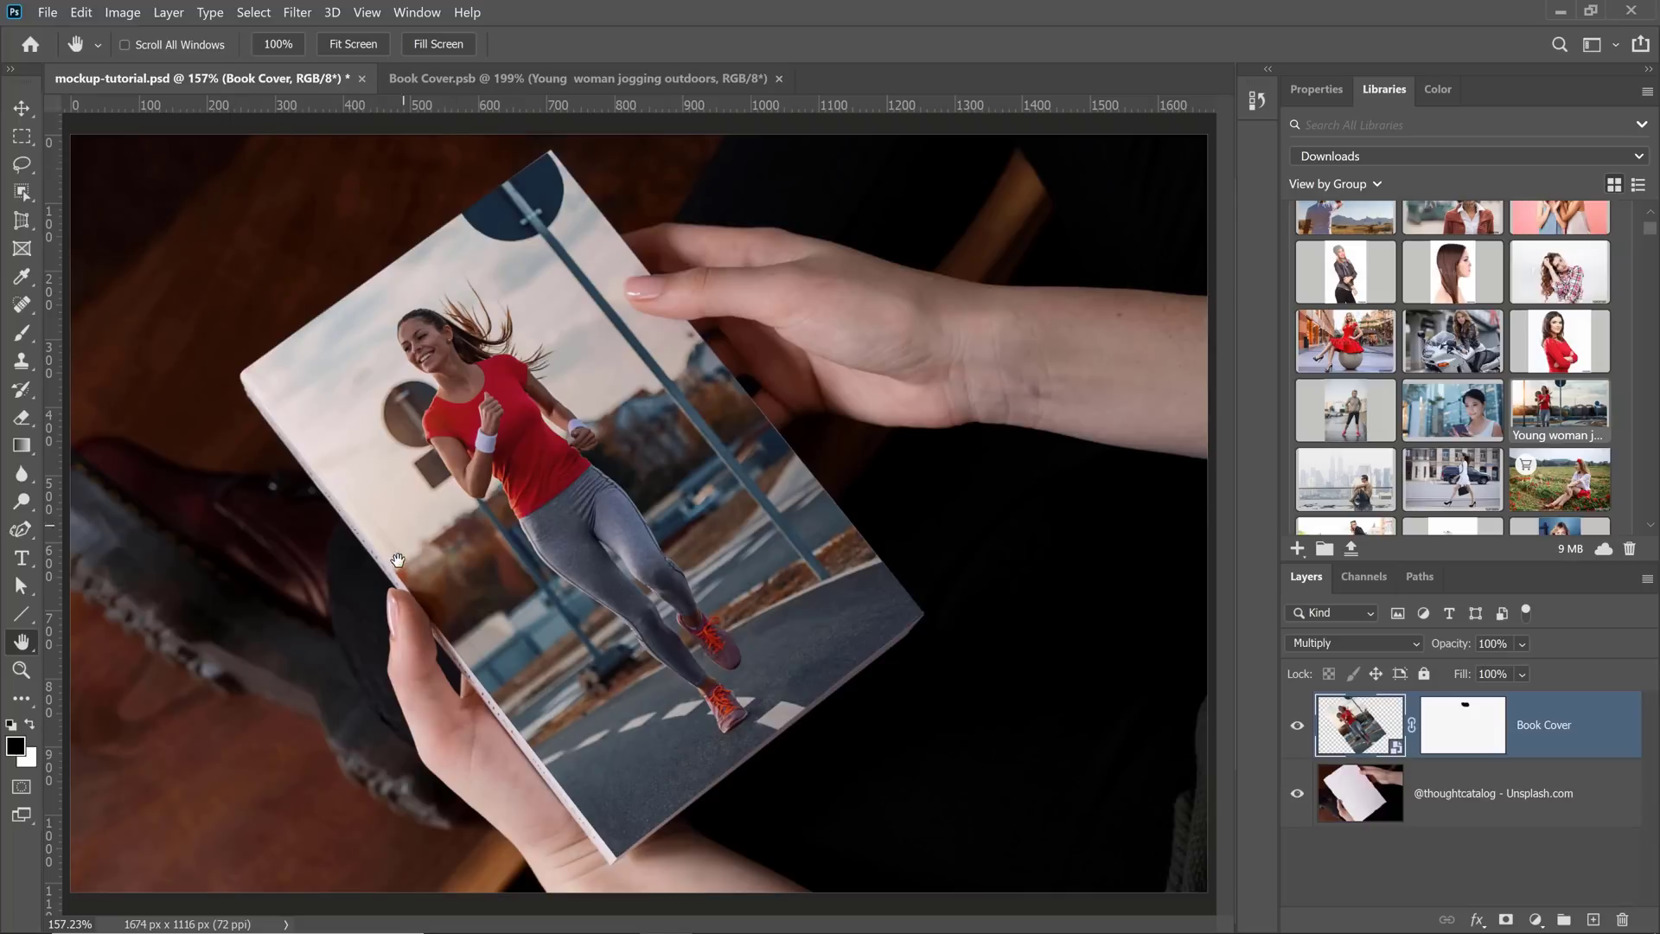